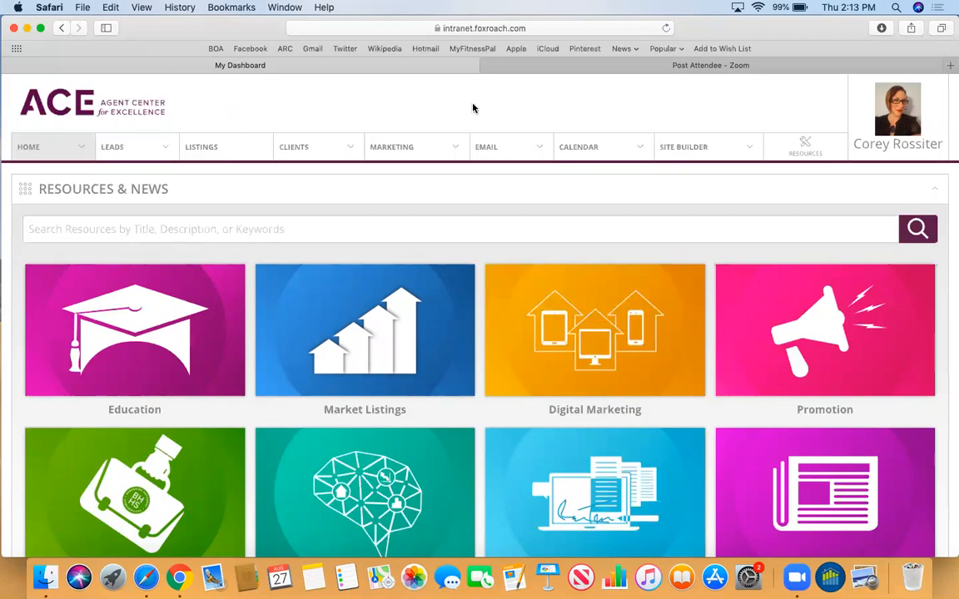
Open the Agent Metrics page from the Market Intelligence resources on the ACE dashboard.
scroll(473, 108, down, 1)
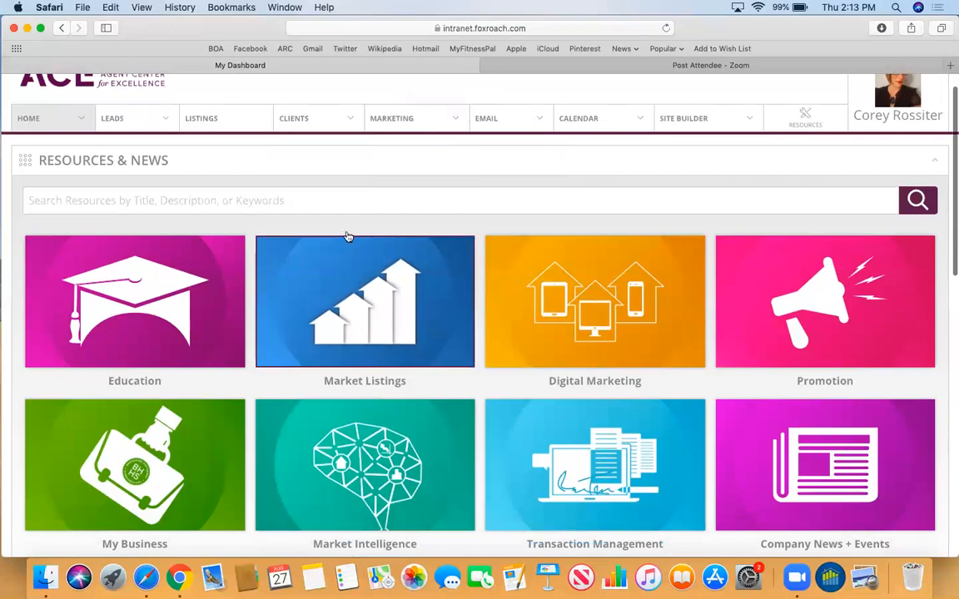
scroll(241, 323, down, 2)
scroll(242, 323, down, 2)
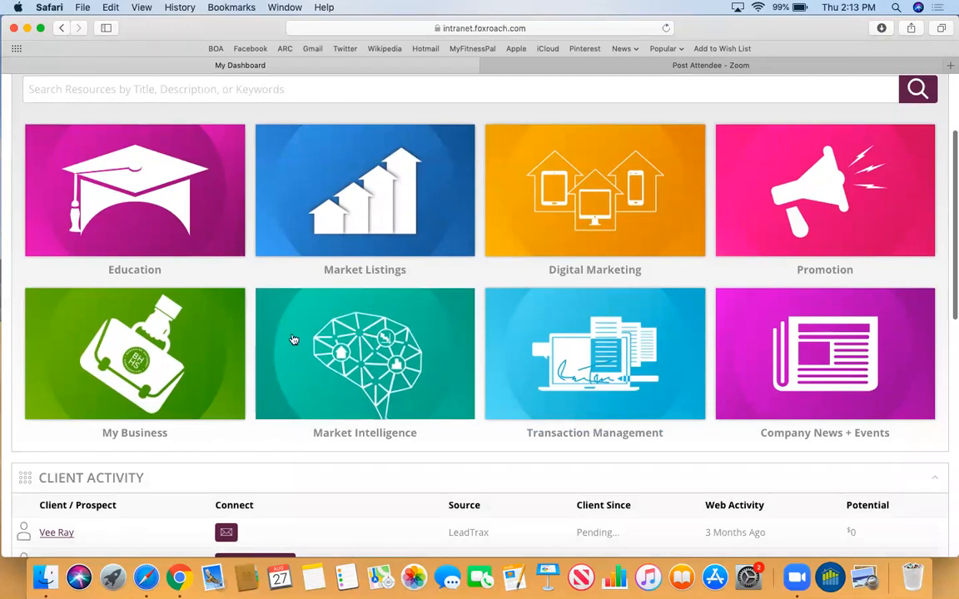
click(379, 359)
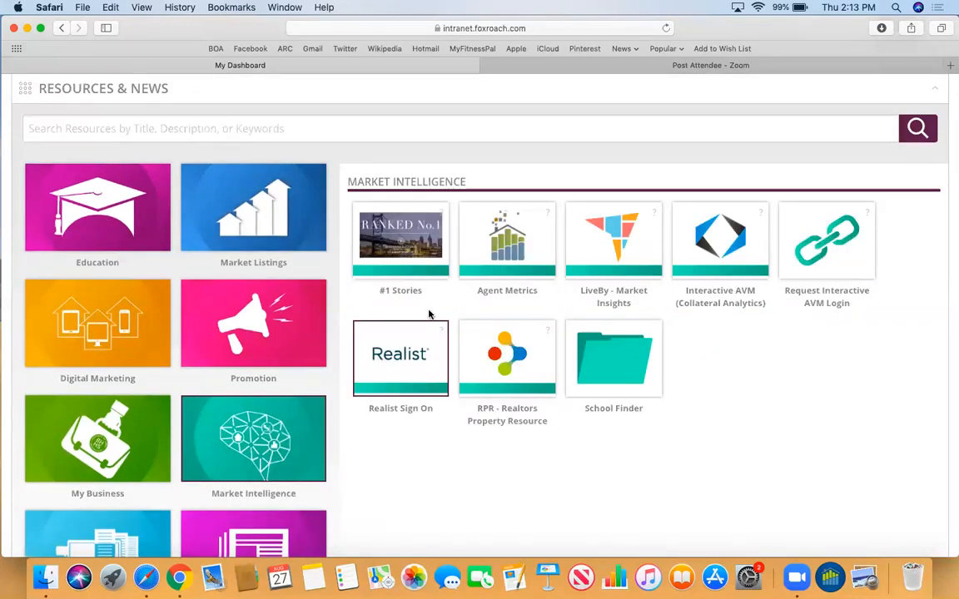
click(523, 239)
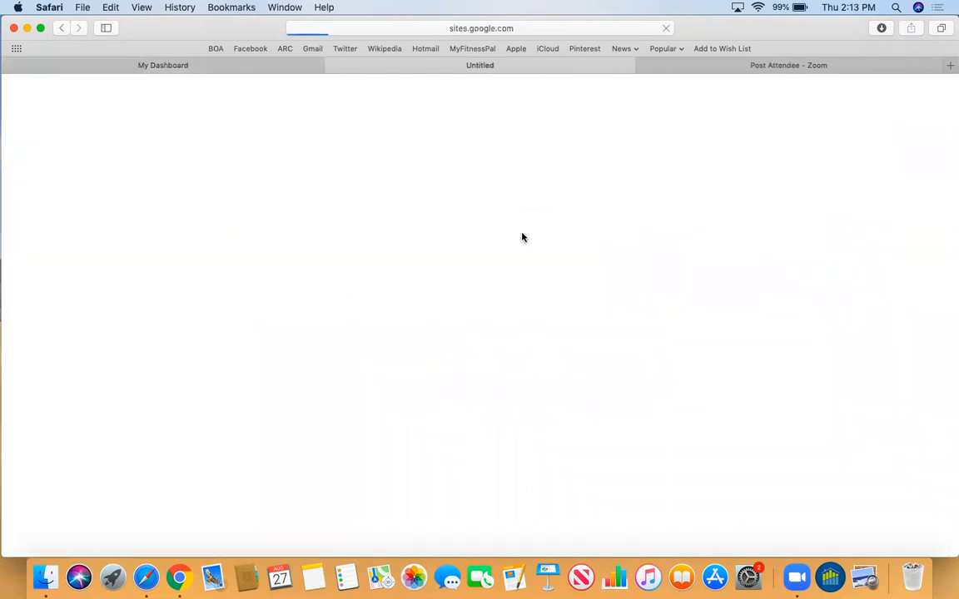
Read the Agent Metrics introduction, the Get Started registration requirements and the instructions for installing on a personal computer.
scroll(506, 300, down, 2)
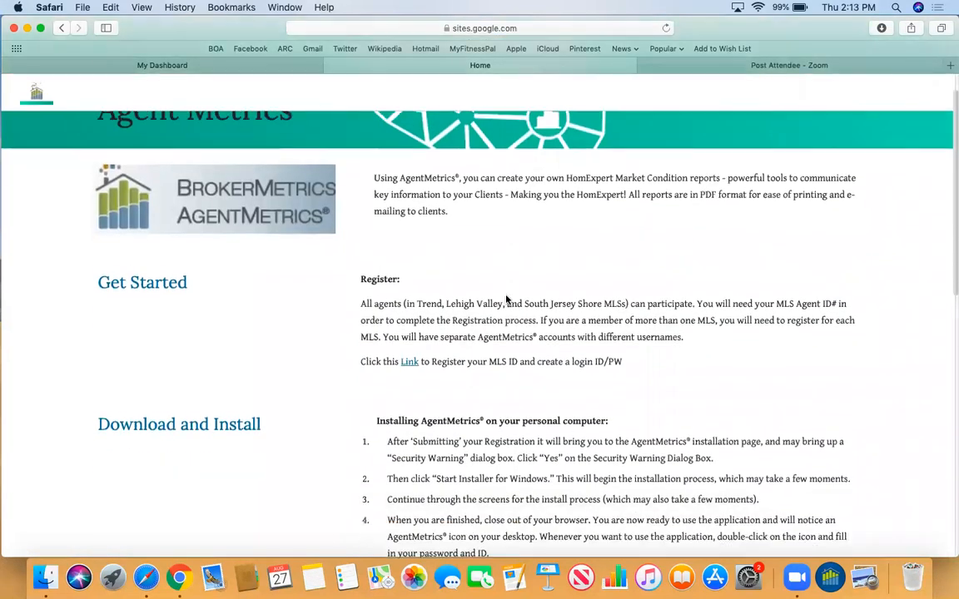
scroll(506, 298, down, 2)
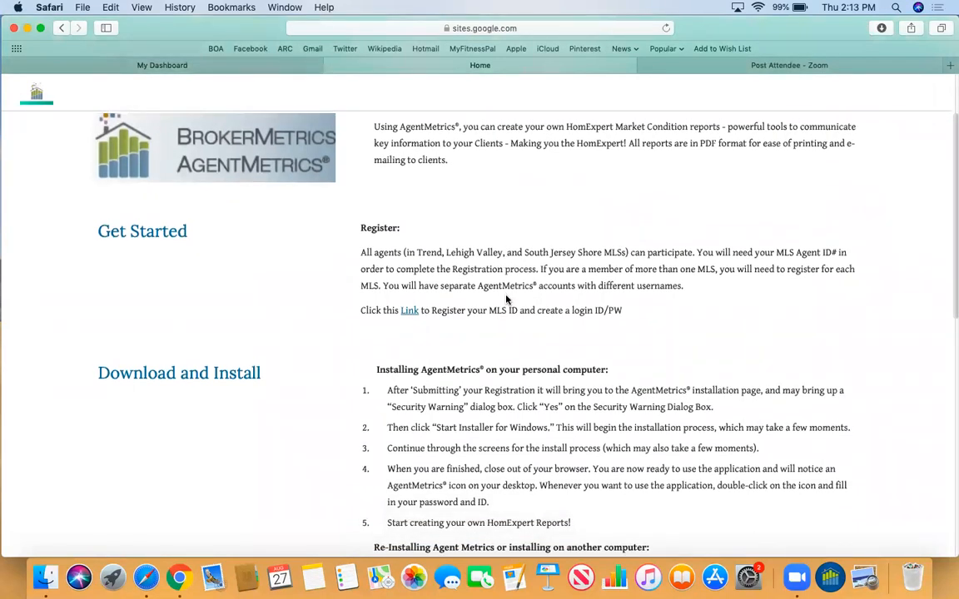
scroll(506, 298, down, 1)
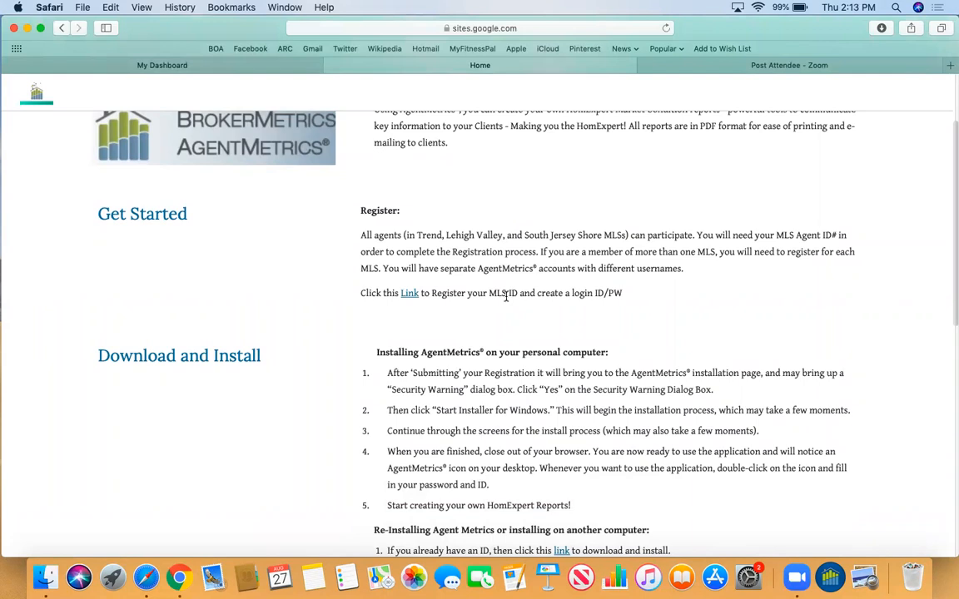
scroll(506, 297, down, 2)
scroll(506, 298, down, 2)
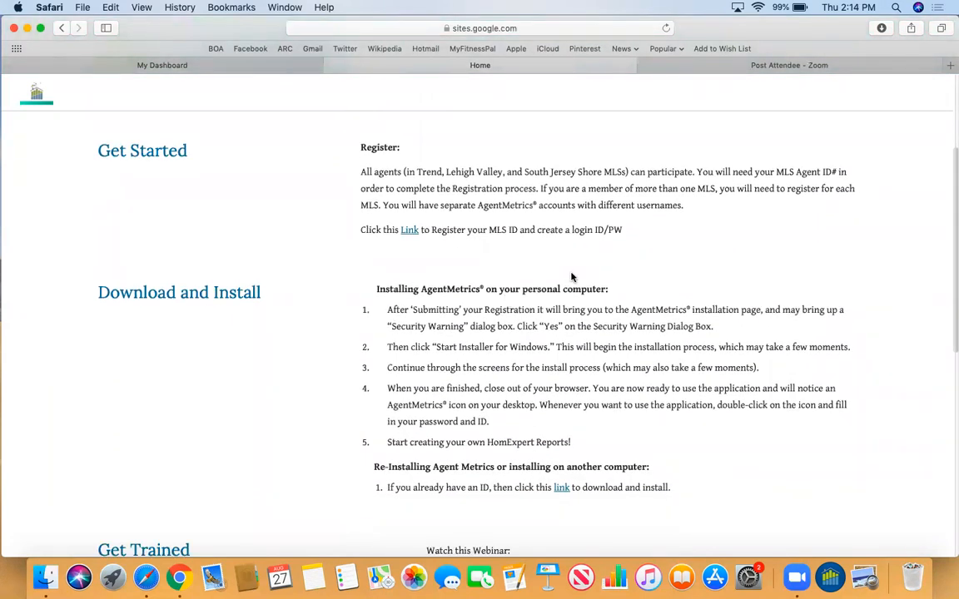
scroll(572, 278, down, 1)
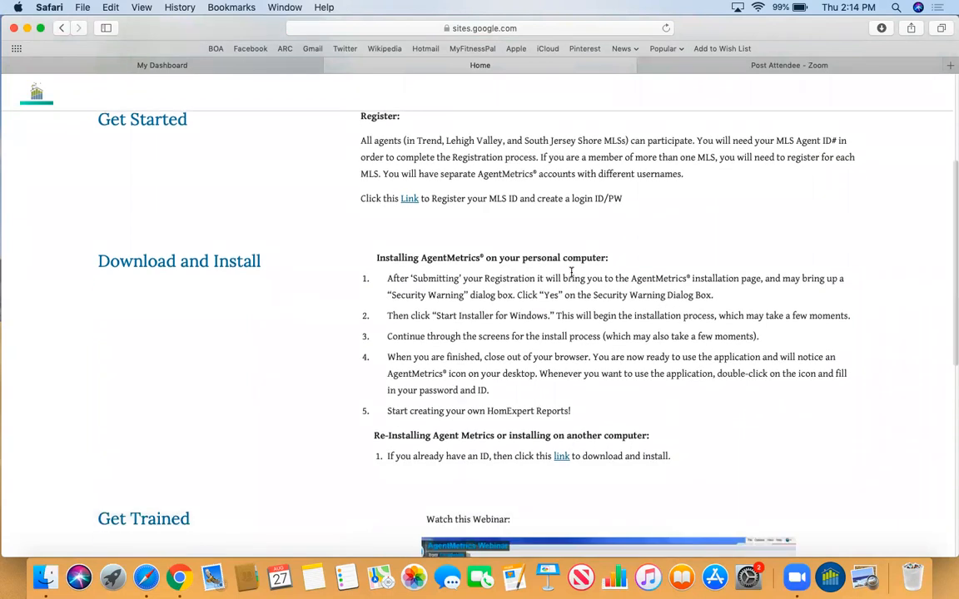
scroll(582, 264, down, 1)
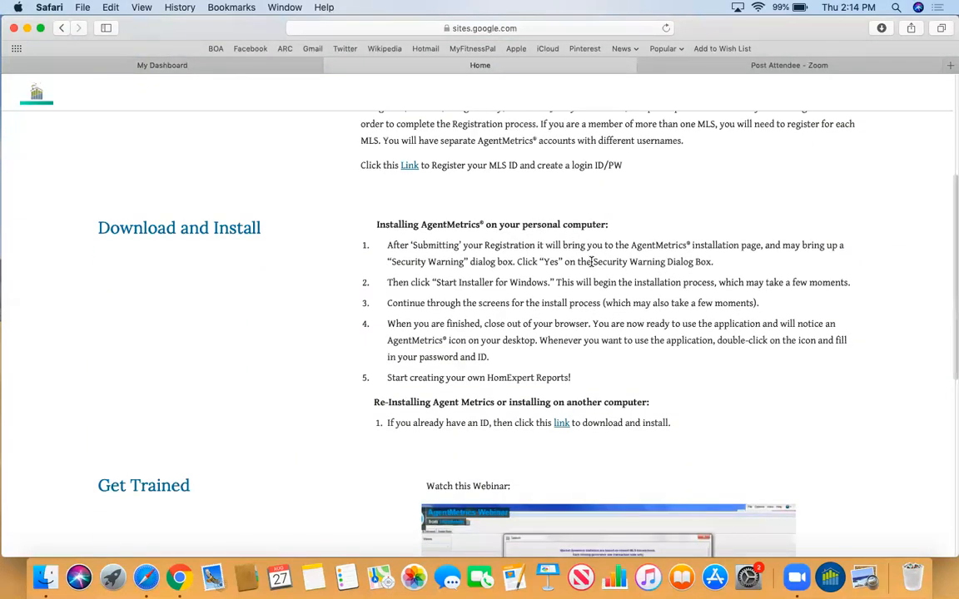
scroll(591, 262, down, 1)
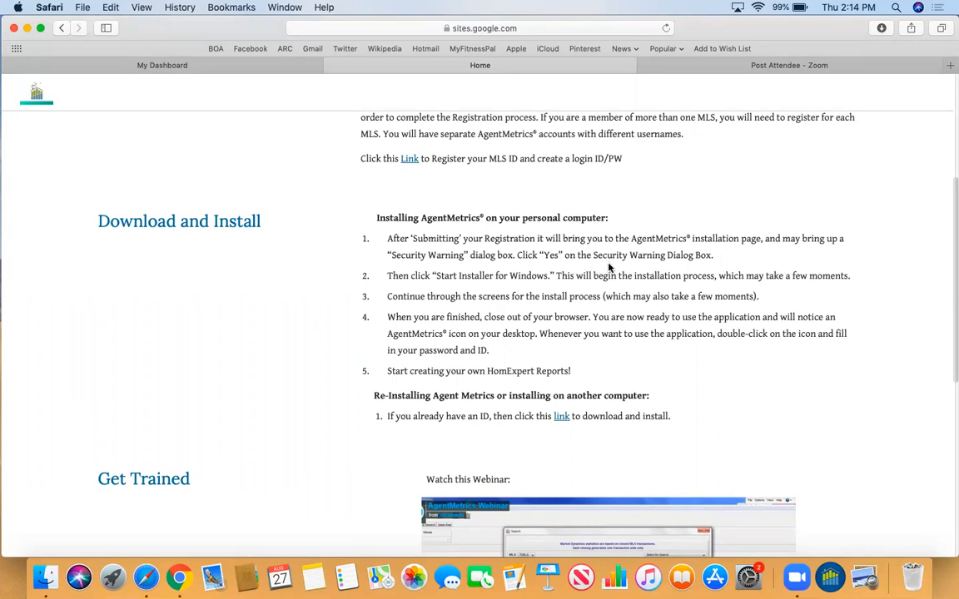
scroll(609, 264, down, 3)
scroll(608, 265, down, 1)
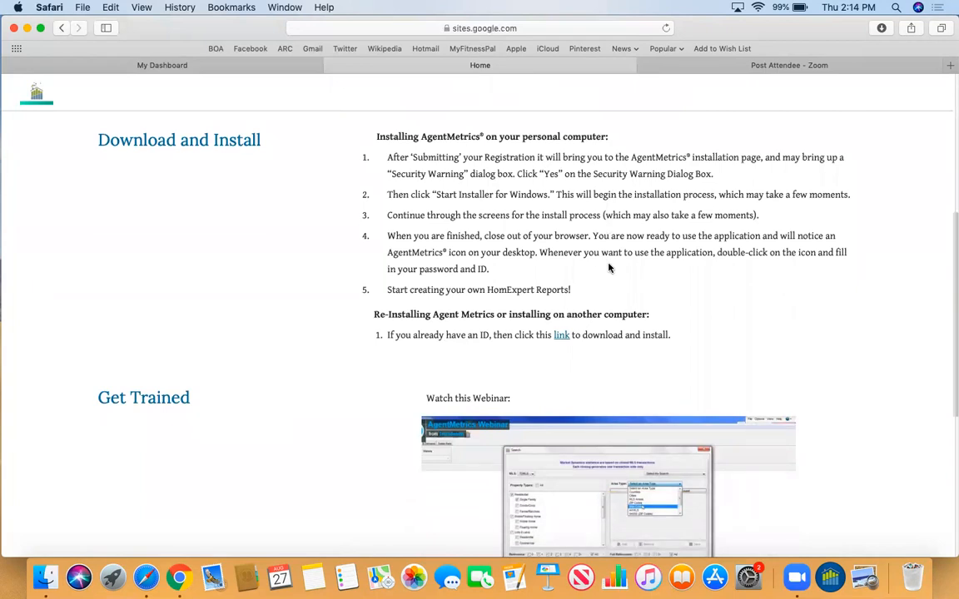
Review the MLS ID registration link again along with the AgentMetrics installation and re-installation steps.
scroll(609, 267, up, 10)
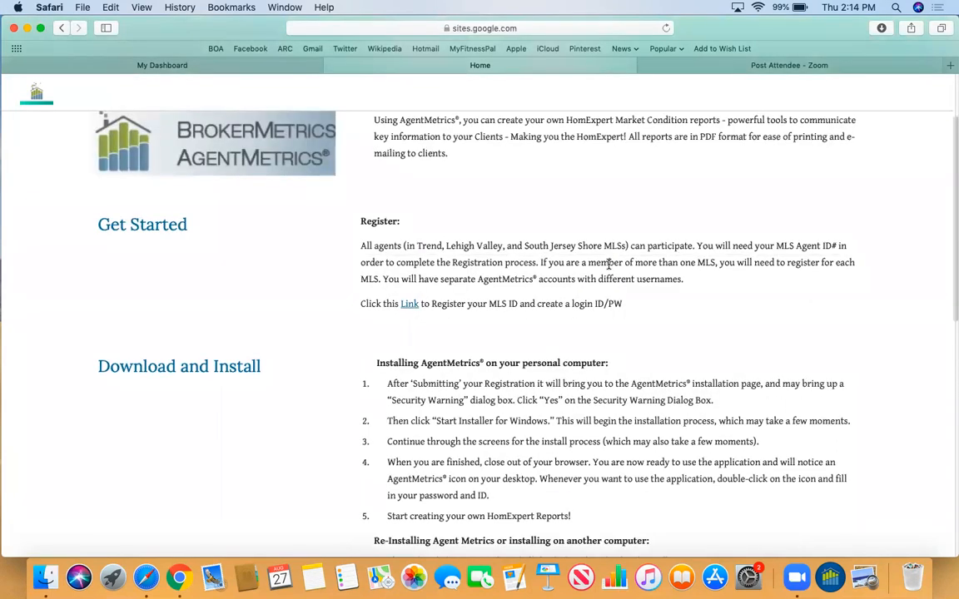
scroll(609, 265, down, 7)
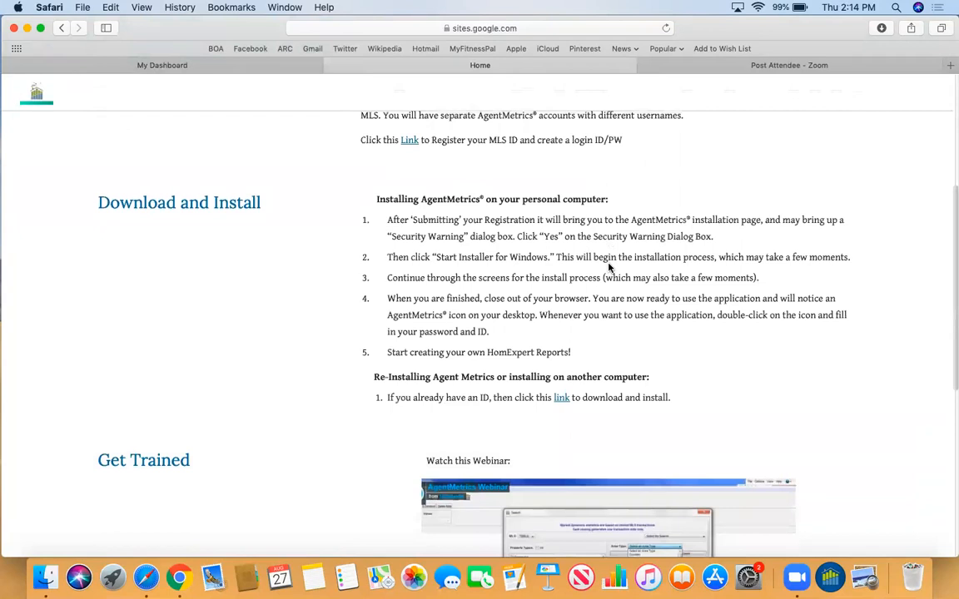
scroll(609, 266, down, 2)
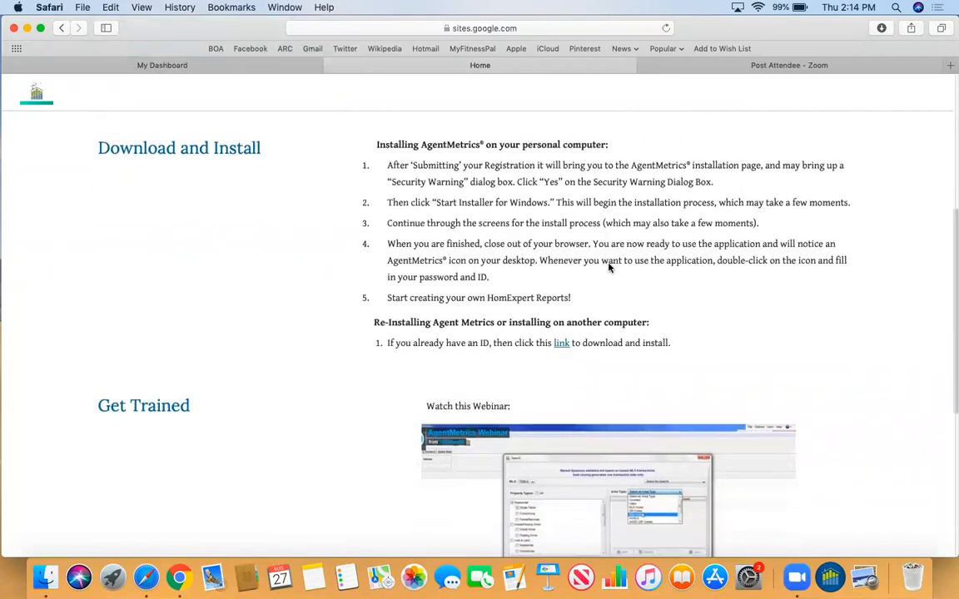
scroll(610, 267, up, 3)
scroll(609, 265, down, 1)
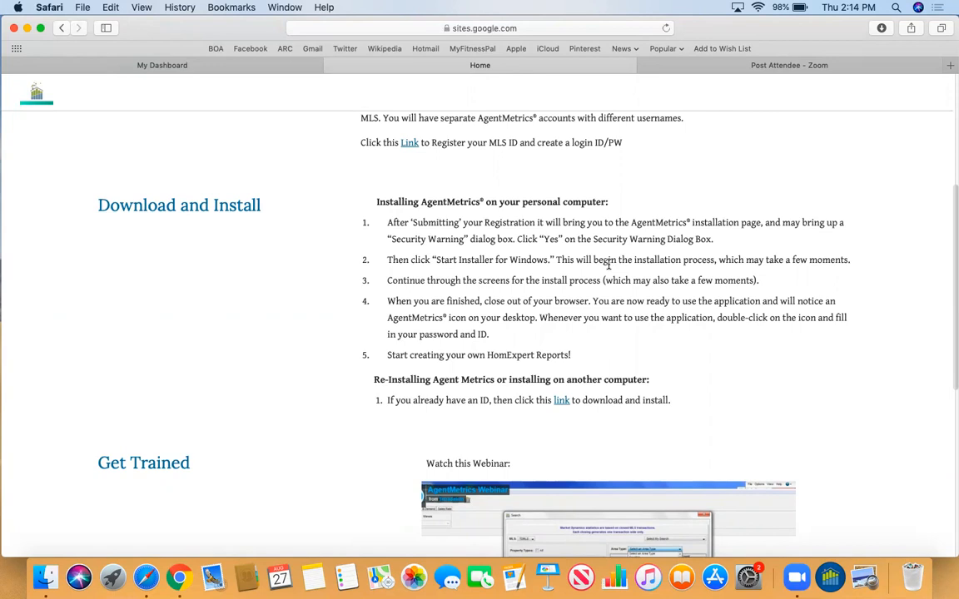
scroll(609, 264, up, 3)
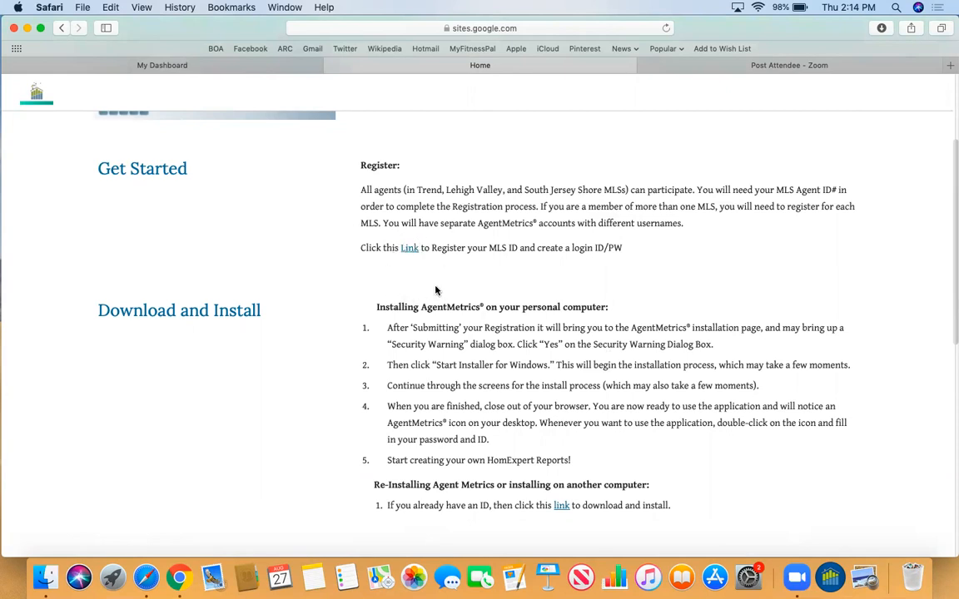
scroll(436, 289, down, 1)
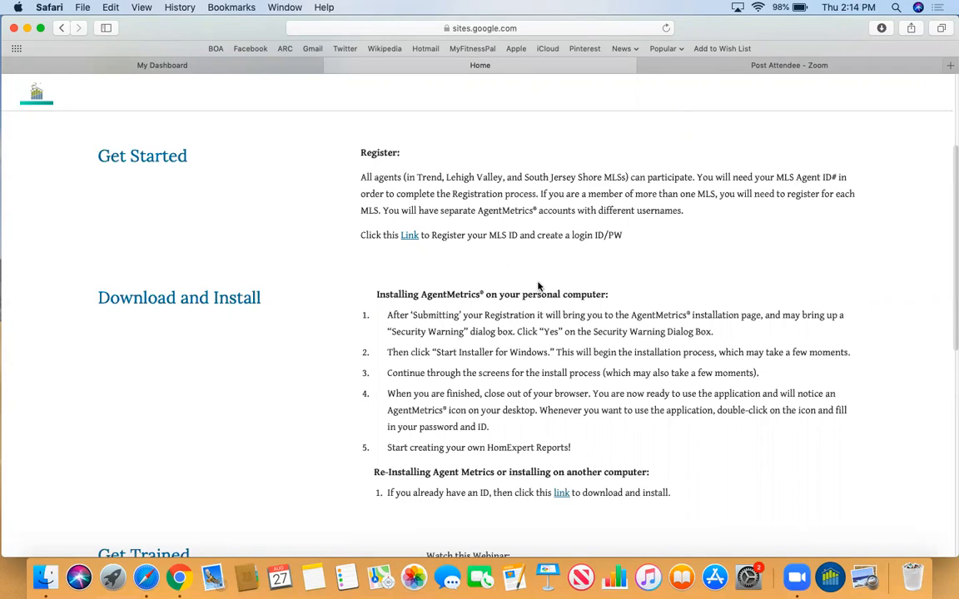
scroll(538, 287, down, 2)
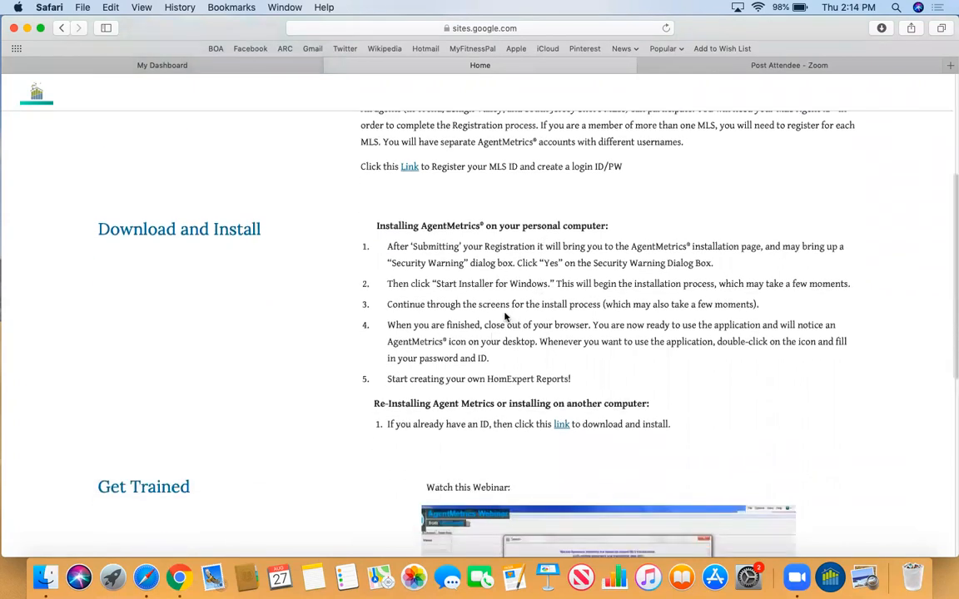
scroll(504, 317, down, 1)
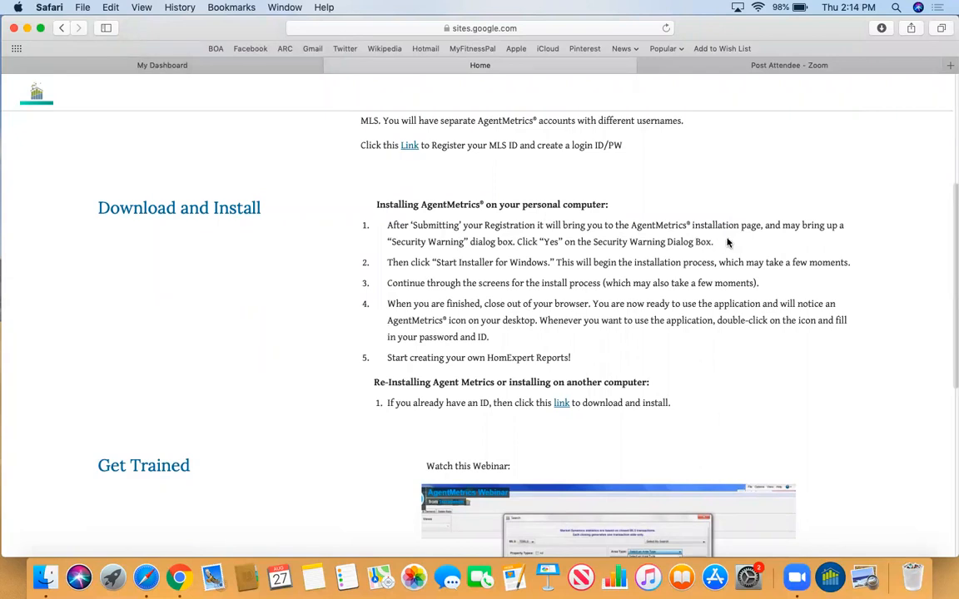
scroll(708, 246, down, 1)
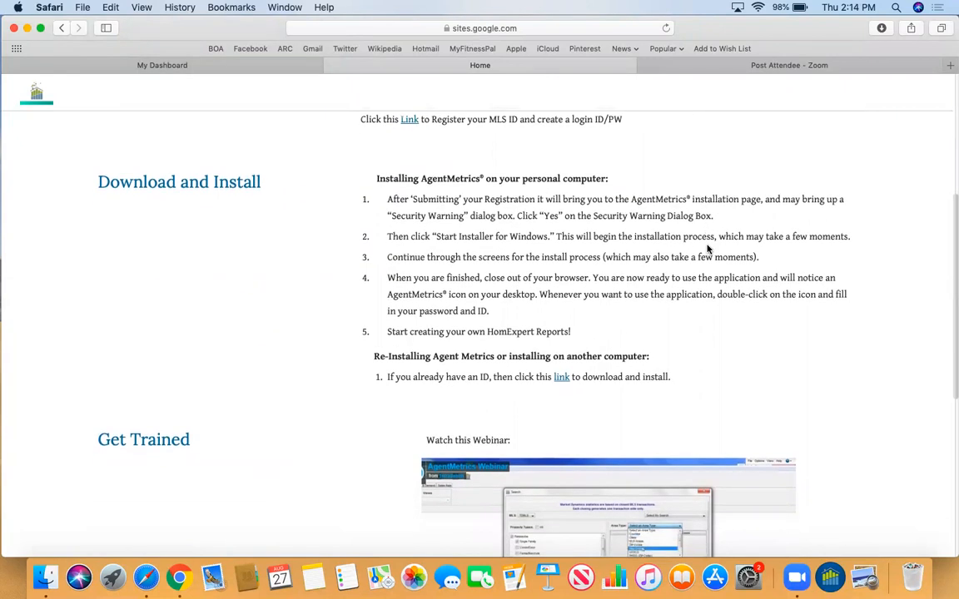
scroll(709, 249, down, 1)
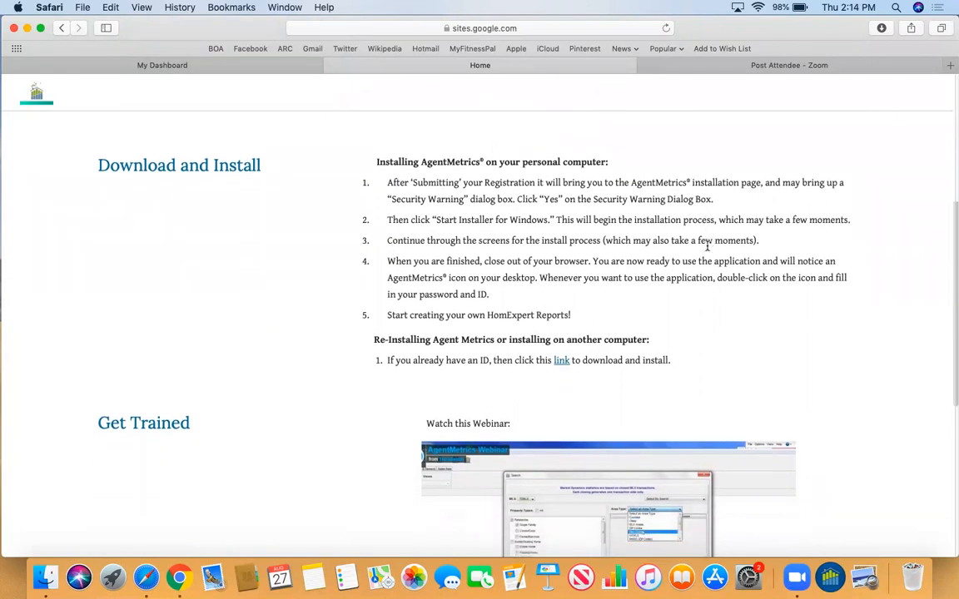
scroll(708, 247, down, 1)
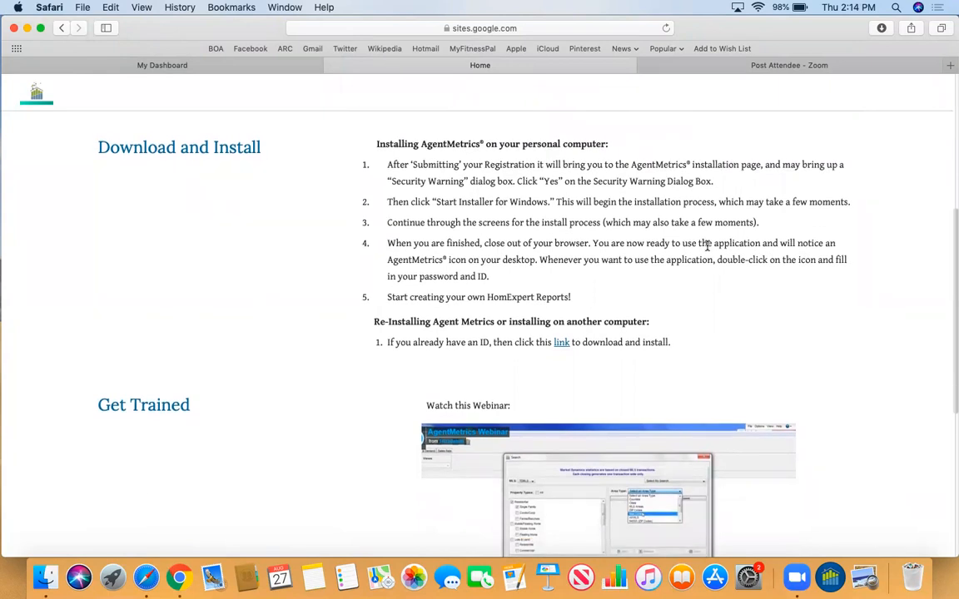
Examine the Get Trained webinar, the training video and document links, and the Get Help and assistance details.
scroll(708, 247, down, 4)
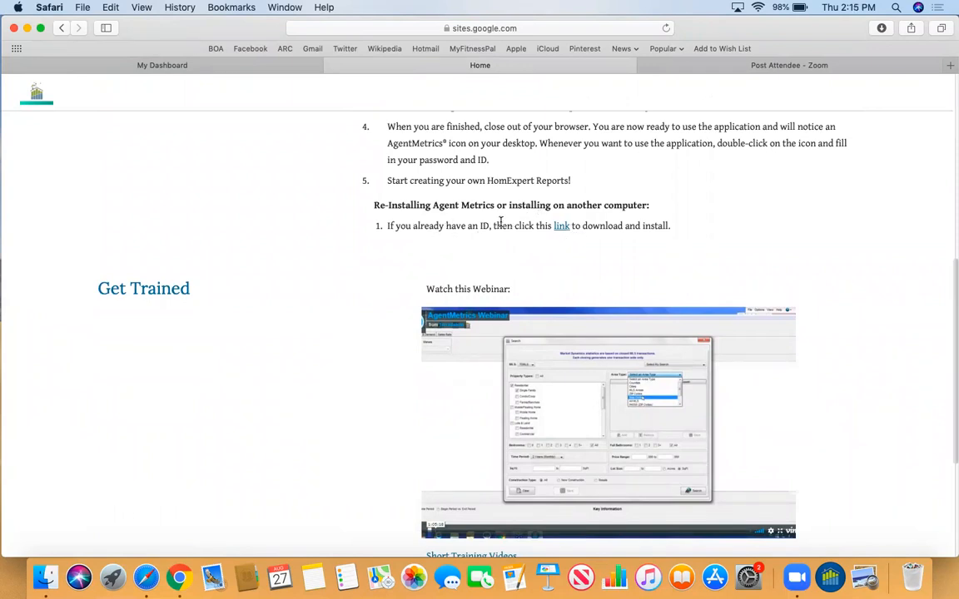
scroll(493, 261, down, 1)
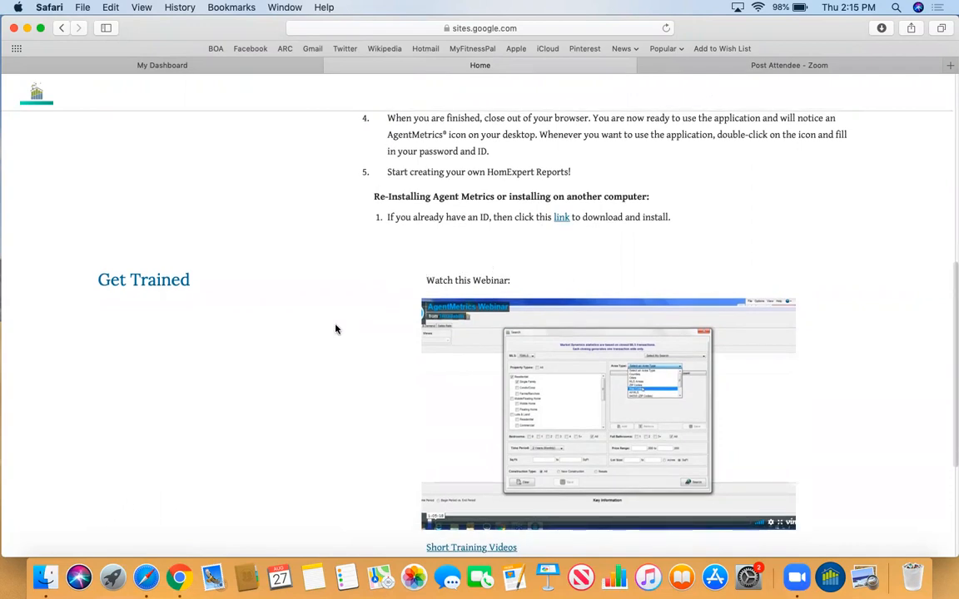
scroll(334, 327, down, 5)
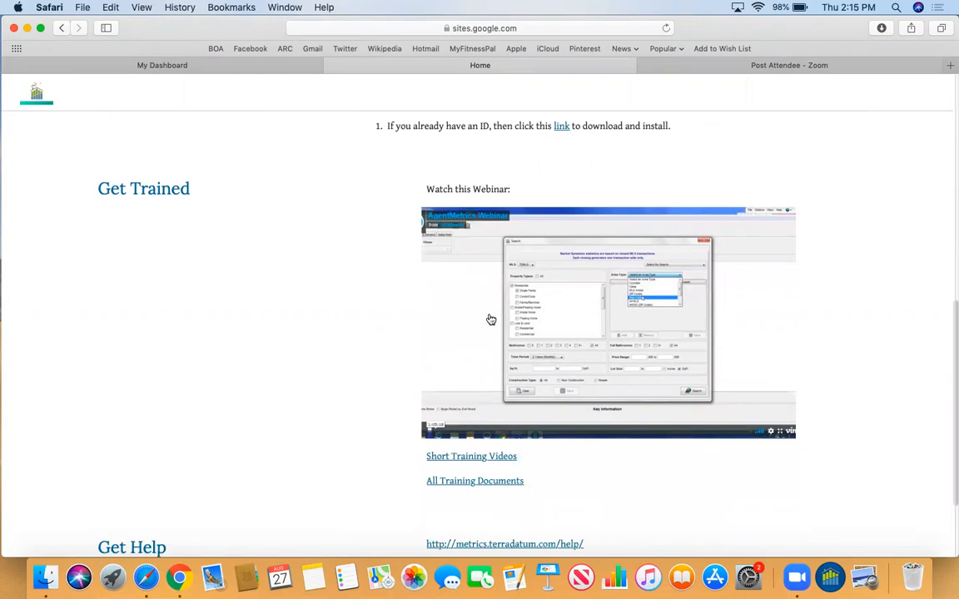
scroll(379, 333, down, 1)
scroll(355, 345, down, 3)
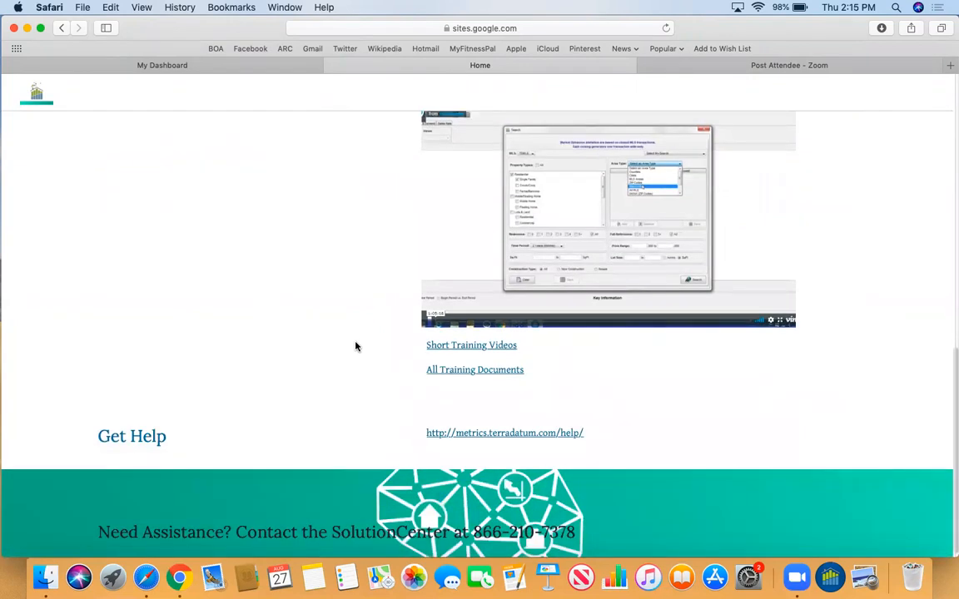
scroll(355, 346, up, 3)
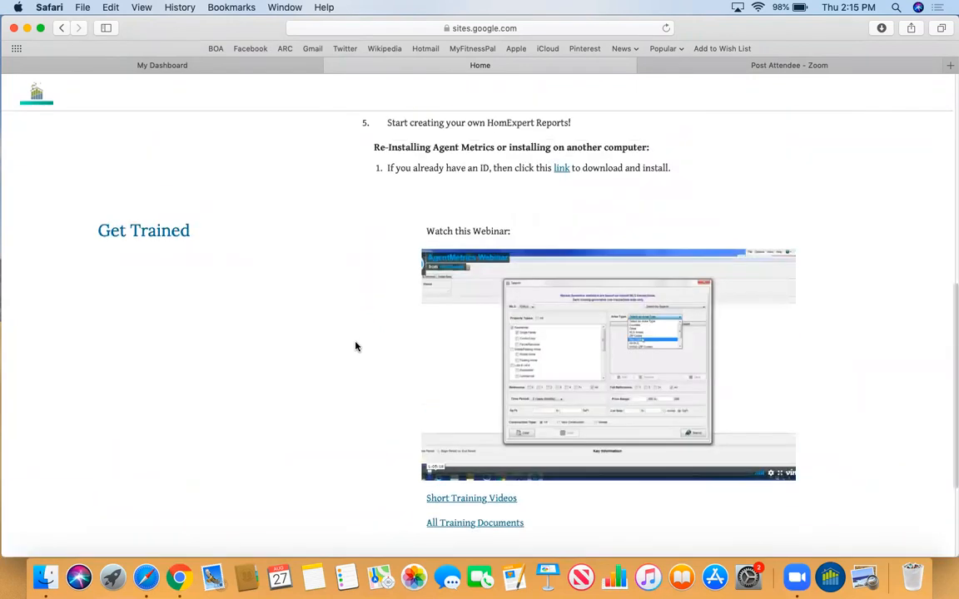
scroll(356, 346, down, 3)
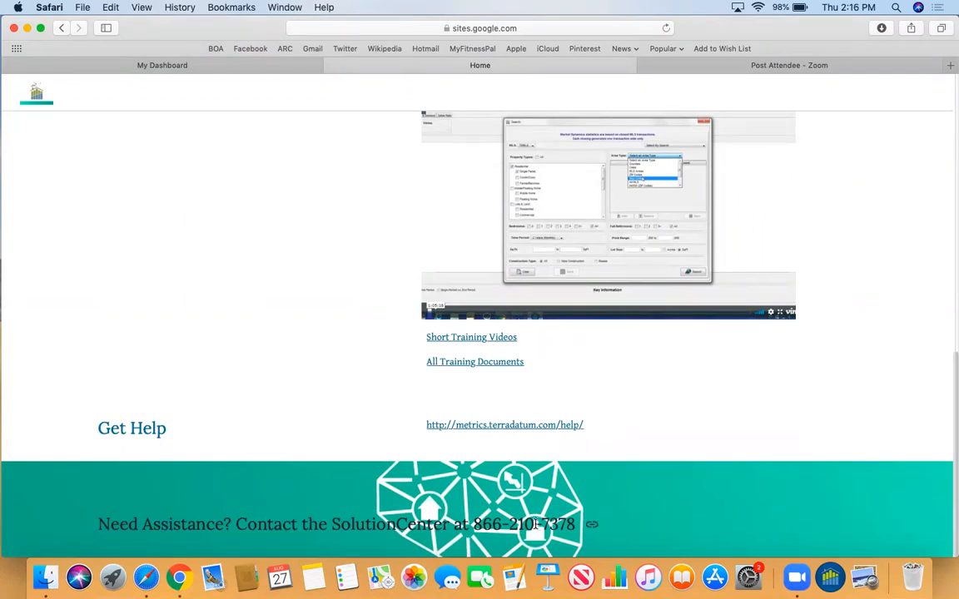
scroll(348, 416, up, 4)
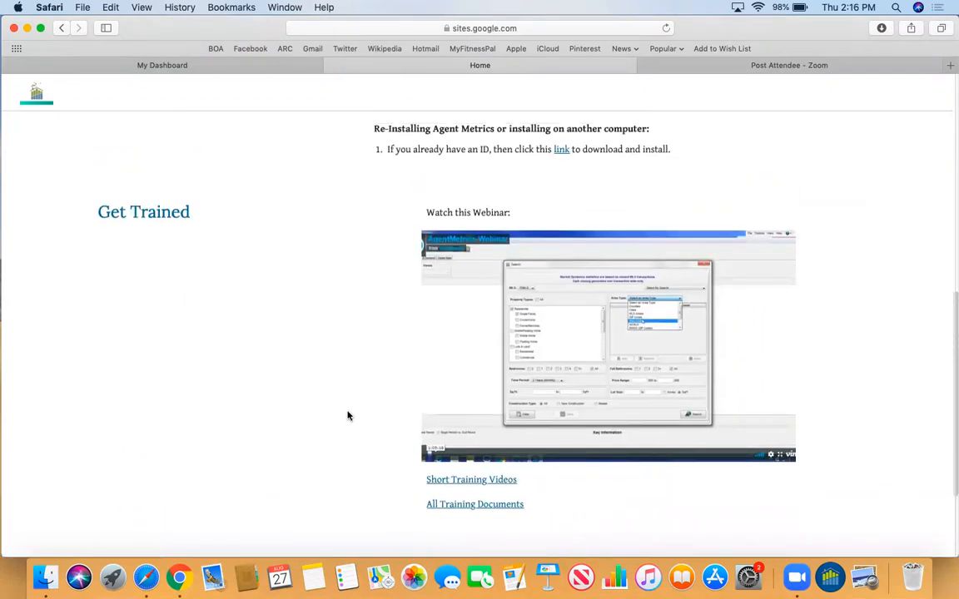
scroll(348, 416, down, 3)
scroll(348, 416, down, 1)
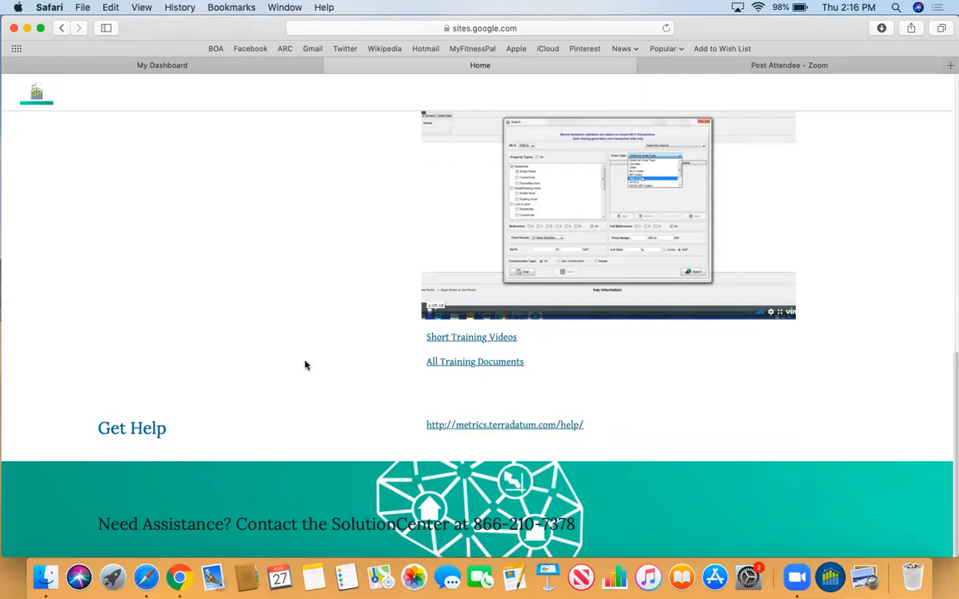
Go back over the Get Started and Download and Install sections of the Agent Metrics page.
scroll(304, 365, up, 10)
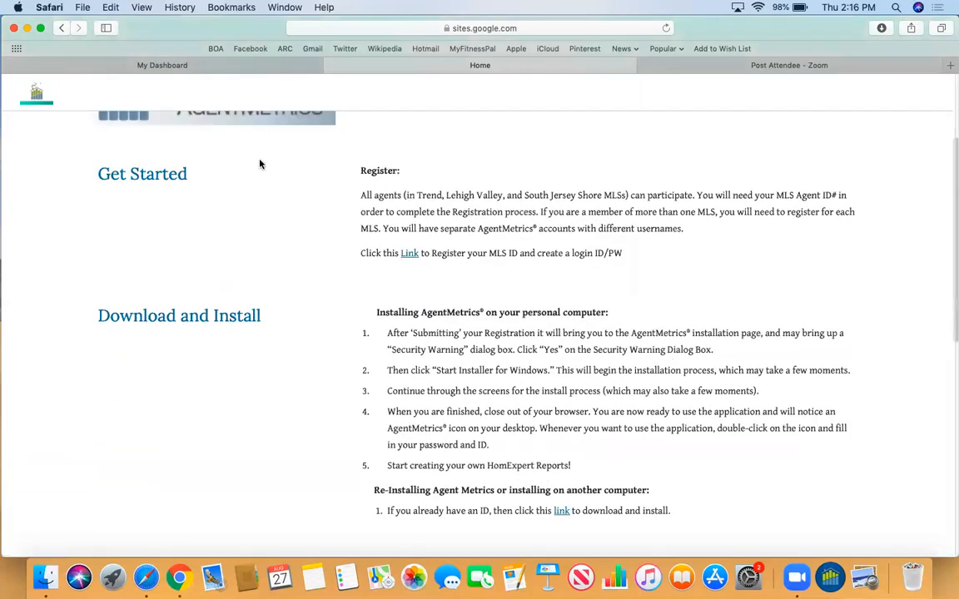
scroll(291, 199, up, 3)
scroll(311, 236, down, 3)
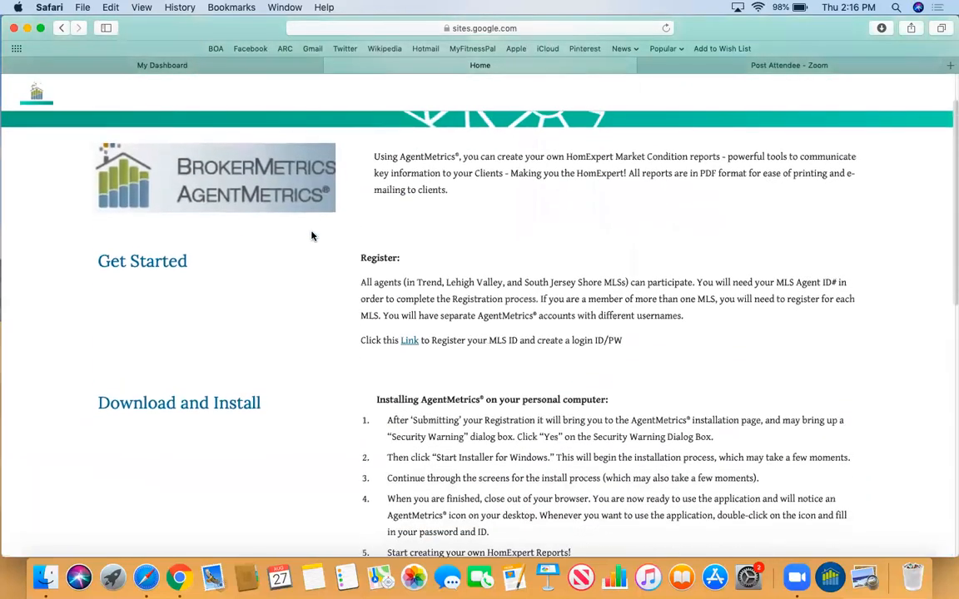
scroll(312, 237, down, 2)
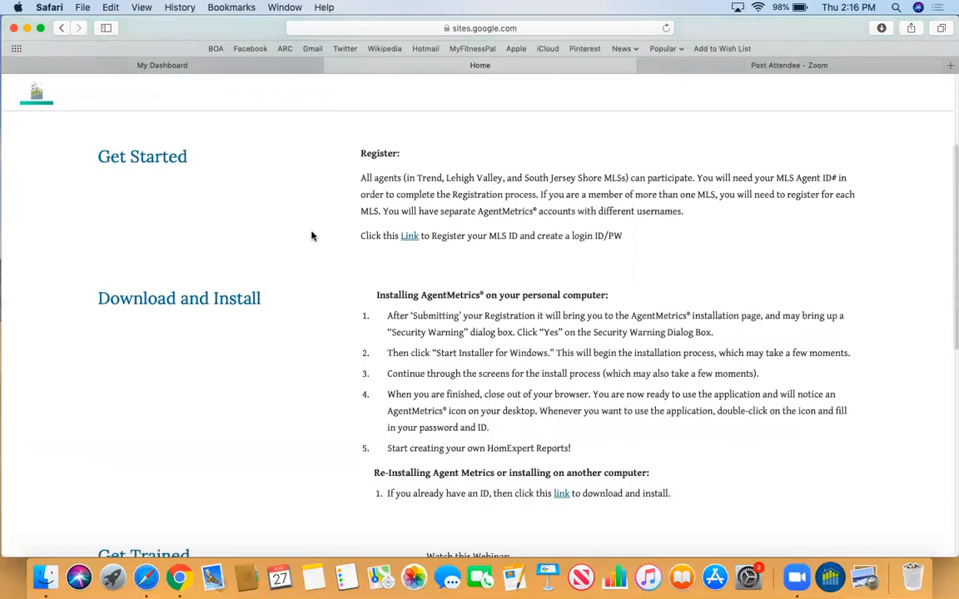
scroll(312, 236, down, 2)
scroll(311, 237, down, 2)
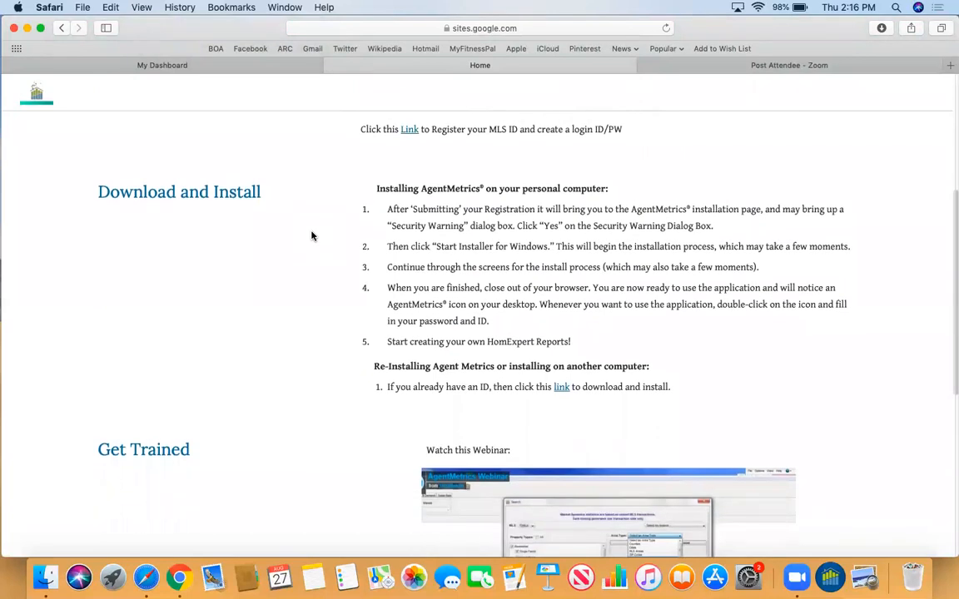
Minimize the browser window, move the AgentMetrics shortcut to the middle of the desktop, and return it beside the folders.
scroll(312, 236, down, 1)
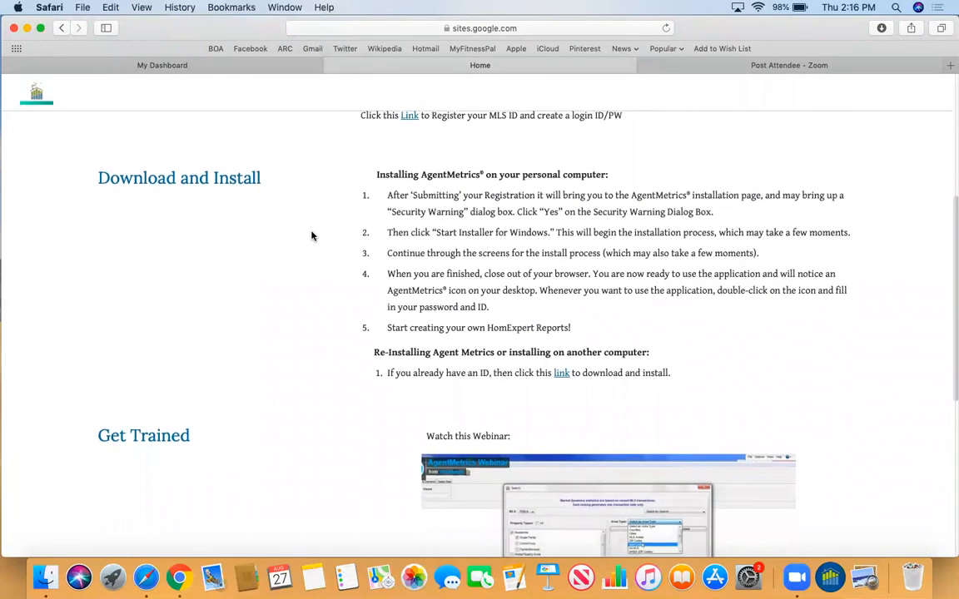
click(27, 28)
drag(830, 133, 469, 252)
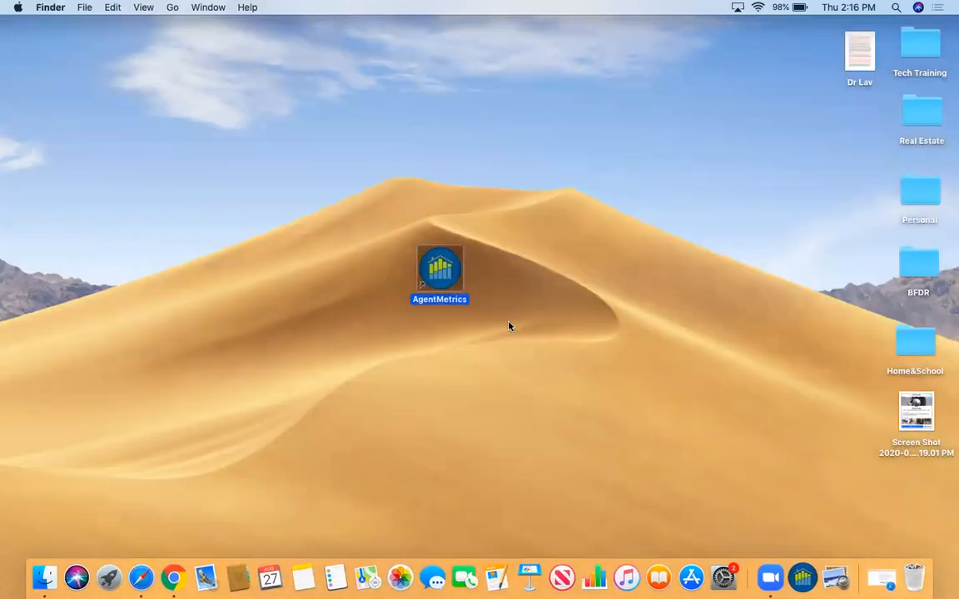
click(516, 270)
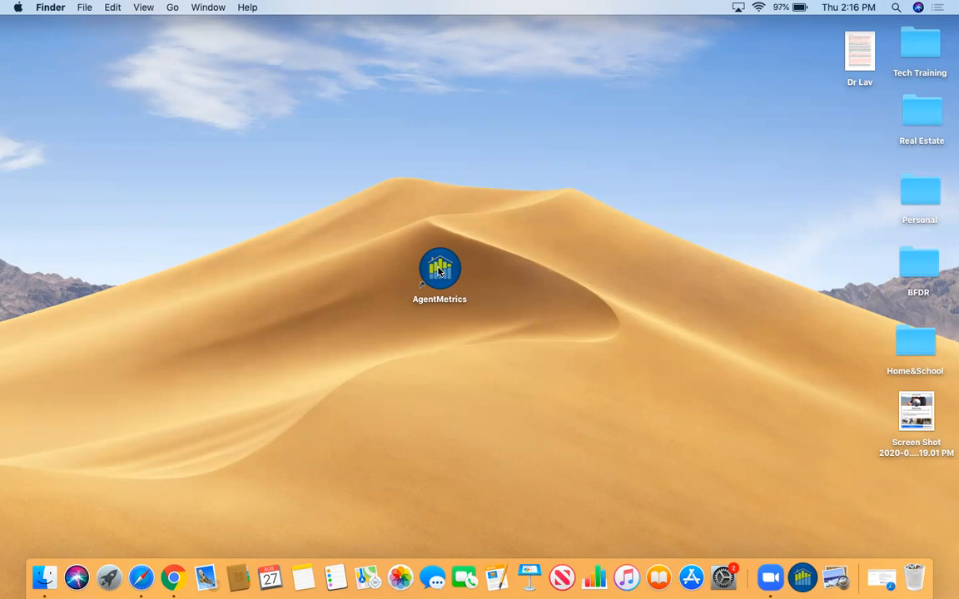
drag(439, 270, 847, 147)
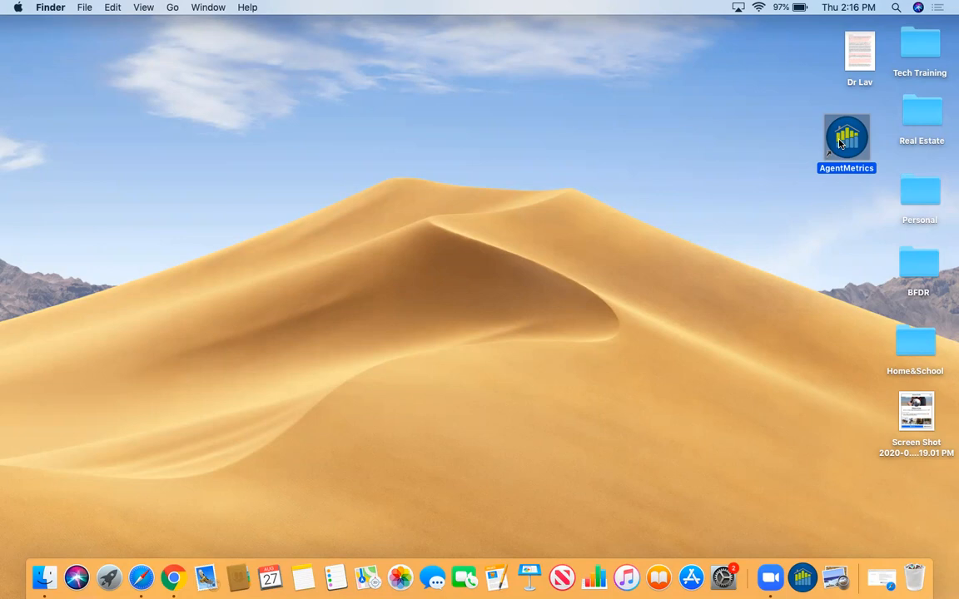
Log in to AgentMetrics with the remembered credentials and open Market Share.
double_click(840, 143)
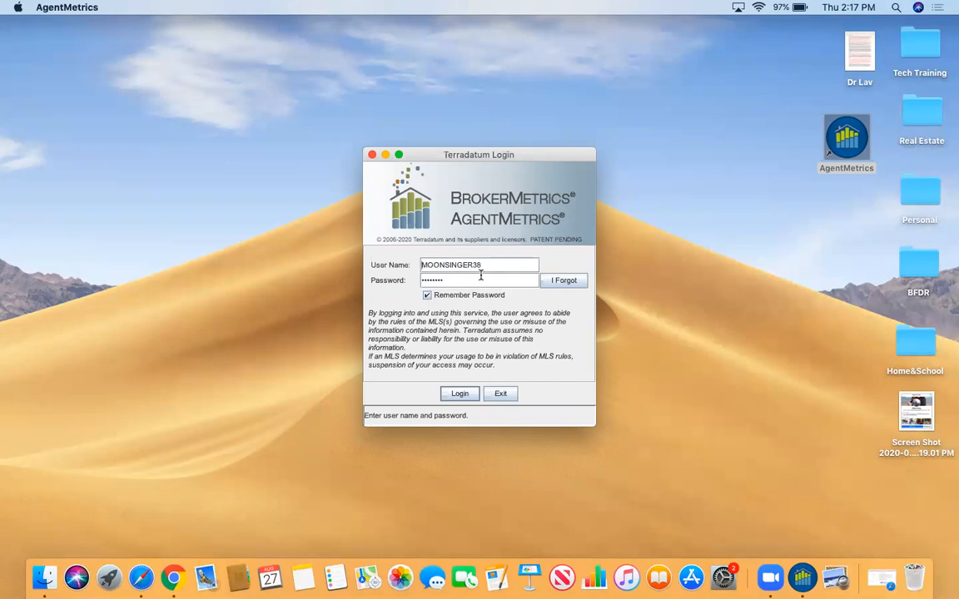
click(460, 393)
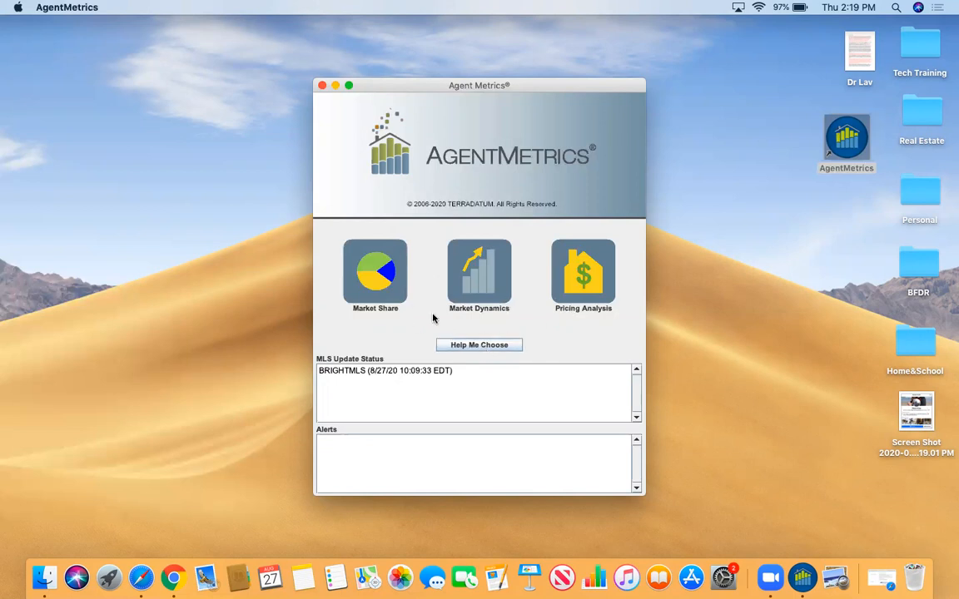
click(369, 271)
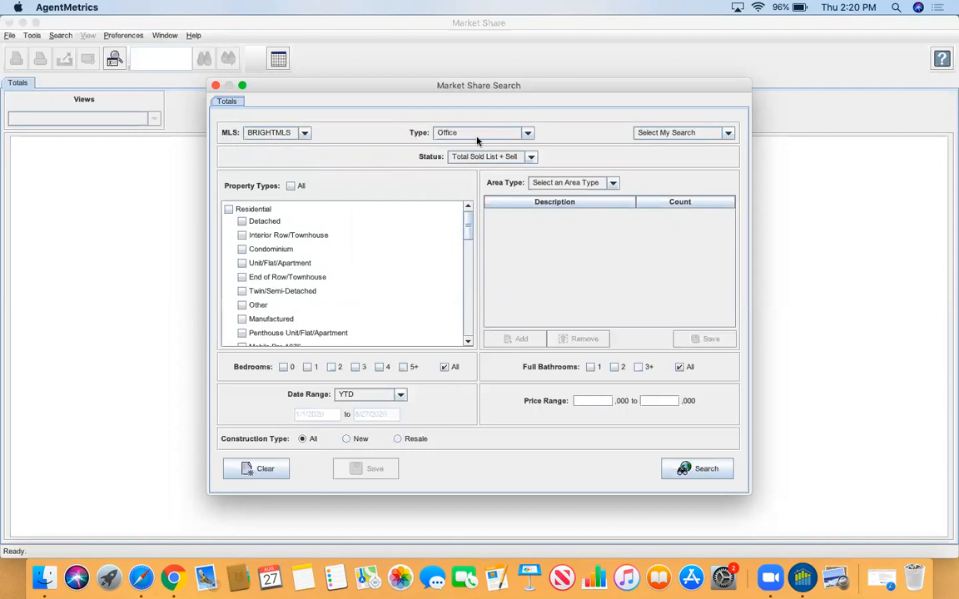
Look over the Type choices, the saved searches and the available property types for the market share search.
click(528, 134)
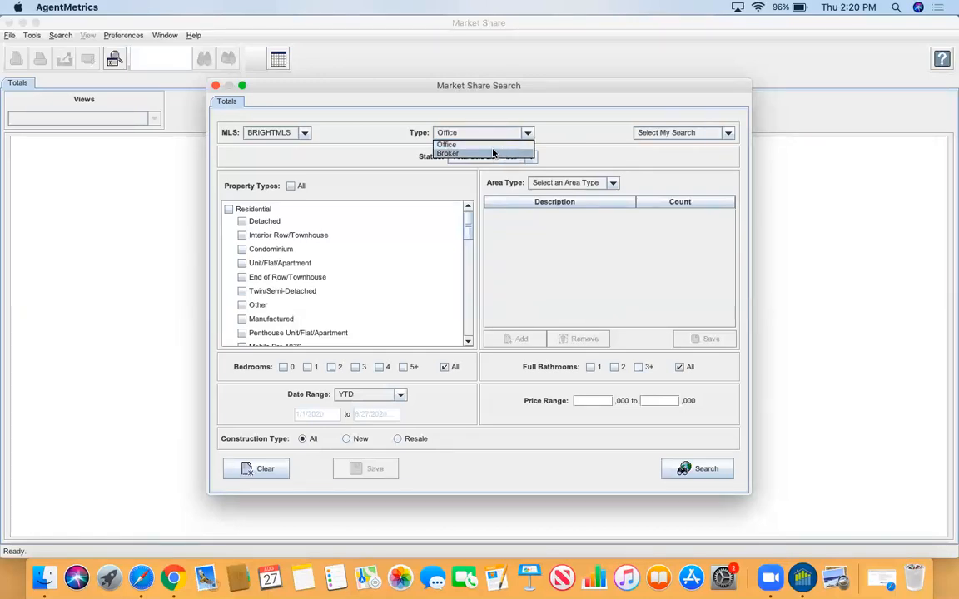
click(528, 134)
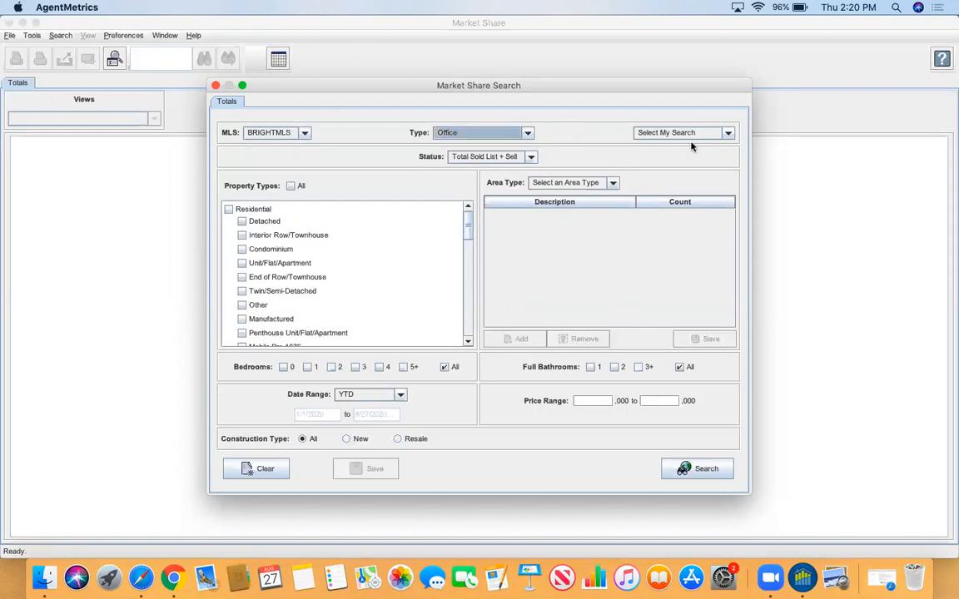
click(729, 134)
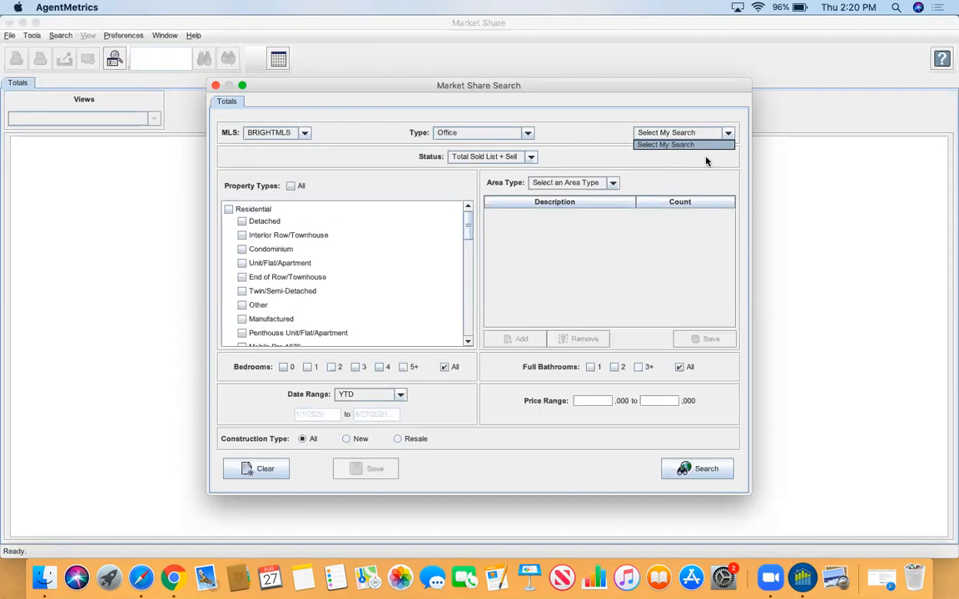
click(728, 133)
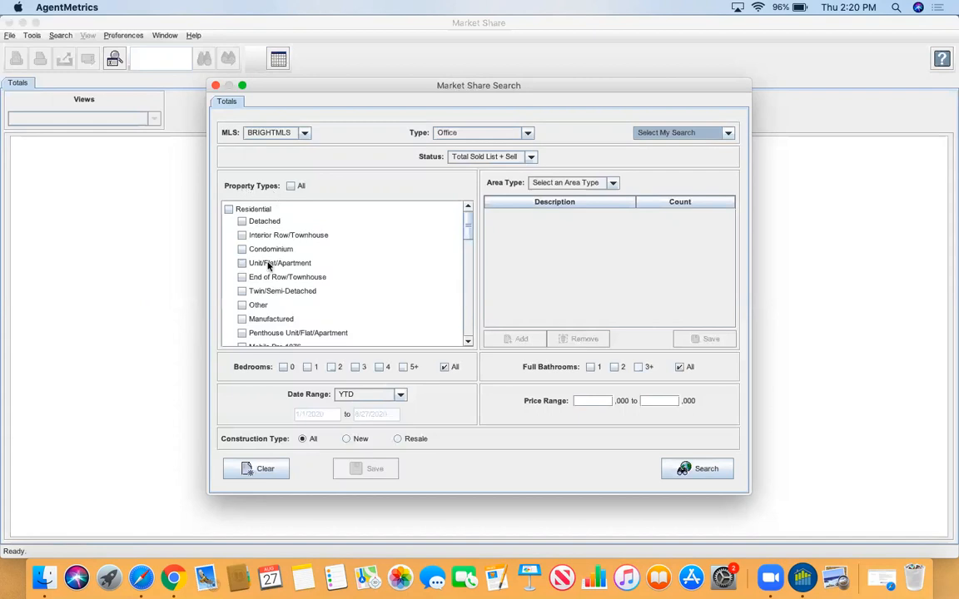
scroll(268, 264, down, 1)
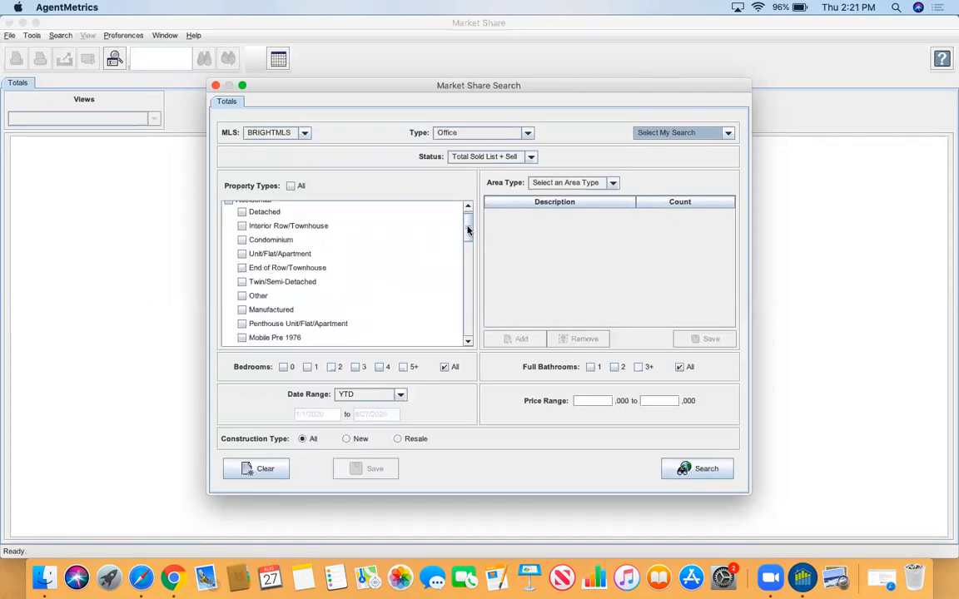
mouse_move(468, 230)
mouse_down()
mouse_move(464, 323)
mouse_move(470, 225)
mouse_up()
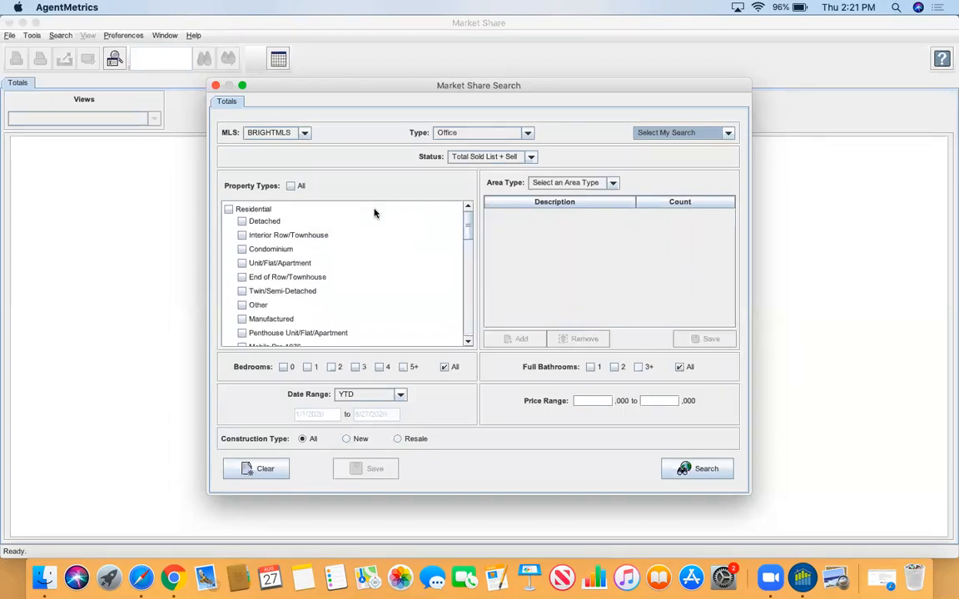
drag(466, 236, 468, 282)
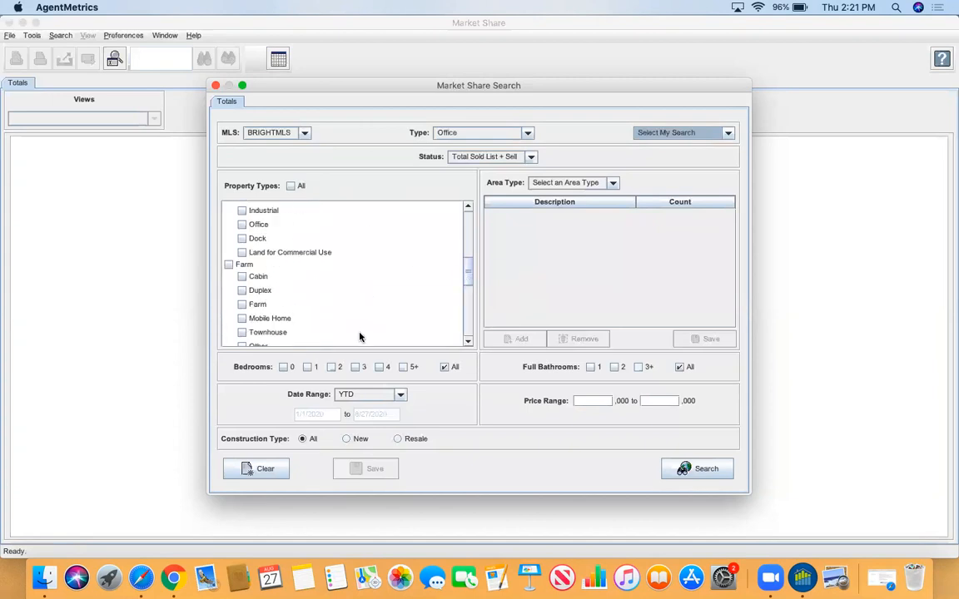
drag(469, 284, 468, 218)
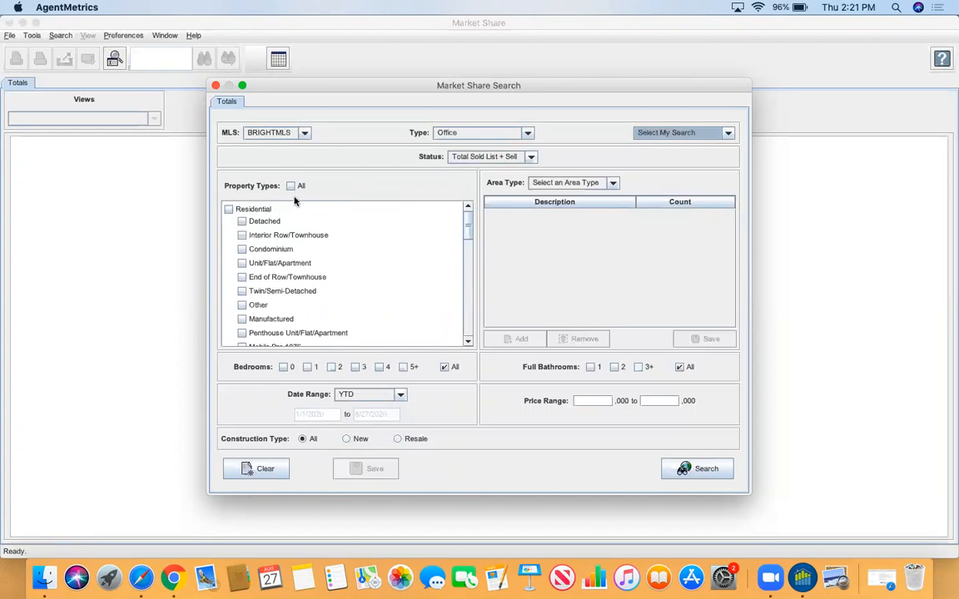
Try selecting and clearing all property types, and check Detached, Condominium and Interior Row/Townhouse under Residential.
click(291, 187)
click(292, 186)
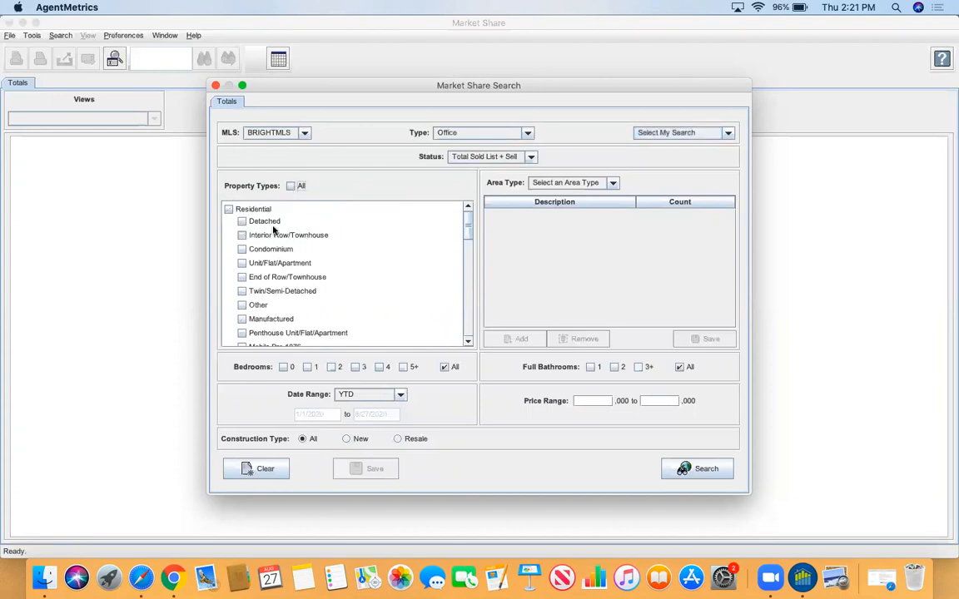
click(228, 210)
click(228, 210)
click(228, 210)
click(241, 222)
click(241, 250)
click(241, 236)
Review the remaining property types, including Farm and Commercial, and select the entire Residential category.
scroll(269, 287, down, 1)
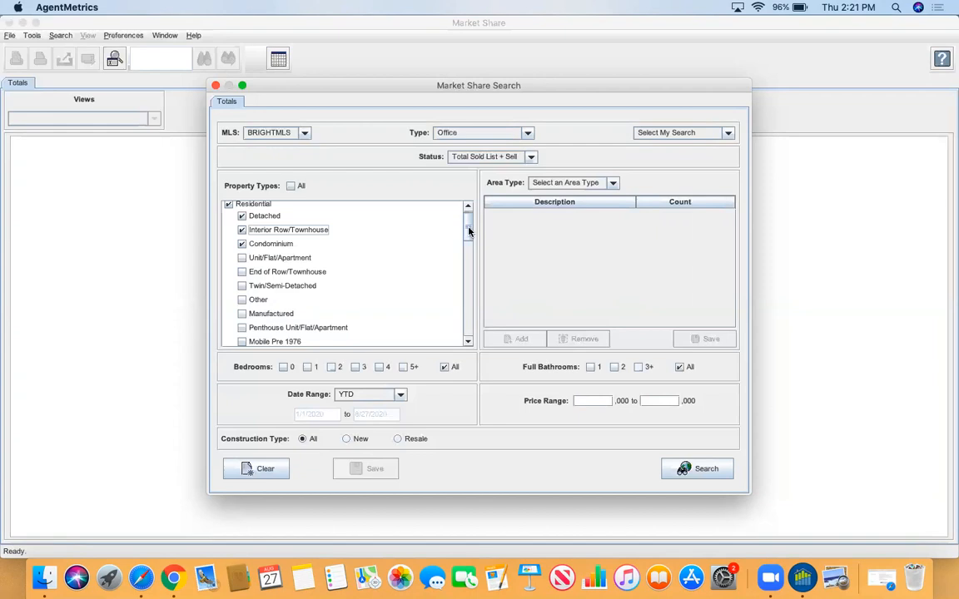
drag(468, 226, 471, 285)
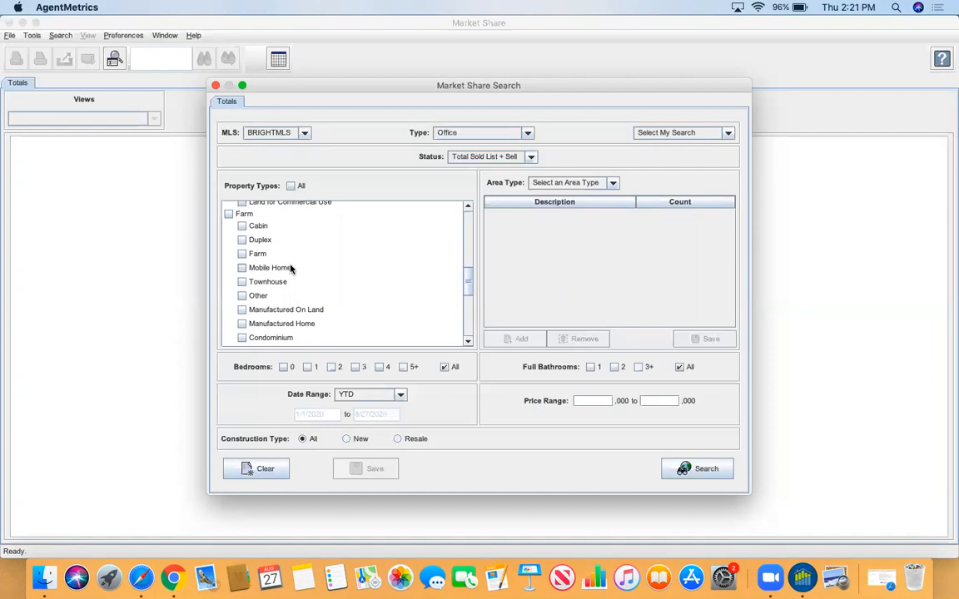
drag(468, 283, 464, 337)
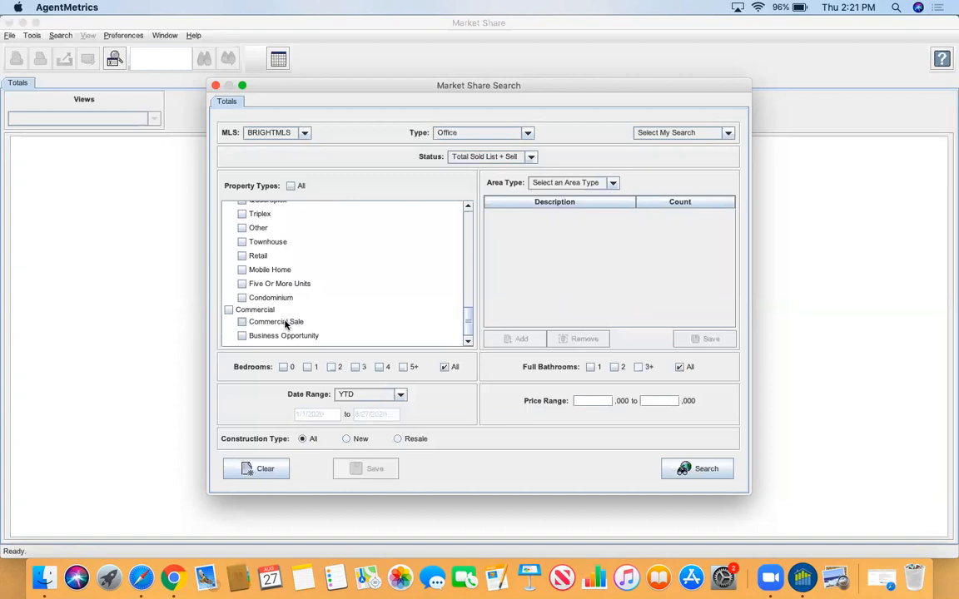
drag(465, 314, 467, 210)
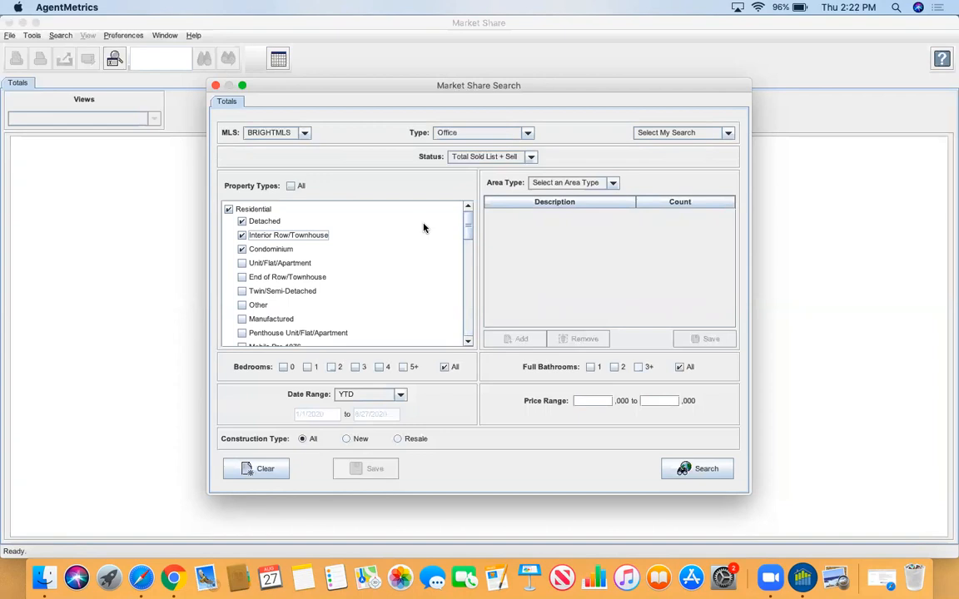
click(228, 209)
click(228, 209)
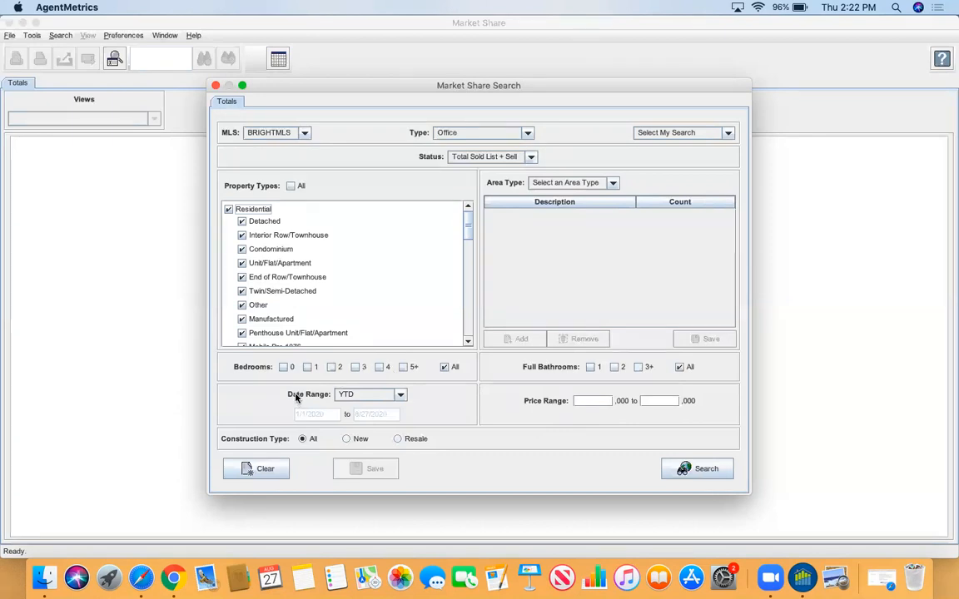
Set the date range to QTD and choose City - State as the area type.
click(400, 396)
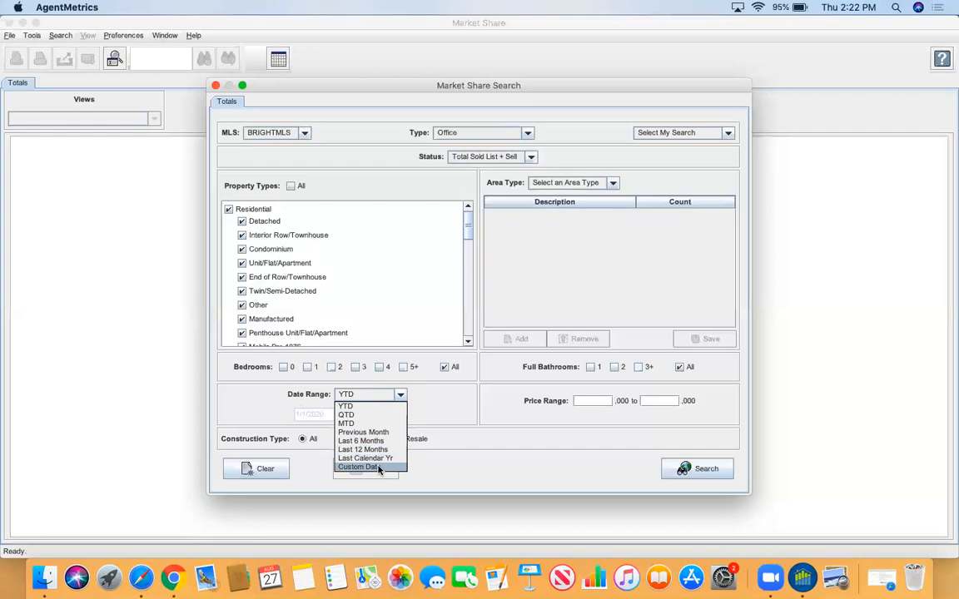
click(355, 415)
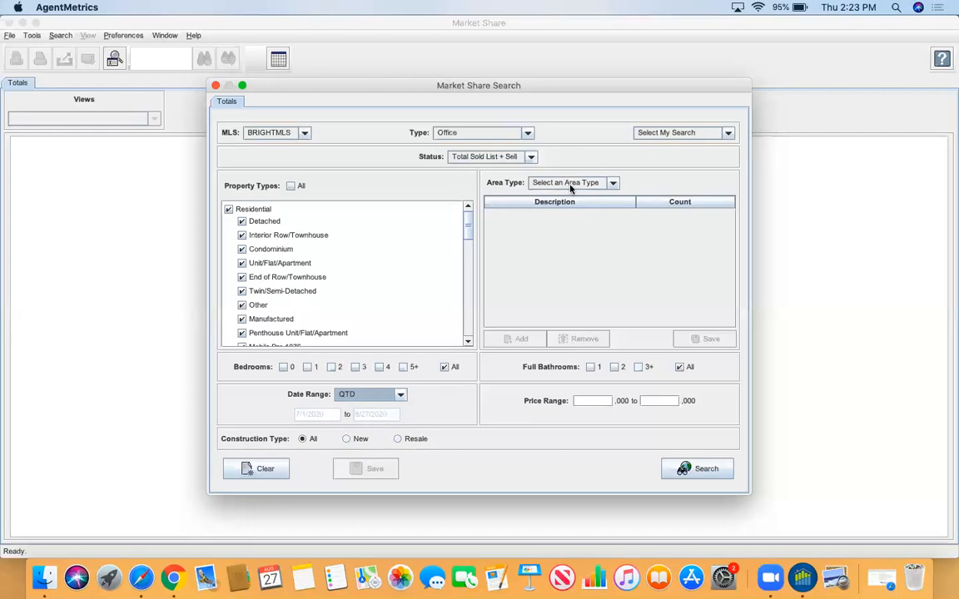
click(612, 185)
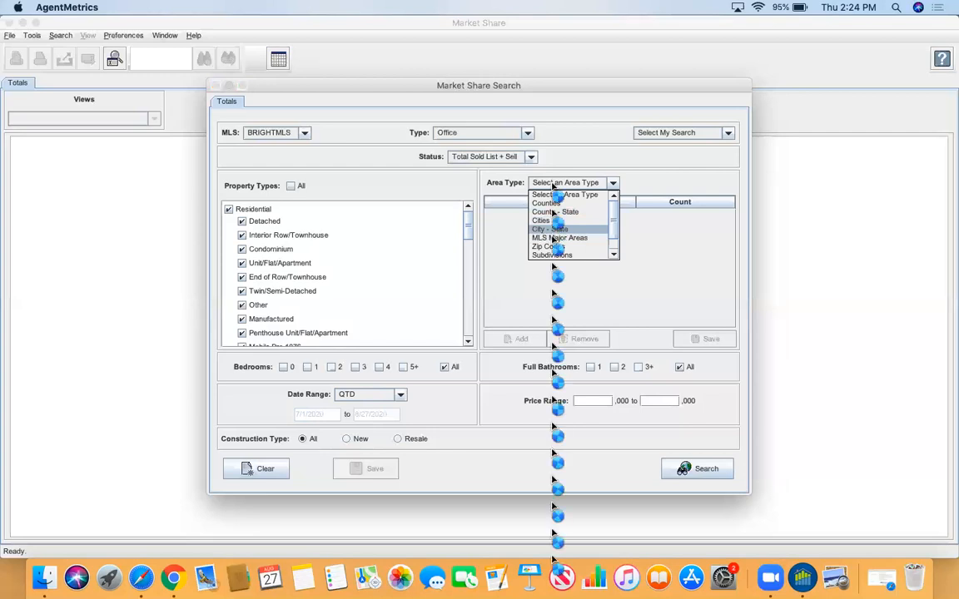
click(553, 231)
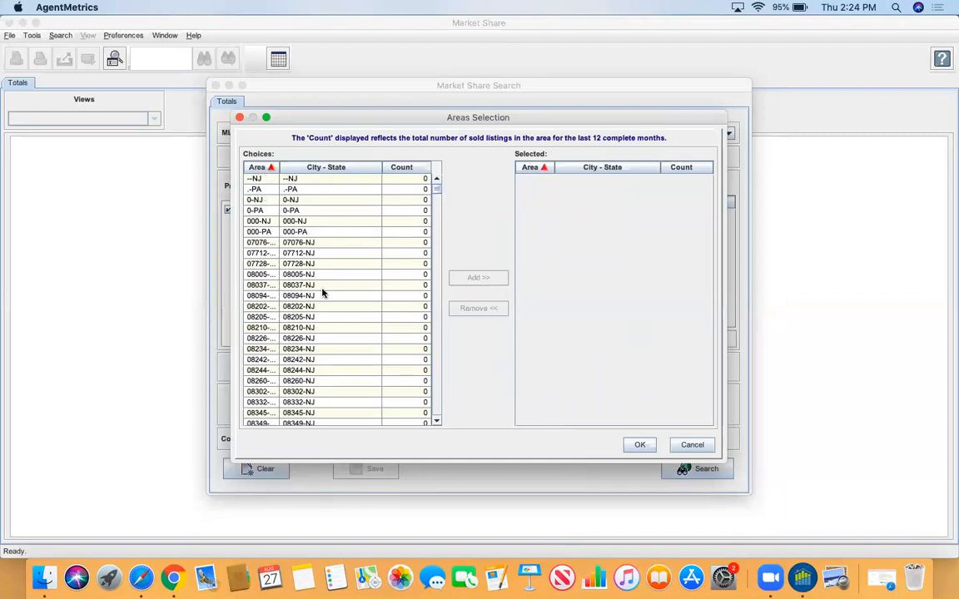
Look through the City - State choices, from the numeric entries to the cities starting with A, and compare their sold-listing counts.
scroll(323, 291, down, 6)
scroll(323, 293, down, 20)
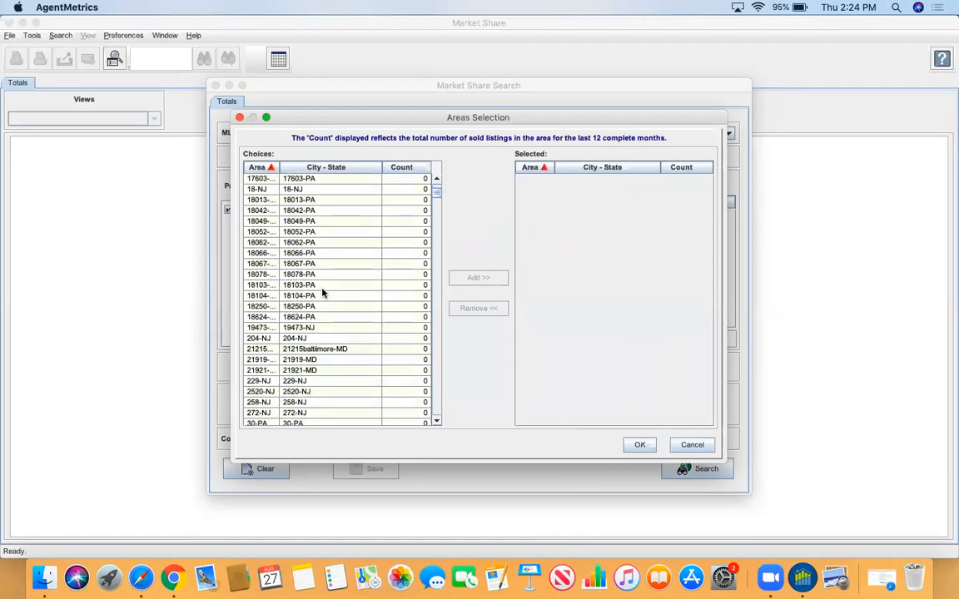
scroll(323, 293, down, 5)
scroll(323, 293, up, 2)
scroll(307, 250, down, 1)
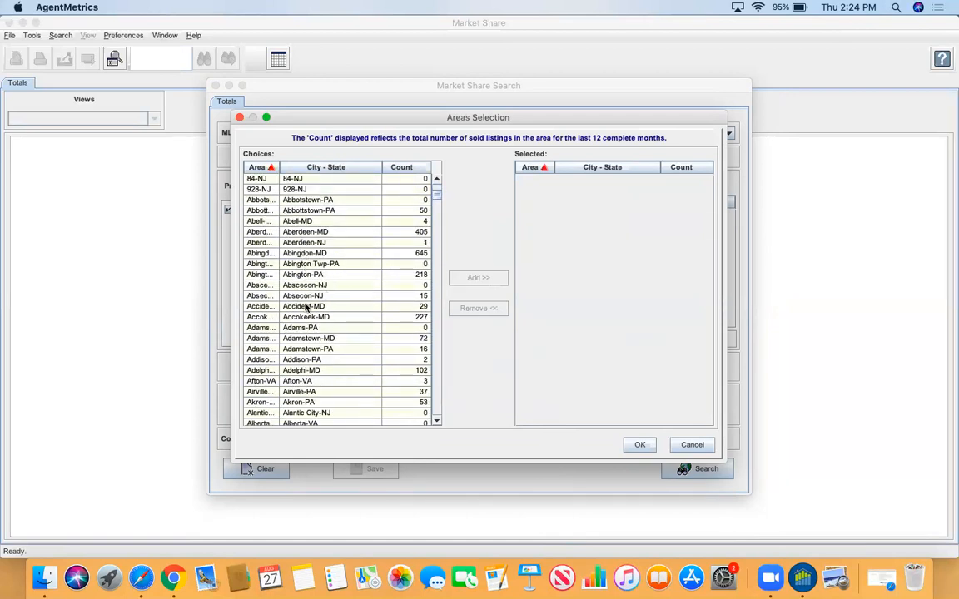
scroll(310, 354, down, 1)
scroll(310, 354, down, 2)
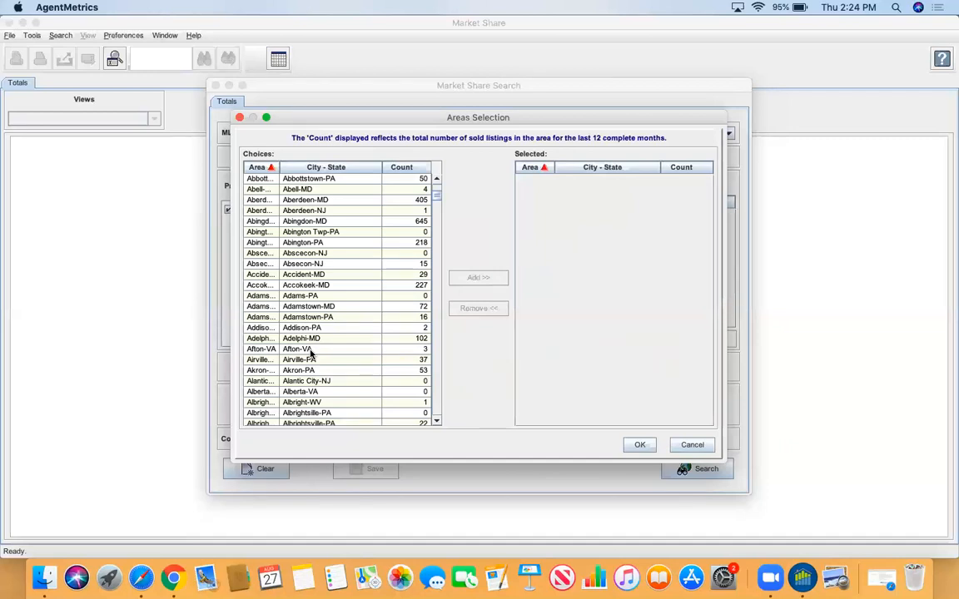
scroll(319, 342, down, 4)
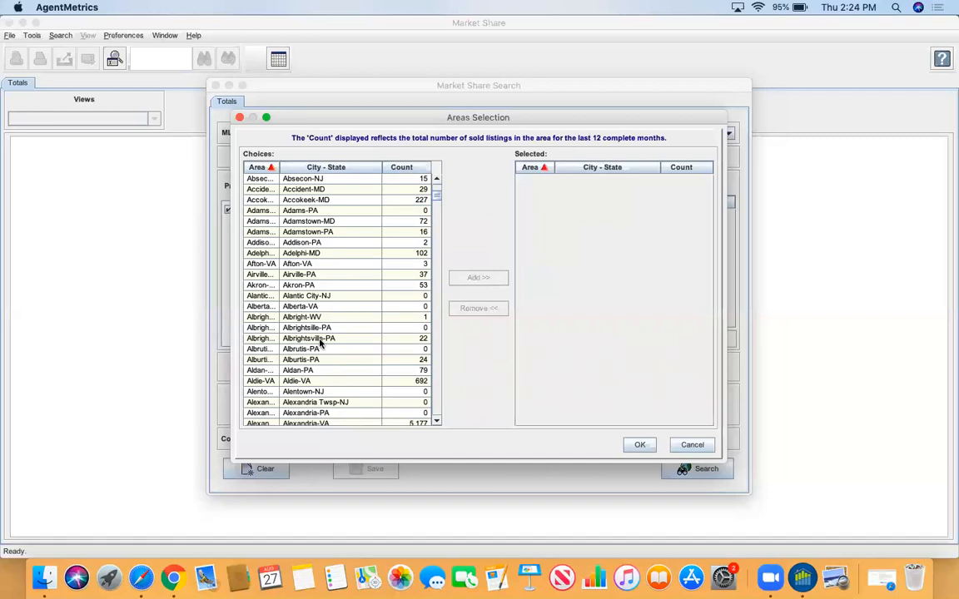
scroll(321, 342, down, 3)
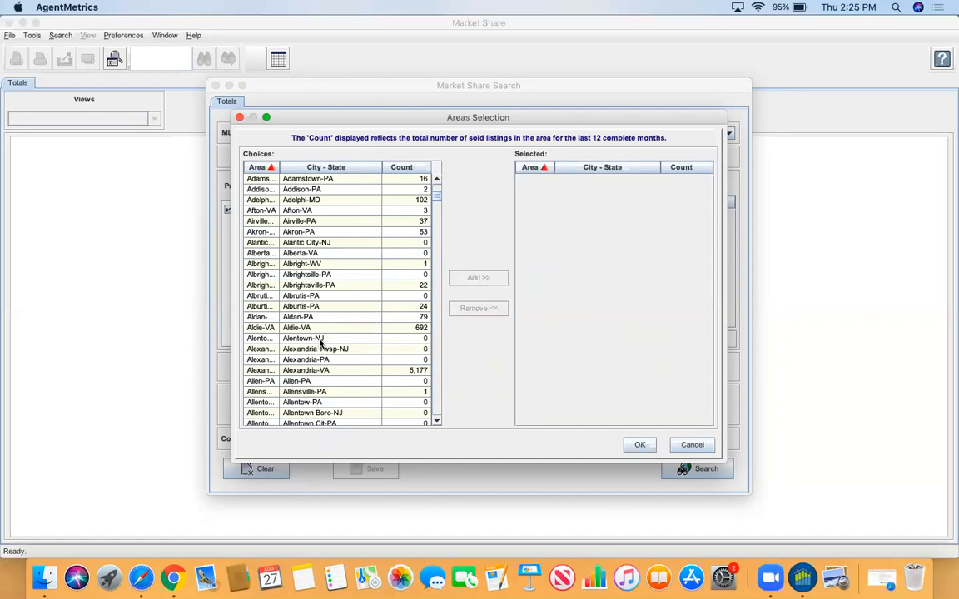
Examine the City - State choices down to the cities starting with W, and cancel the area selection without adding any.
scroll(319, 341, down, 20)
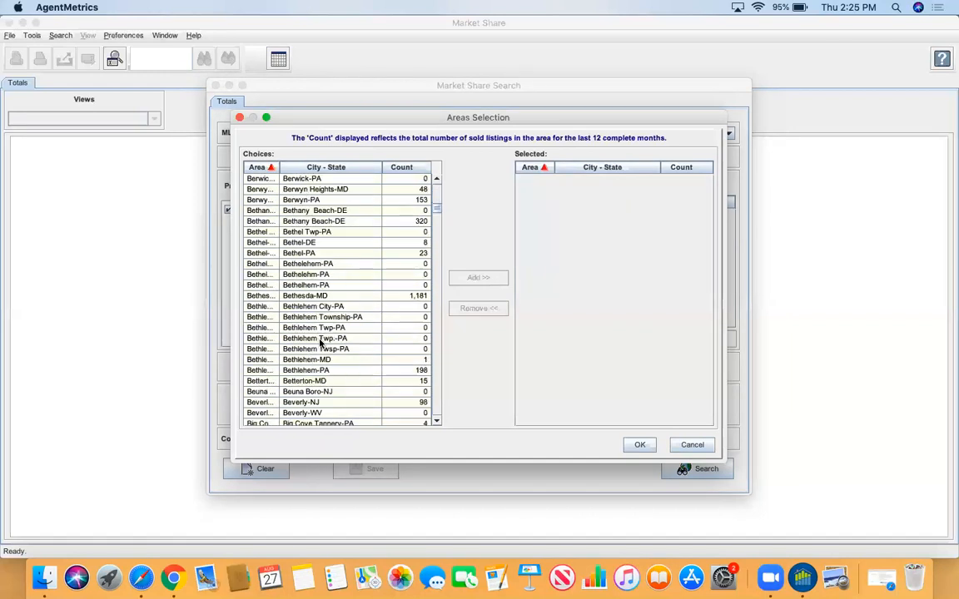
scroll(319, 341, down, 20)
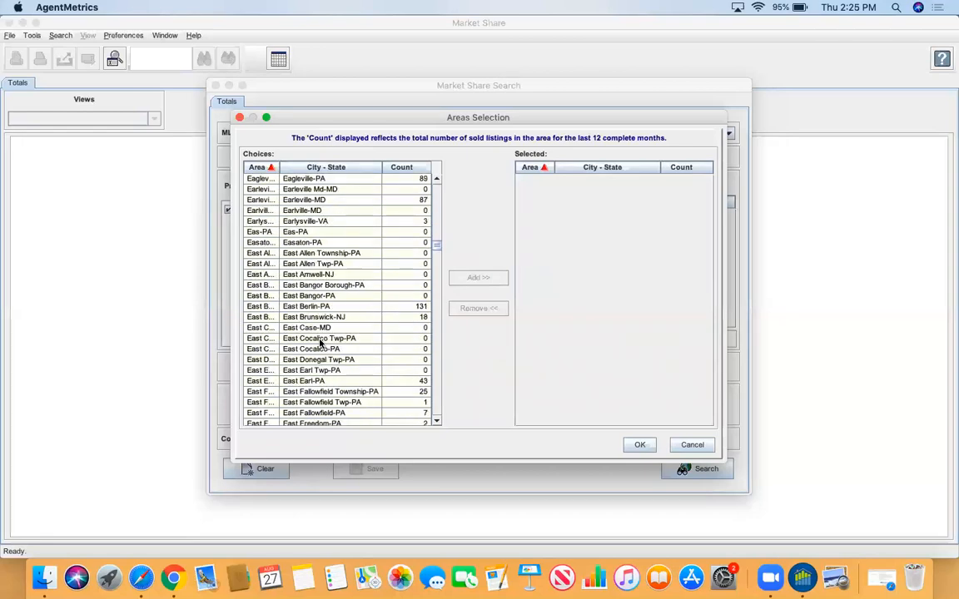
scroll(320, 342, down, 20)
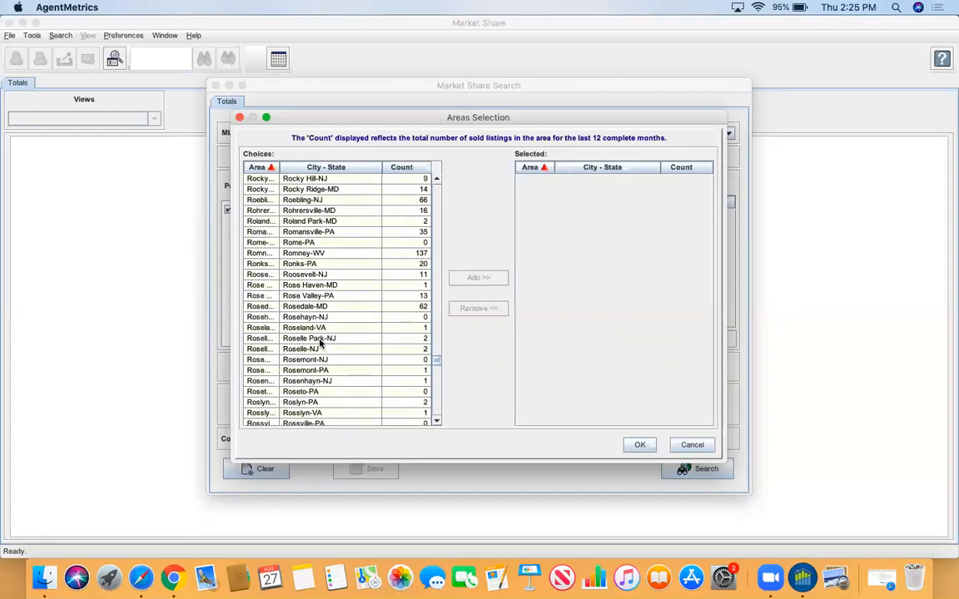
scroll(320, 341, down, 20)
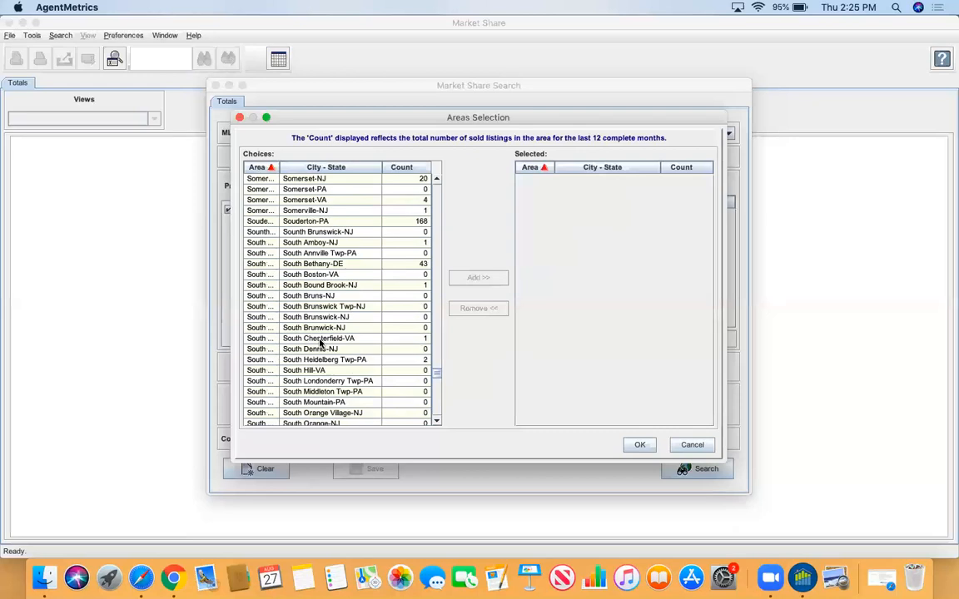
scroll(320, 341, down, 20)
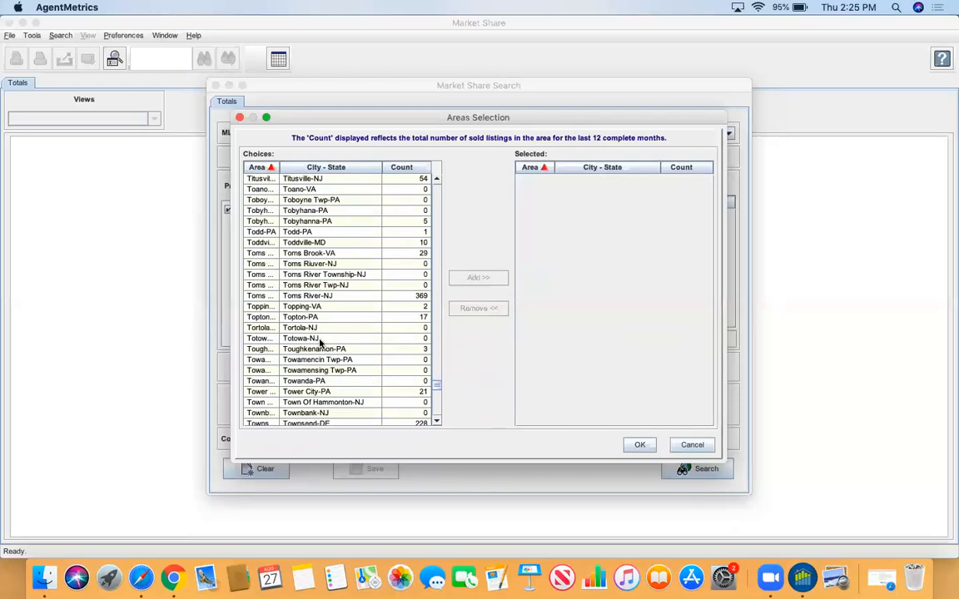
scroll(319, 341, down, 20)
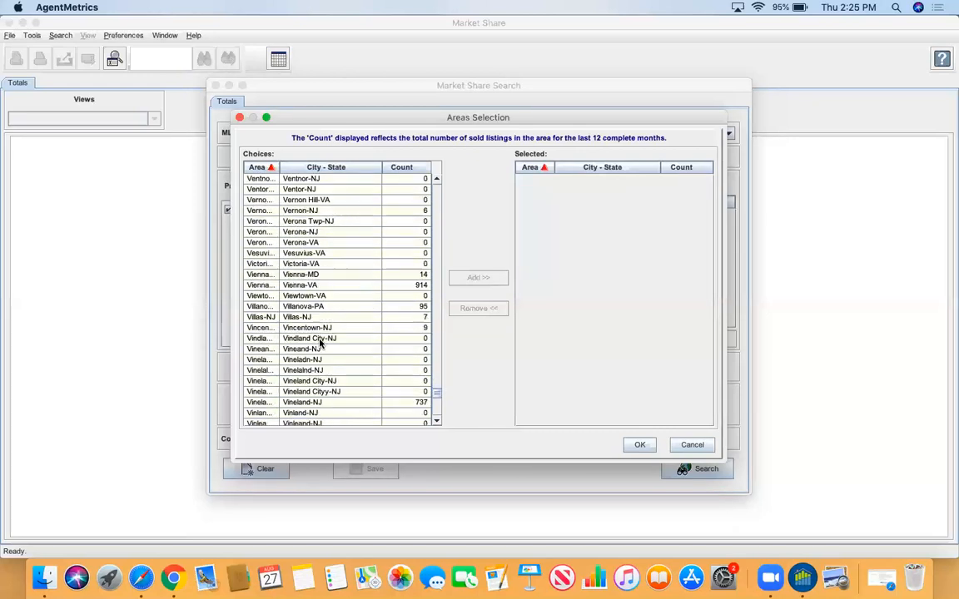
scroll(320, 343, down, 20)
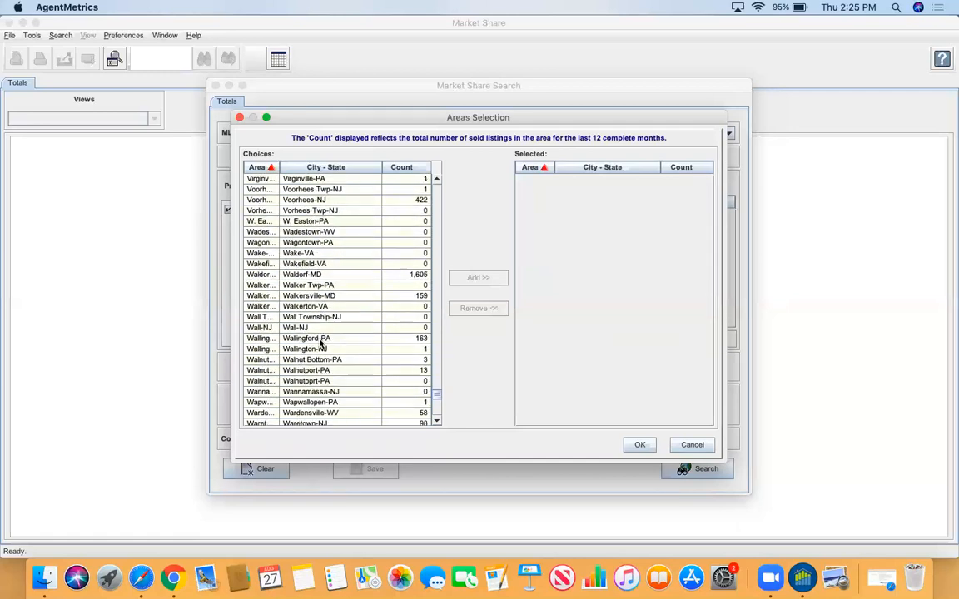
scroll(319, 343, down, 10)
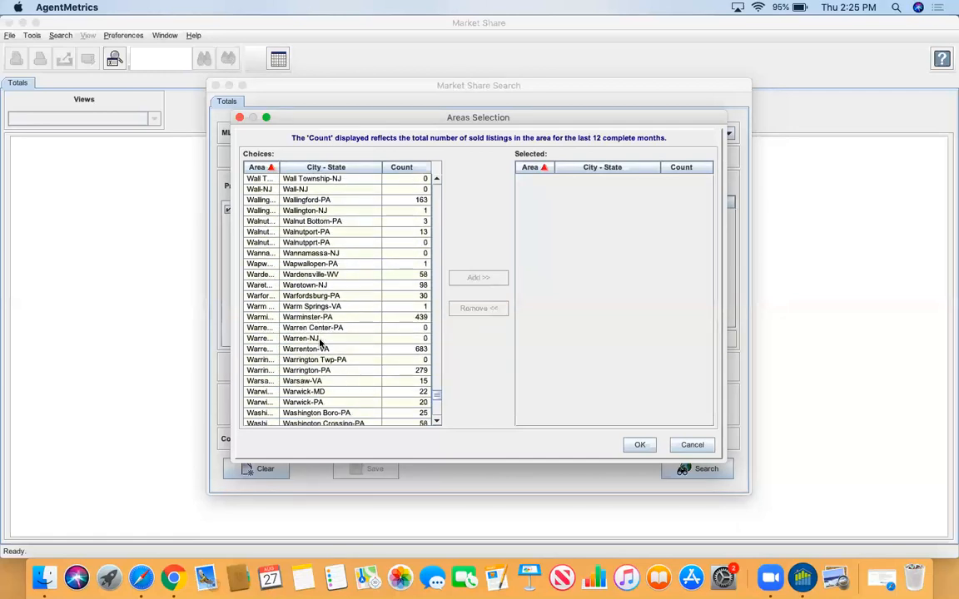
scroll(320, 342, down, 3)
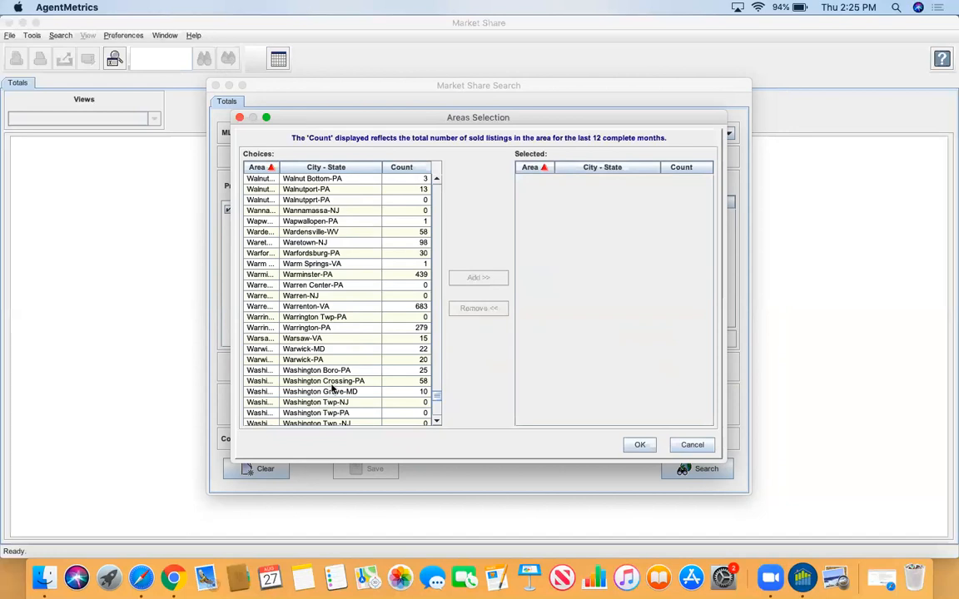
scroll(332, 388, up, 20)
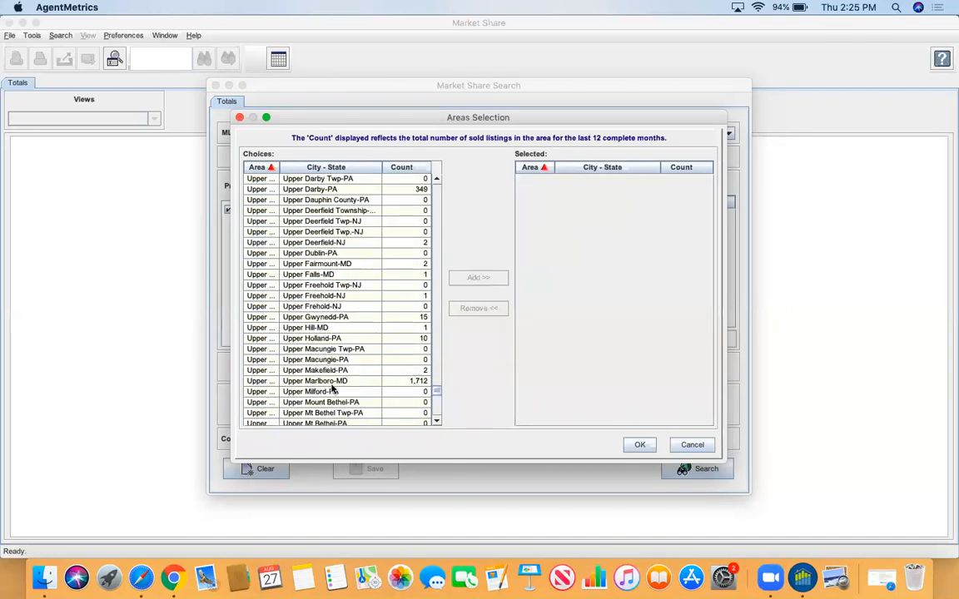
scroll(333, 388, up, 3)
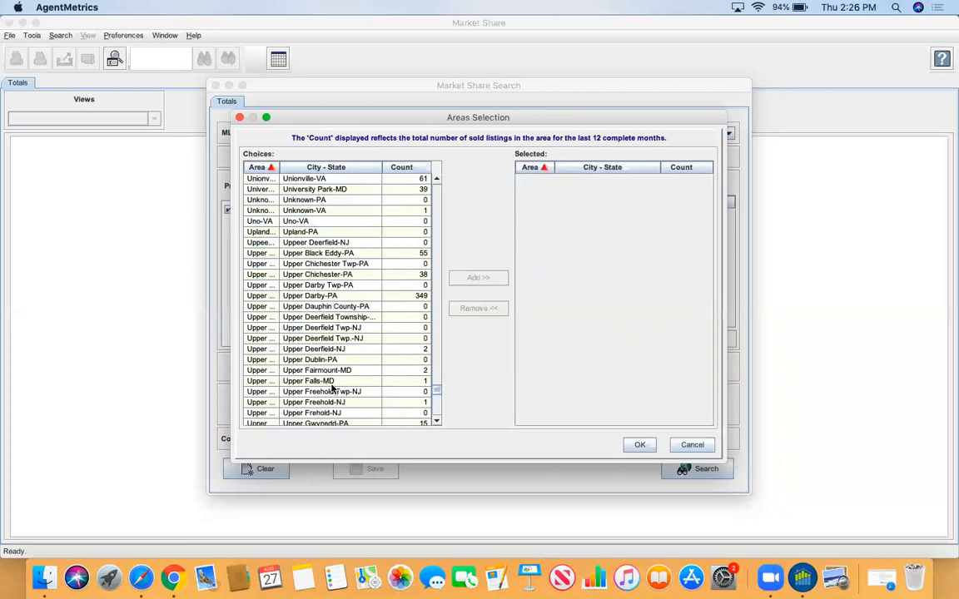
click(689, 447)
click(691, 447)
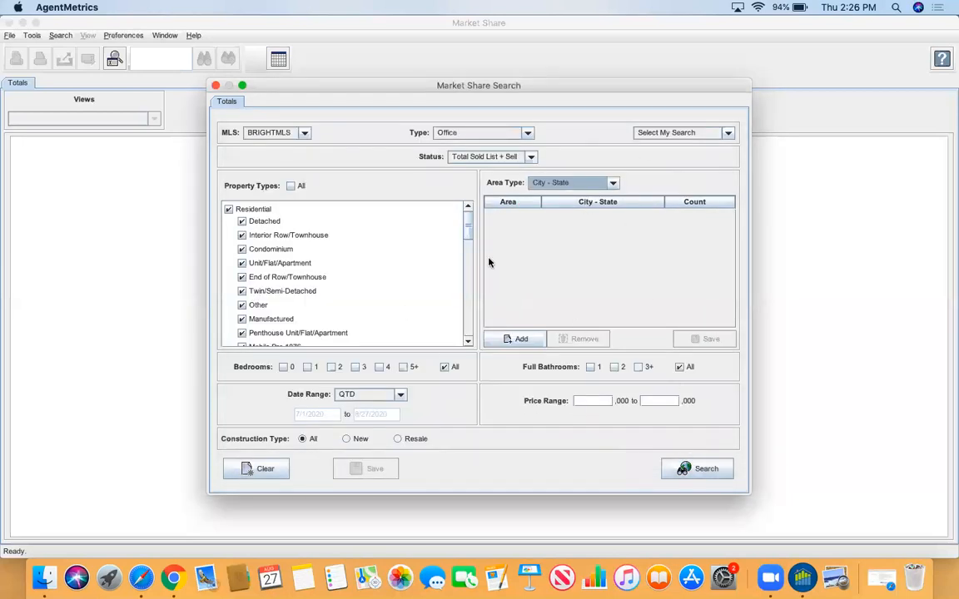
Try MLS Major Areas as the area type, review its township and borough choices, and close the selection without adding any.
click(611, 183)
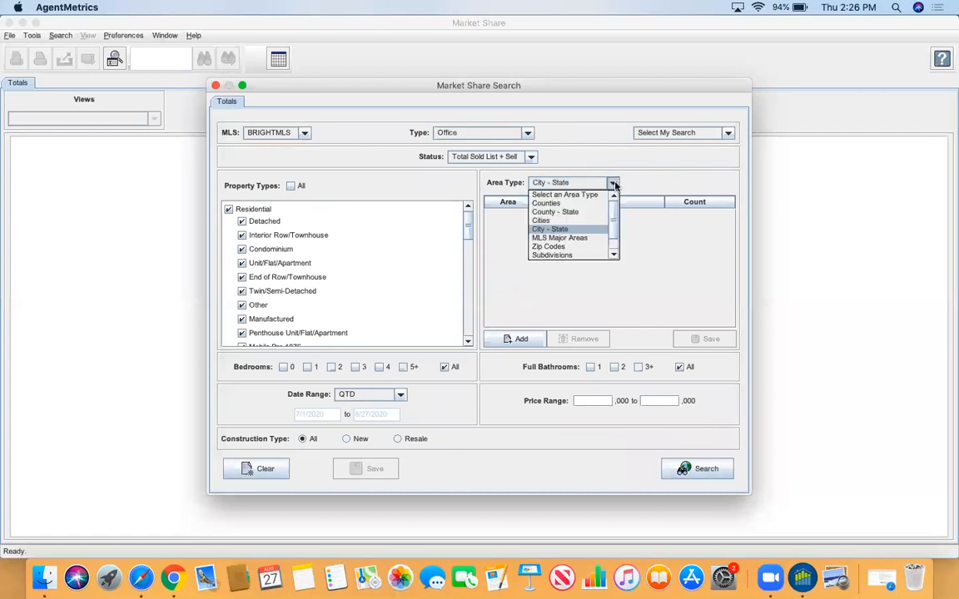
click(564, 239)
scroll(333, 350, down, 8)
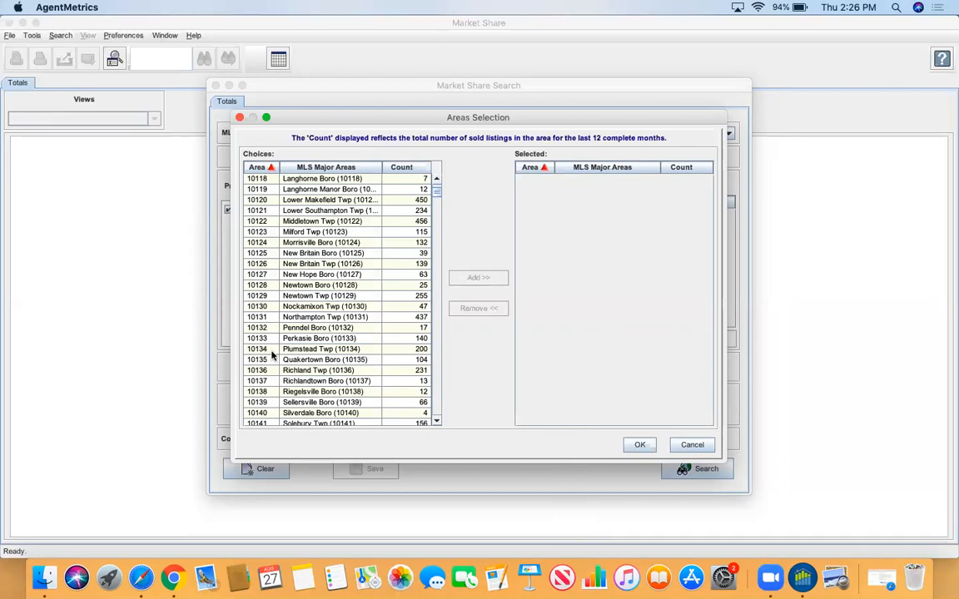
scroll(300, 354, down, 20)
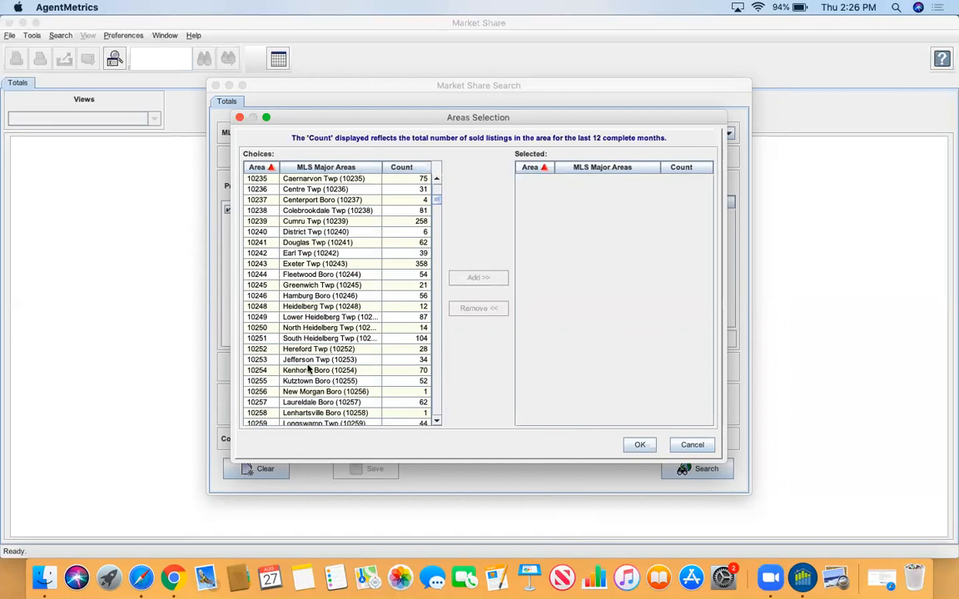
scroll(342, 368, down, 20)
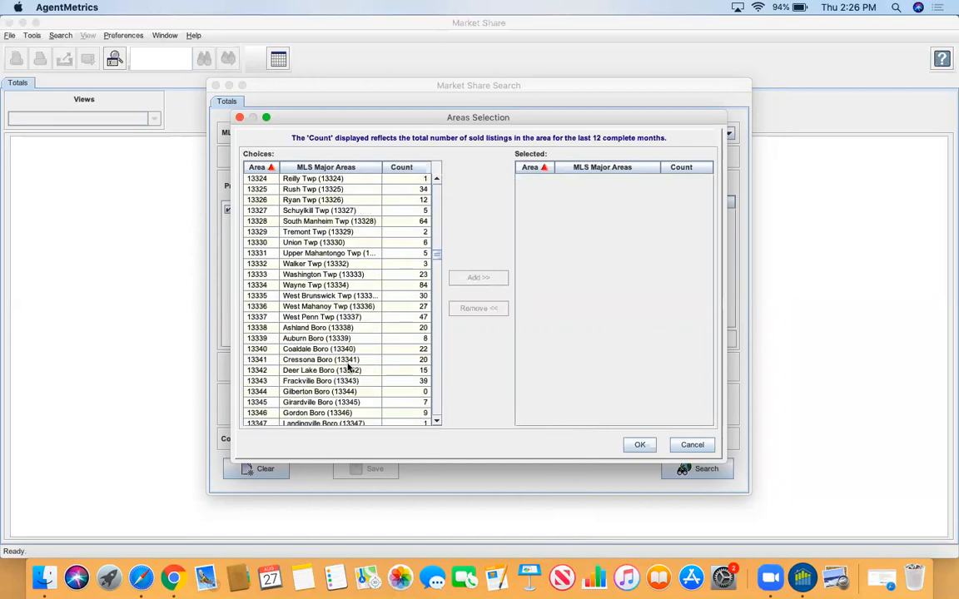
scroll(349, 368, down, 10)
scroll(349, 368, up, 10)
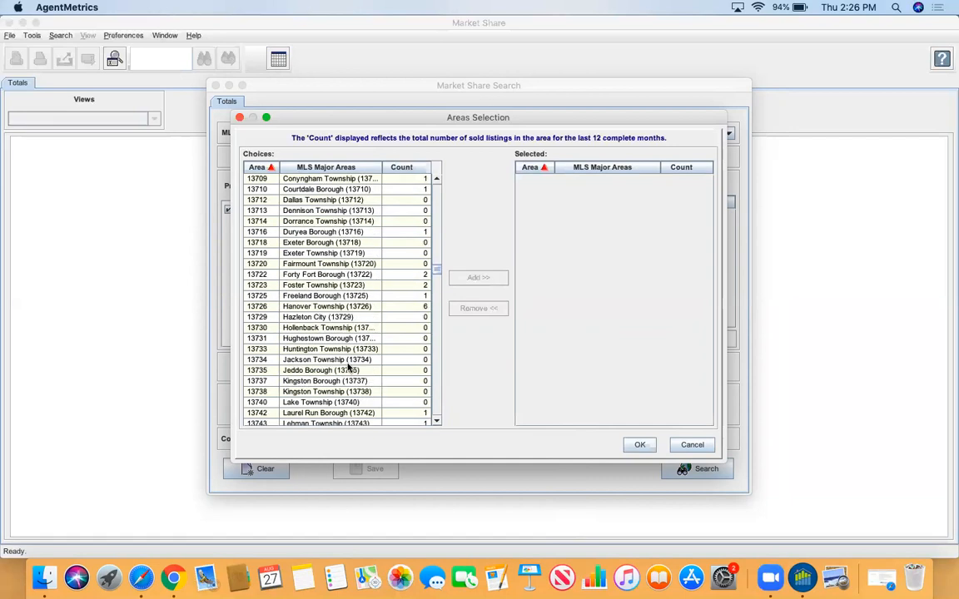
scroll(349, 368, up, 15)
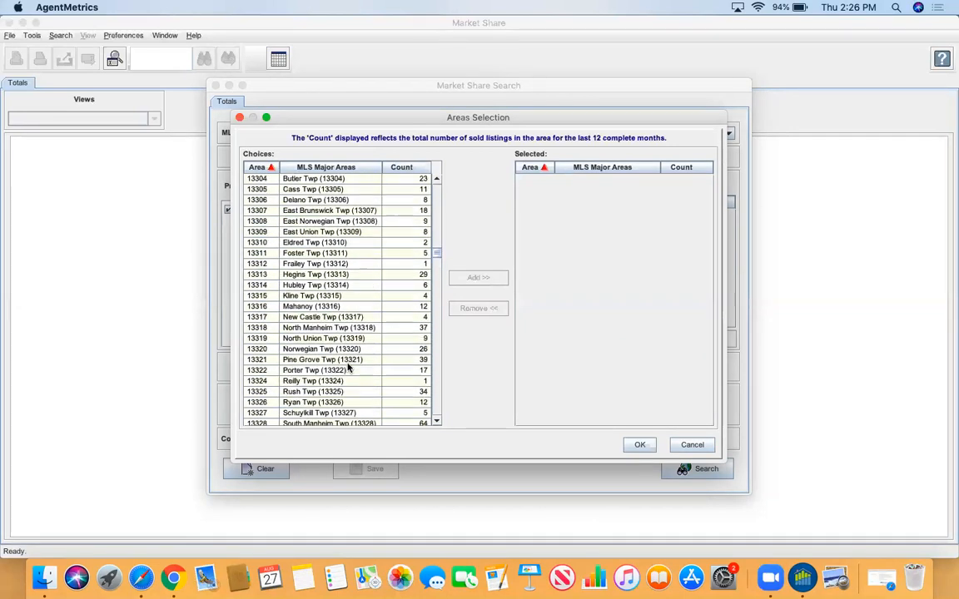
scroll(349, 368, up, 15)
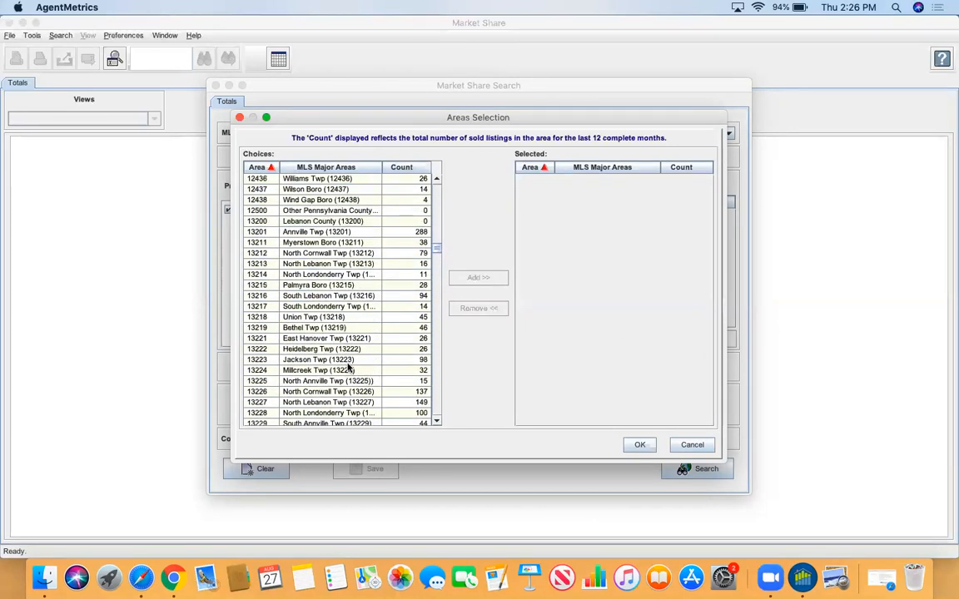
scroll(349, 368, up, 2)
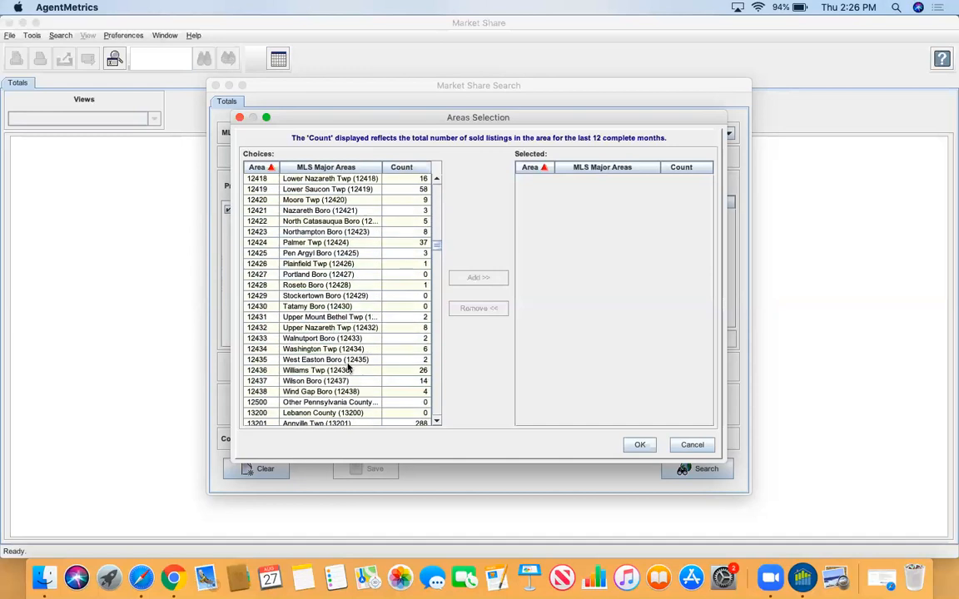
scroll(348, 368, up, 15)
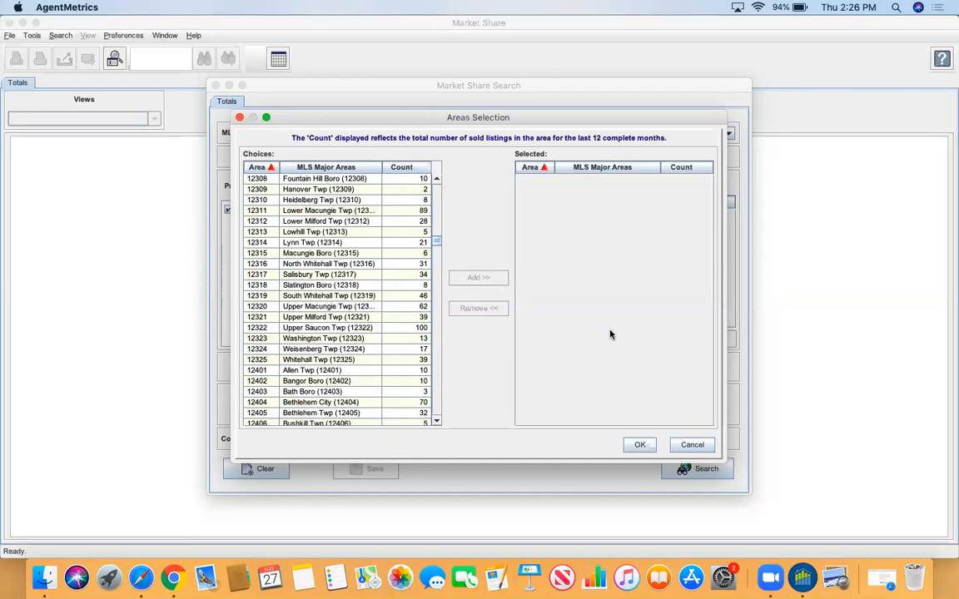
click(639, 445)
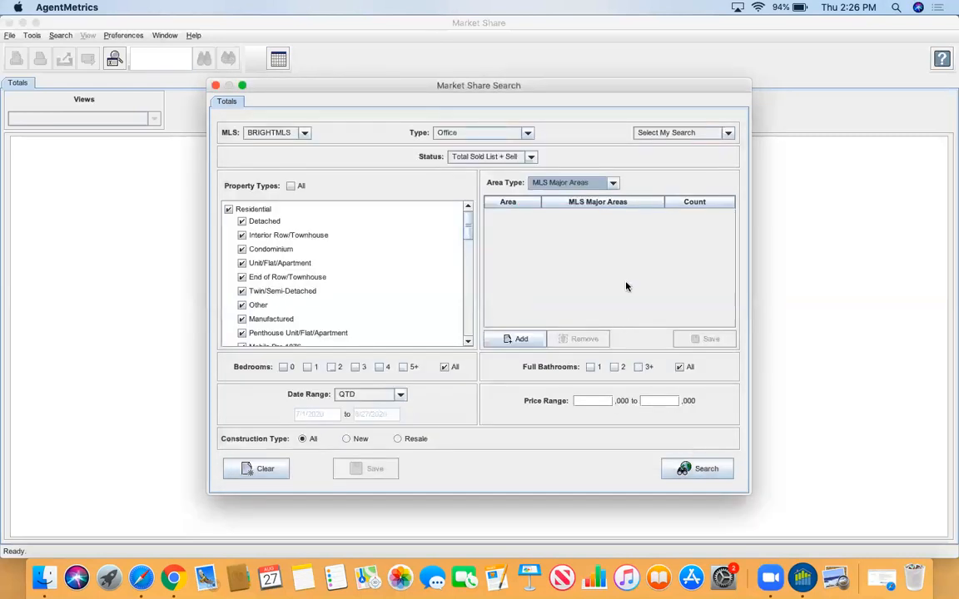
Set the area type to Zip Codes and look over the available zip codes.
click(612, 183)
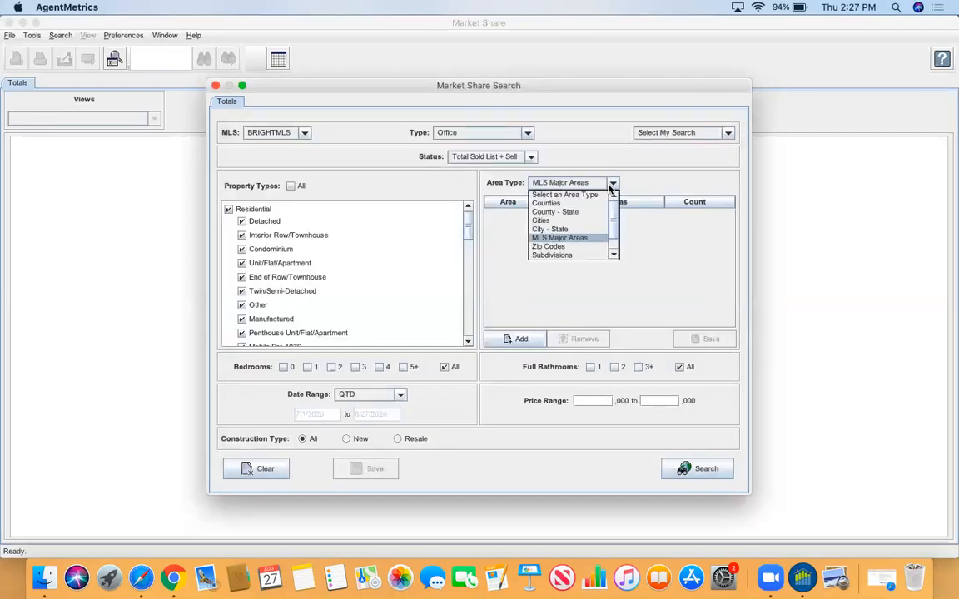
click(540, 248)
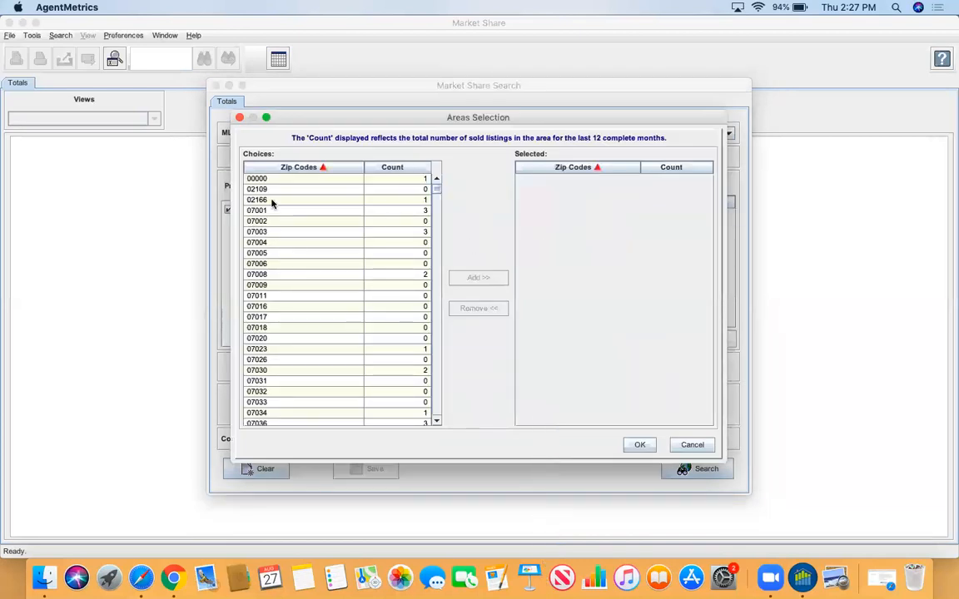
scroll(281, 268, down, 10)
scroll(281, 270, up, 10)
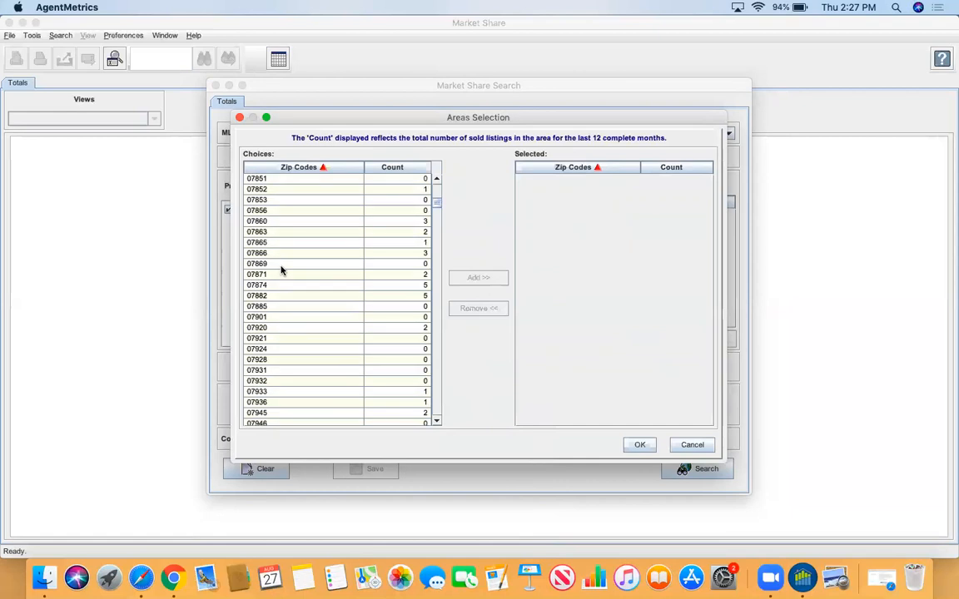
Try adding zip code 08012 to the selected areas from the zip code choices sorted in ascending order.
click(328, 168)
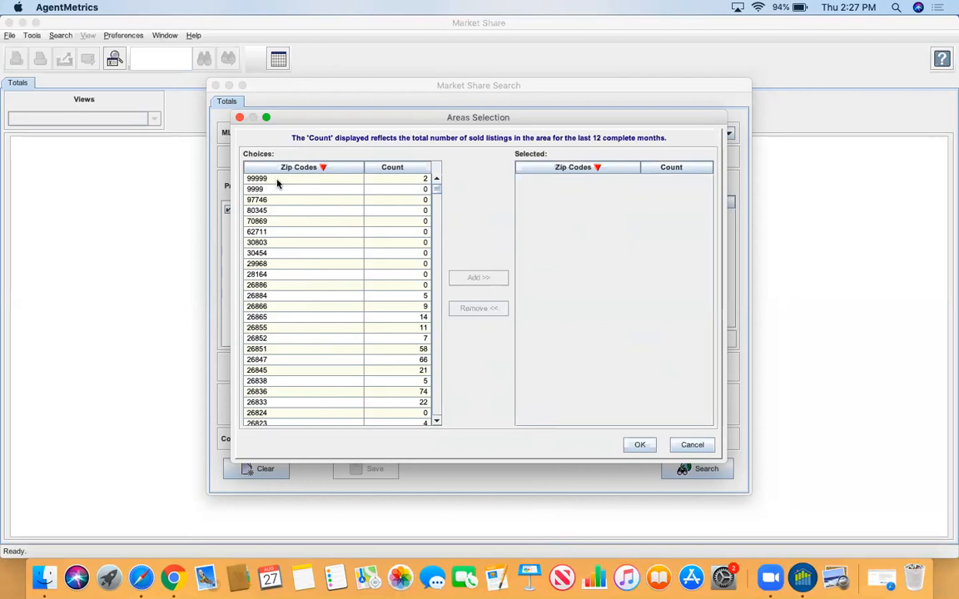
click(316, 167)
scroll(318, 250, down, 5)
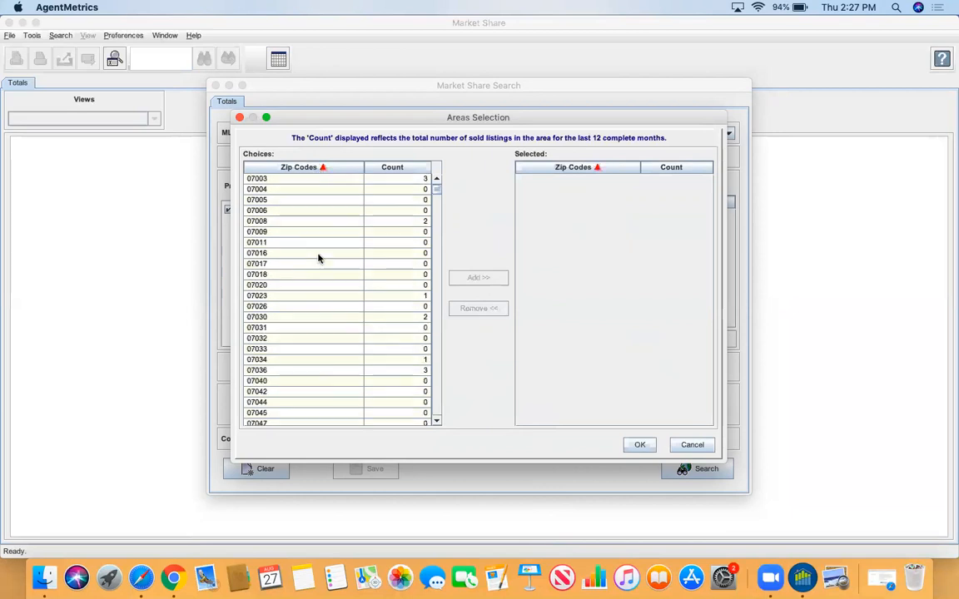
scroll(318, 258, down, 15)
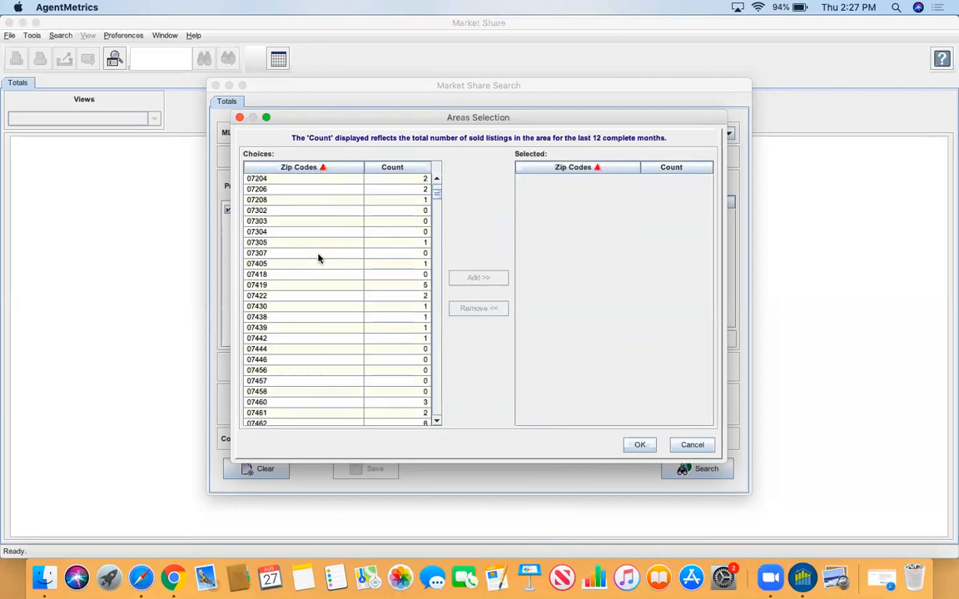
scroll(318, 258, down, 15)
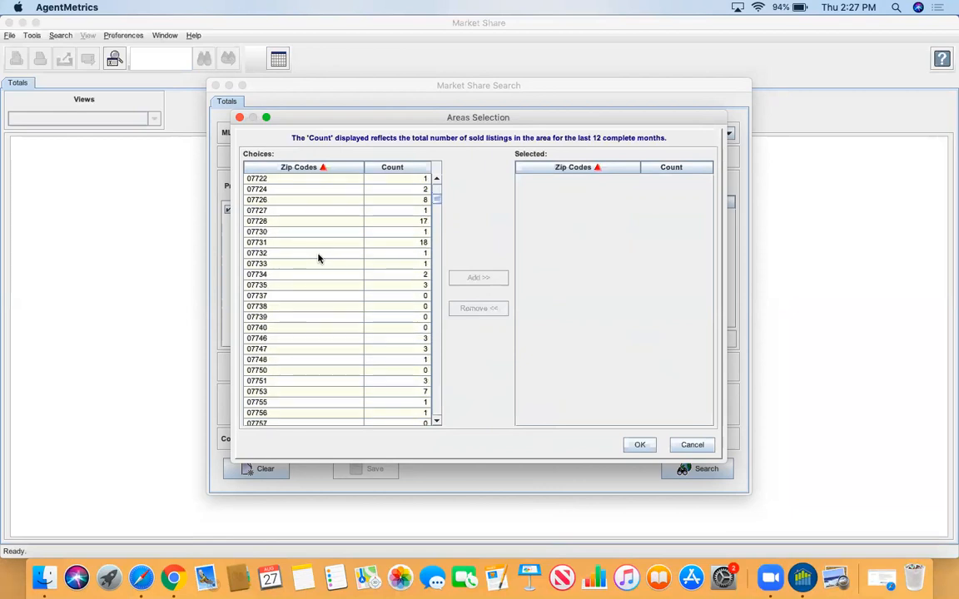
scroll(318, 258, down, 10)
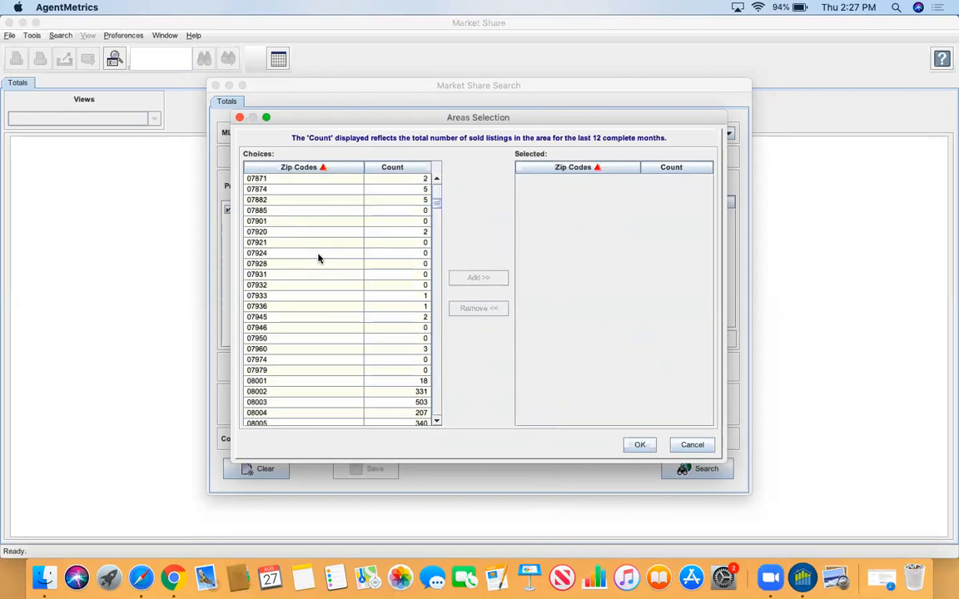
scroll(318, 258, down, 1)
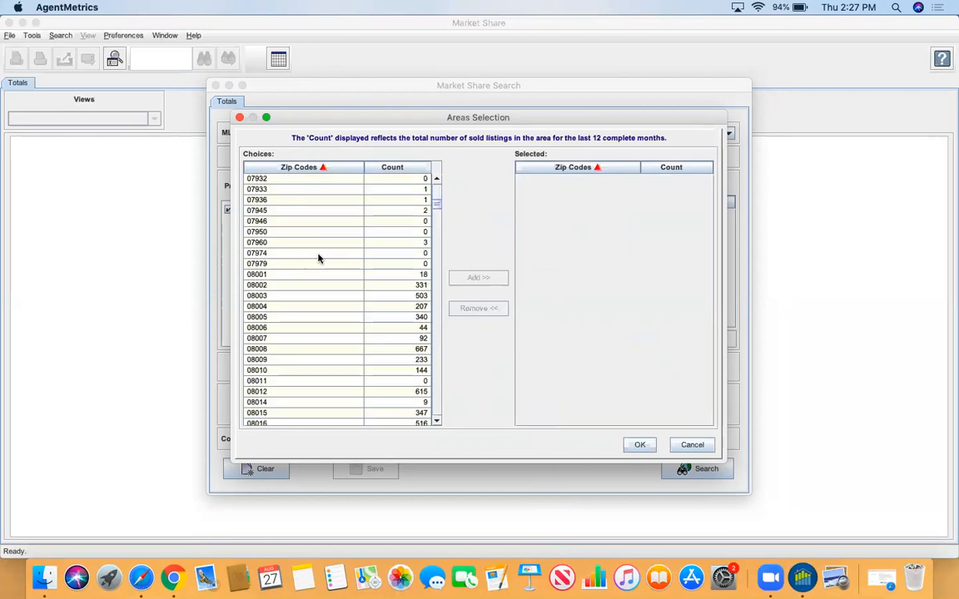
click(274, 392)
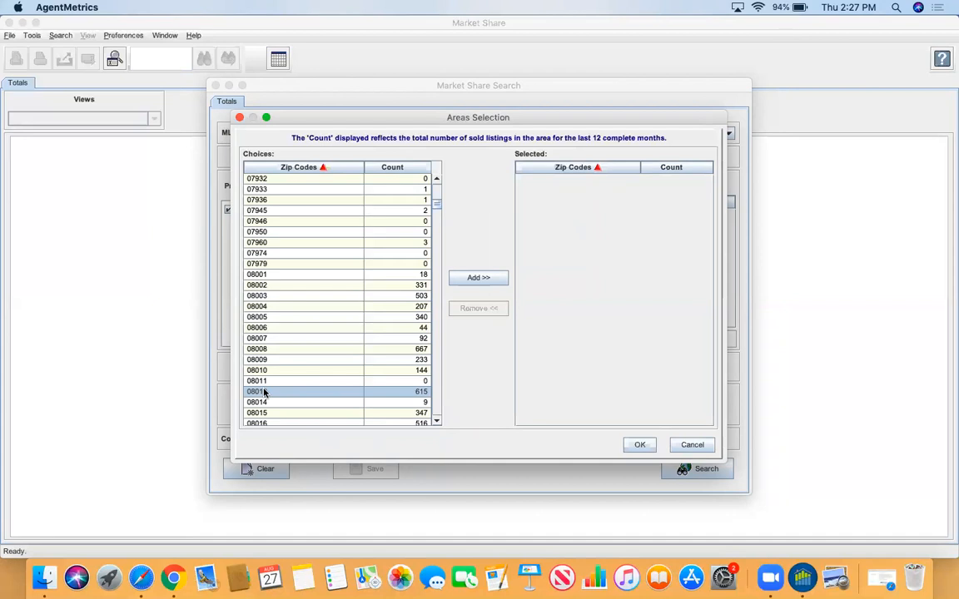
click(473, 279)
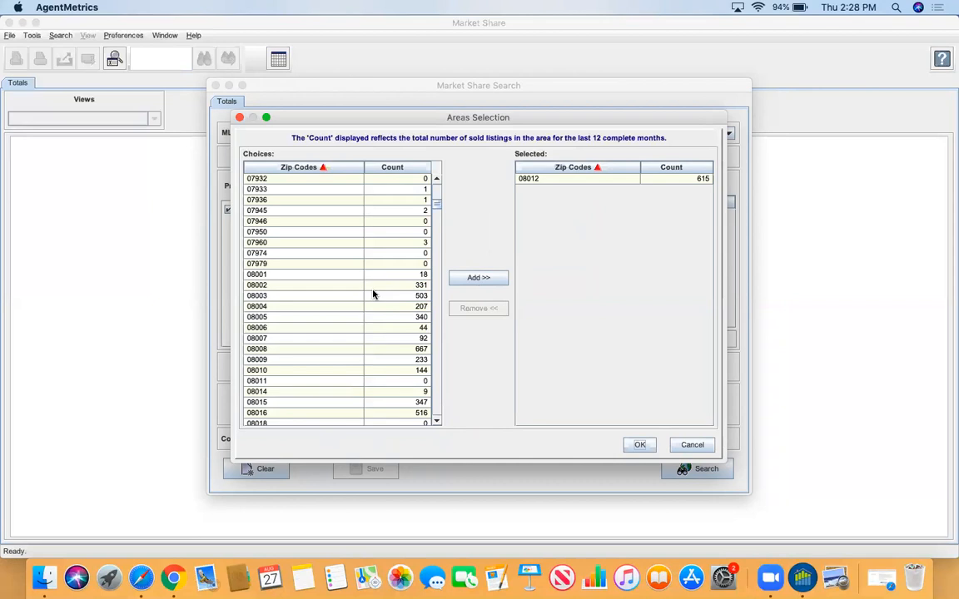
Look through the other zip code choices and their sold-listing counts, and cancel the area selection.
scroll(366, 300, down, 5)
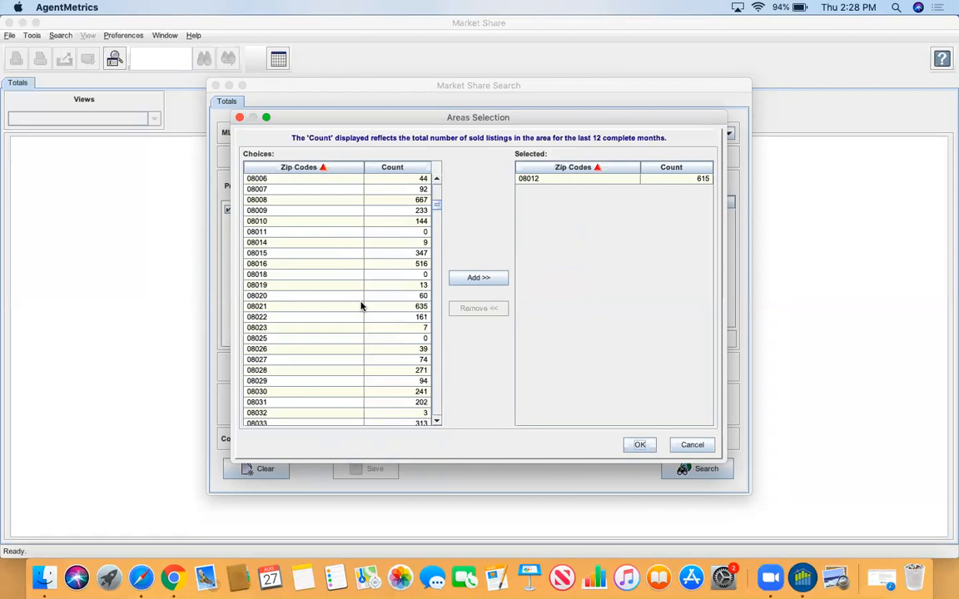
scroll(361, 306, down, 1)
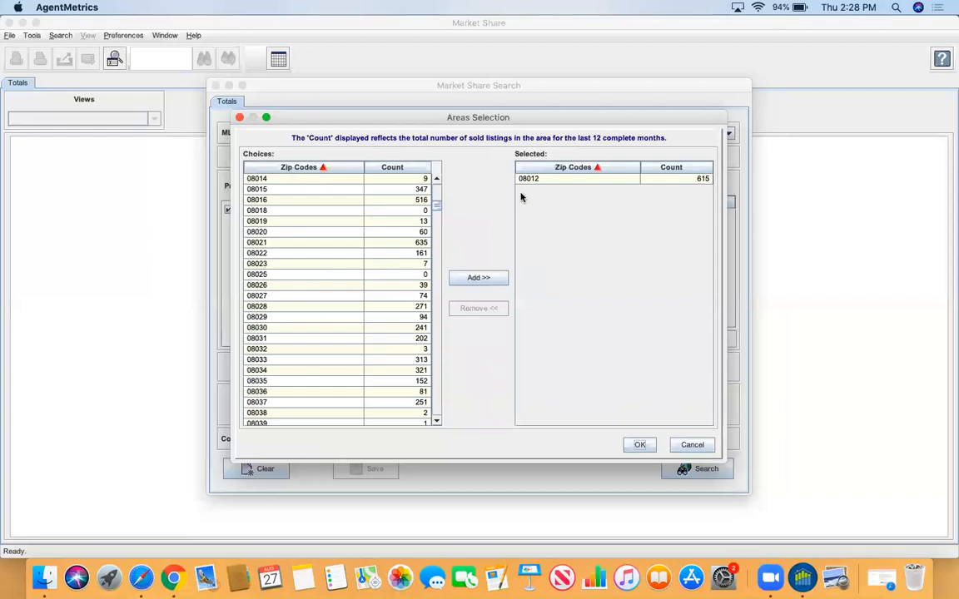
scroll(349, 258, up, 10)
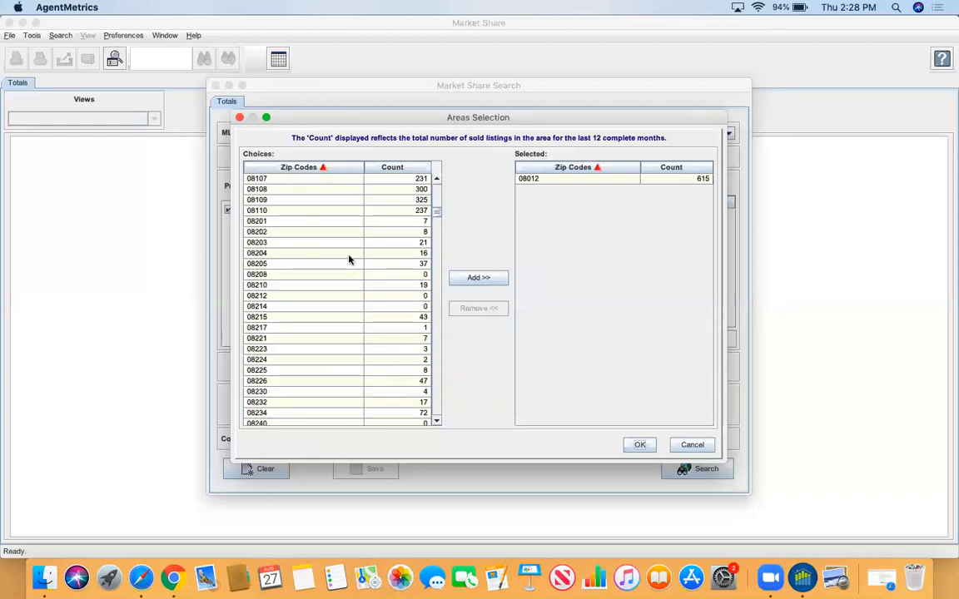
scroll(349, 258, up, 10)
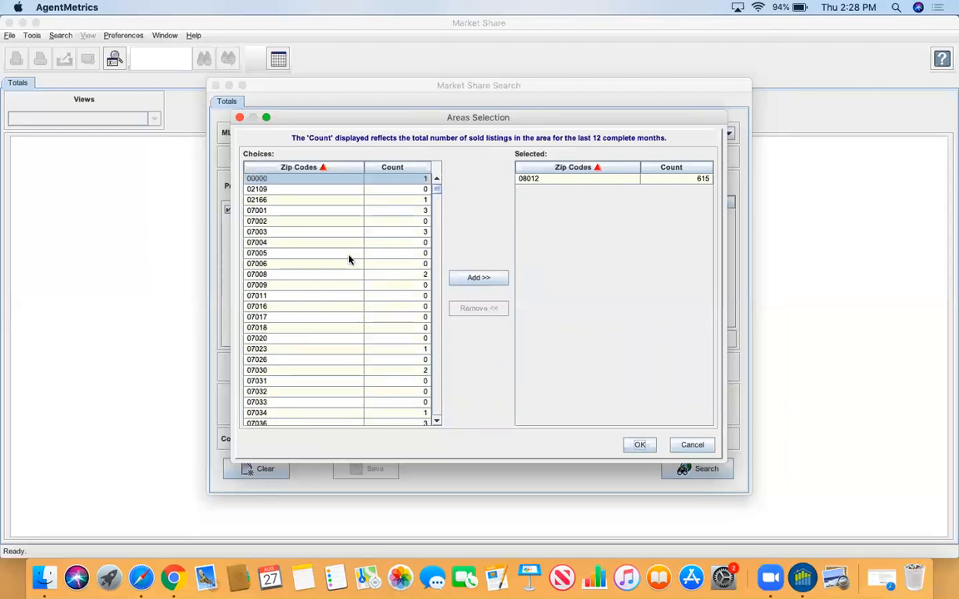
scroll(349, 259, down, 10)
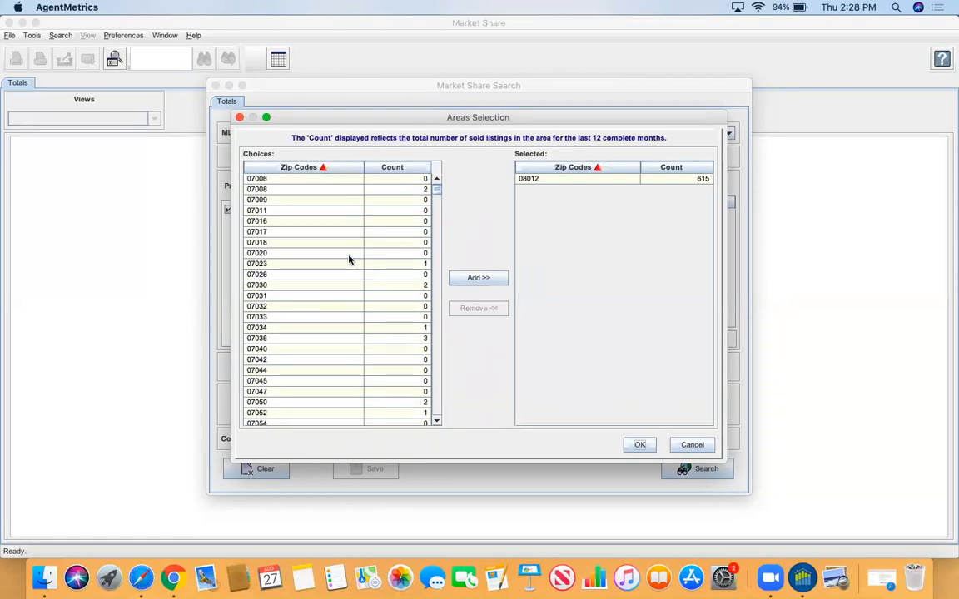
scroll(349, 260, down, 10)
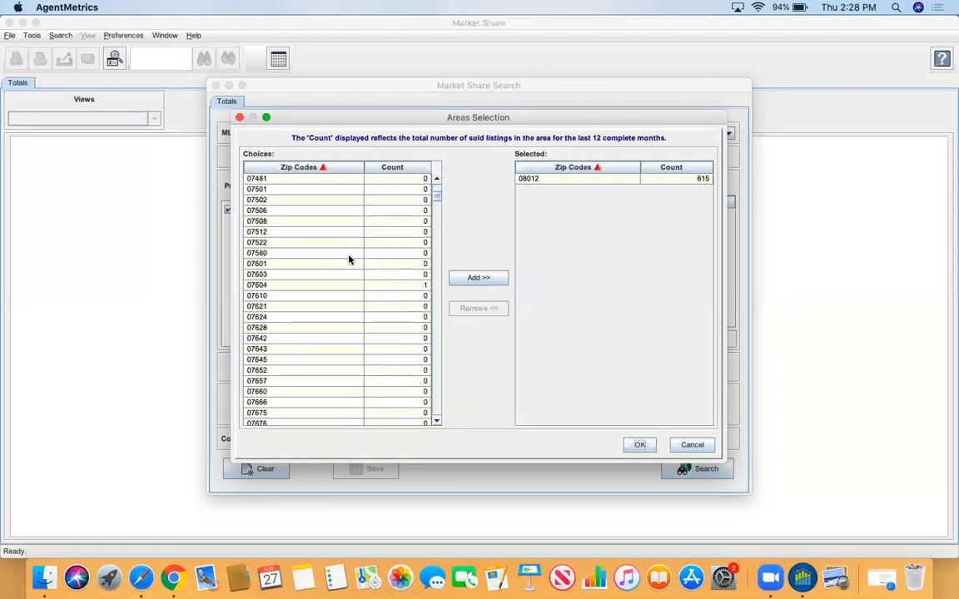
scroll(349, 260, down, 1)
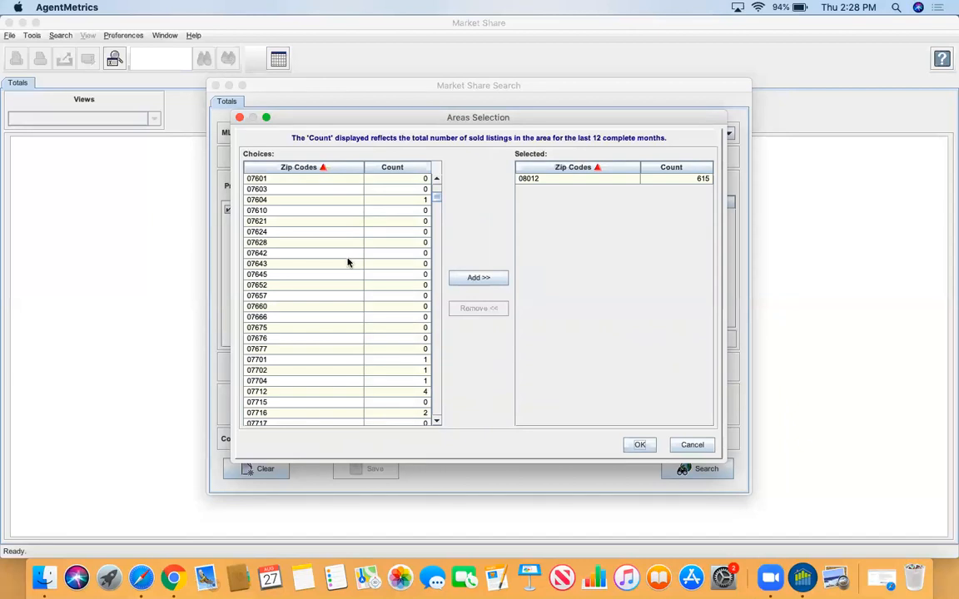
scroll(349, 263, down, 8)
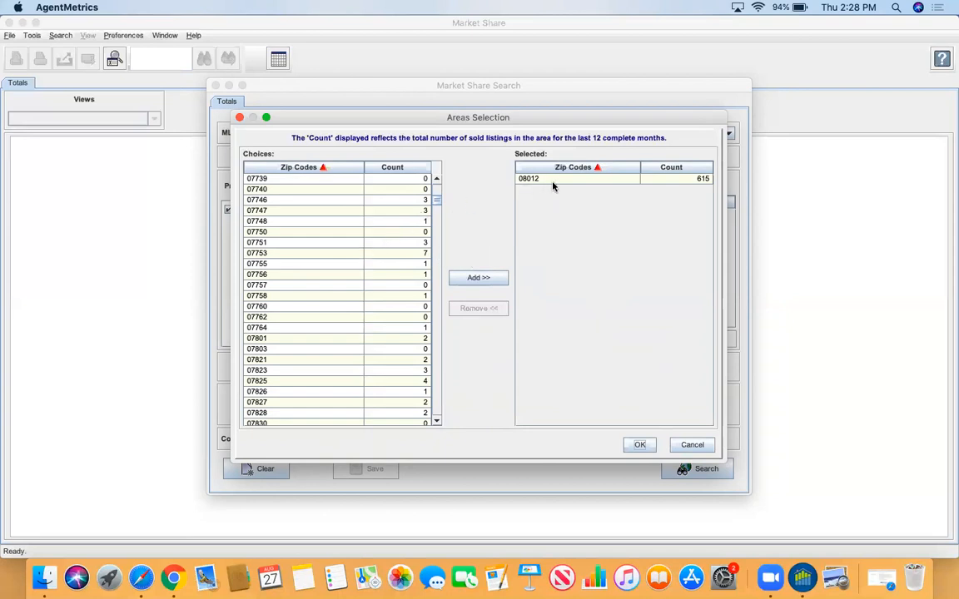
click(692, 445)
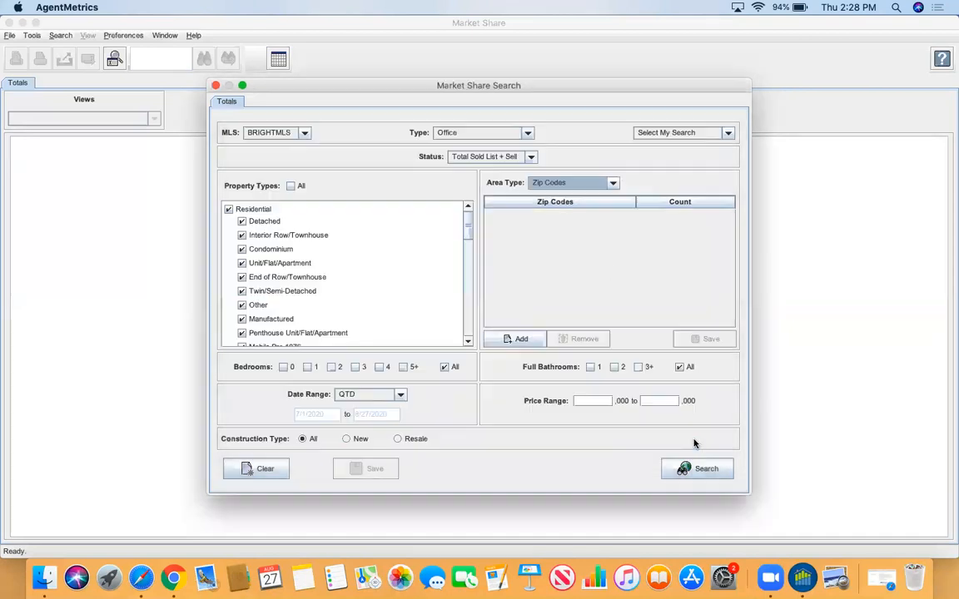
Choose Zip Codes as the area type again and add 08012 as the search area.
click(613, 183)
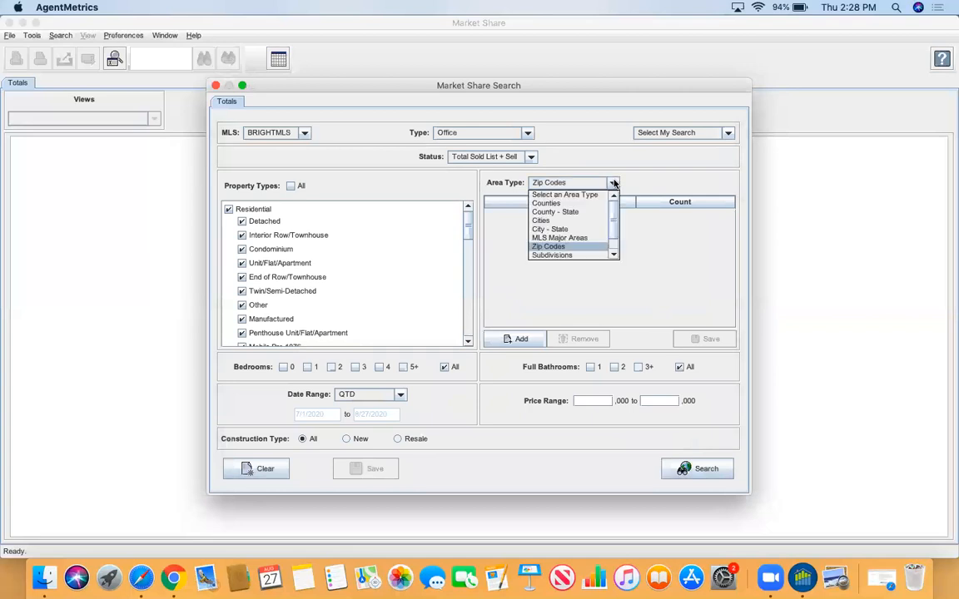
click(549, 246)
scroll(288, 316, down, 15)
scroll(287, 316, down, 8)
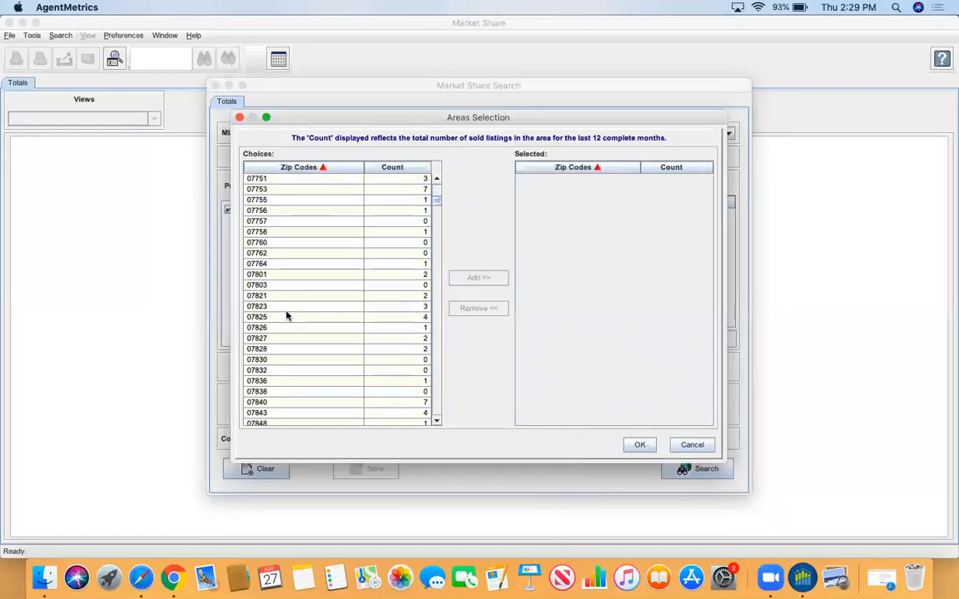
scroll(286, 316, up, 15)
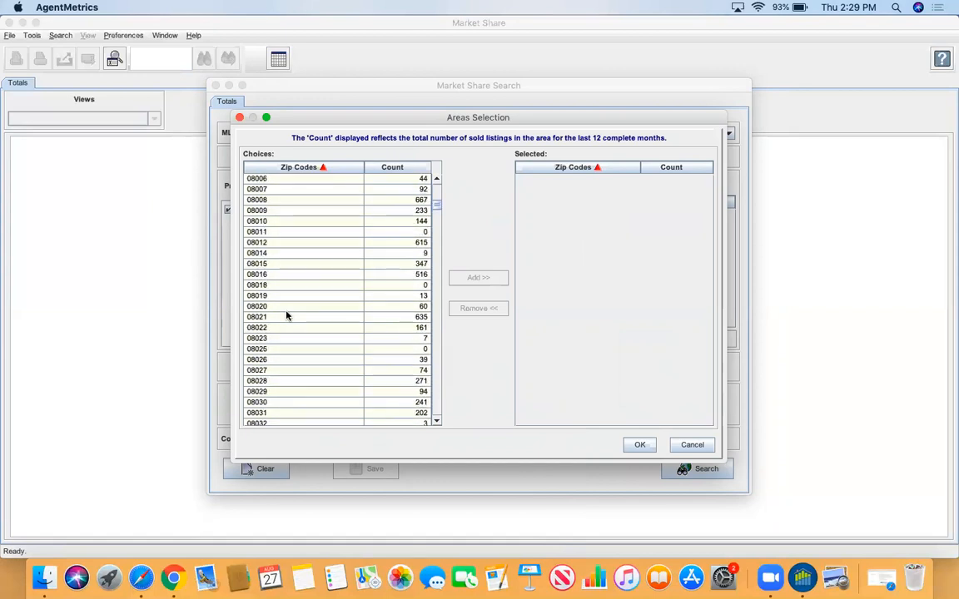
click(268, 243)
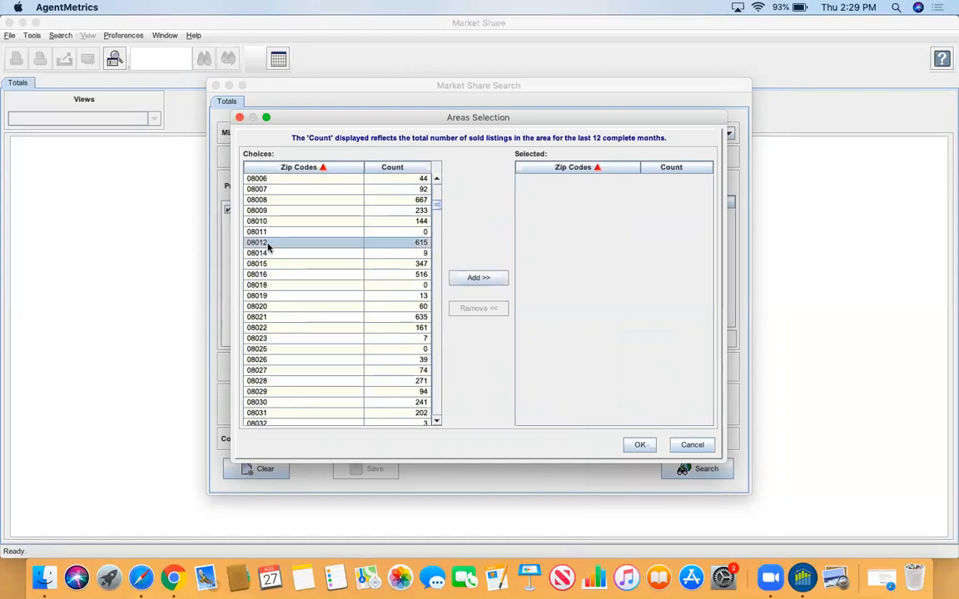
click(474, 279)
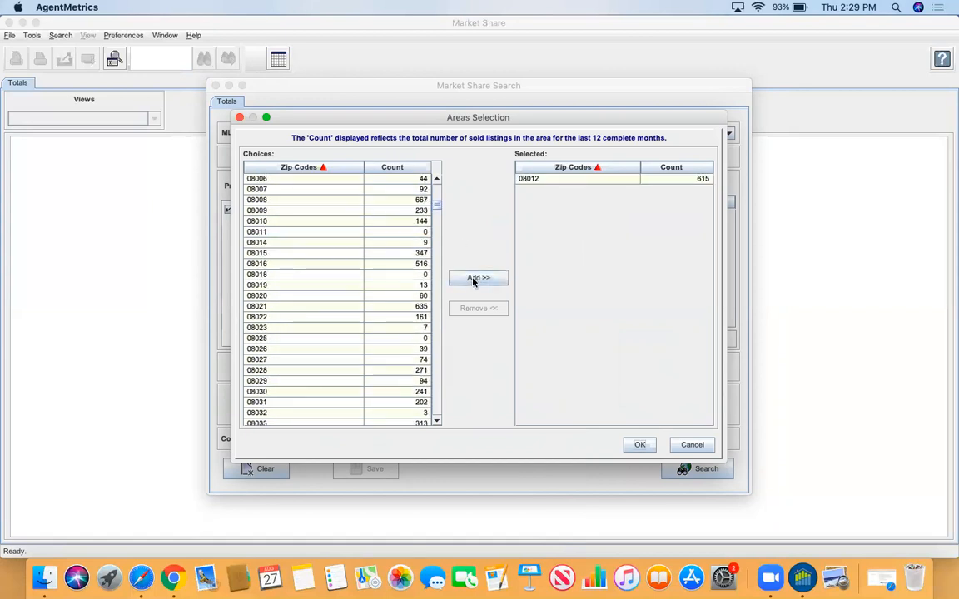
click(639, 446)
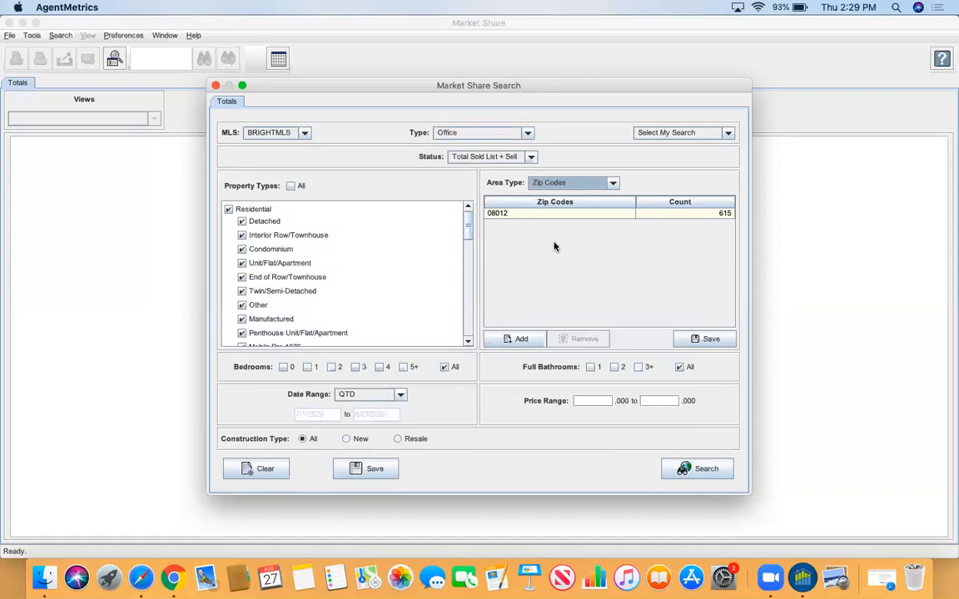
Save the 08012 zip code selection as an area group named Washington Twp.
click(535, 216)
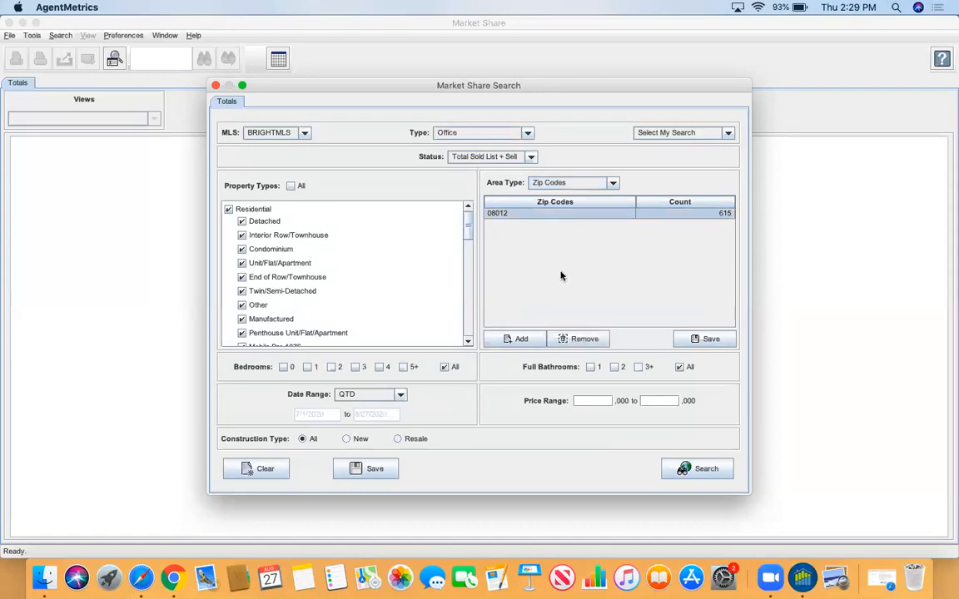
click(709, 341)
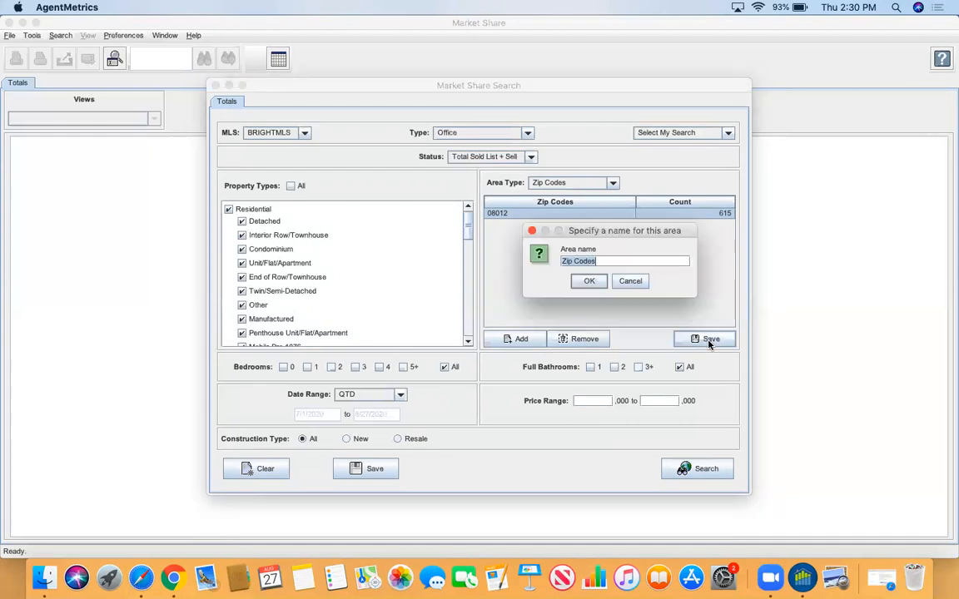
text(Washington Twp)
click(588, 282)
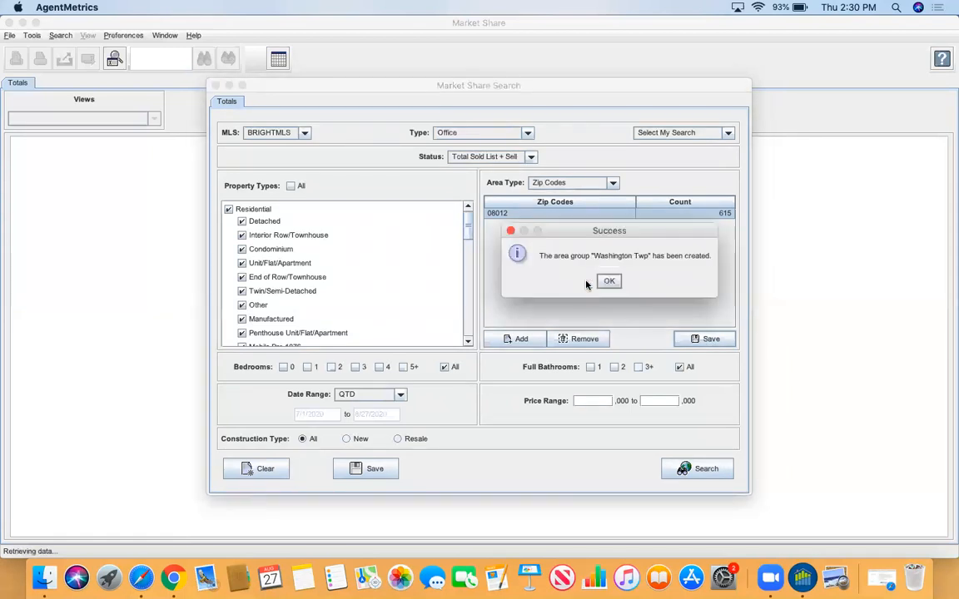
click(606, 282)
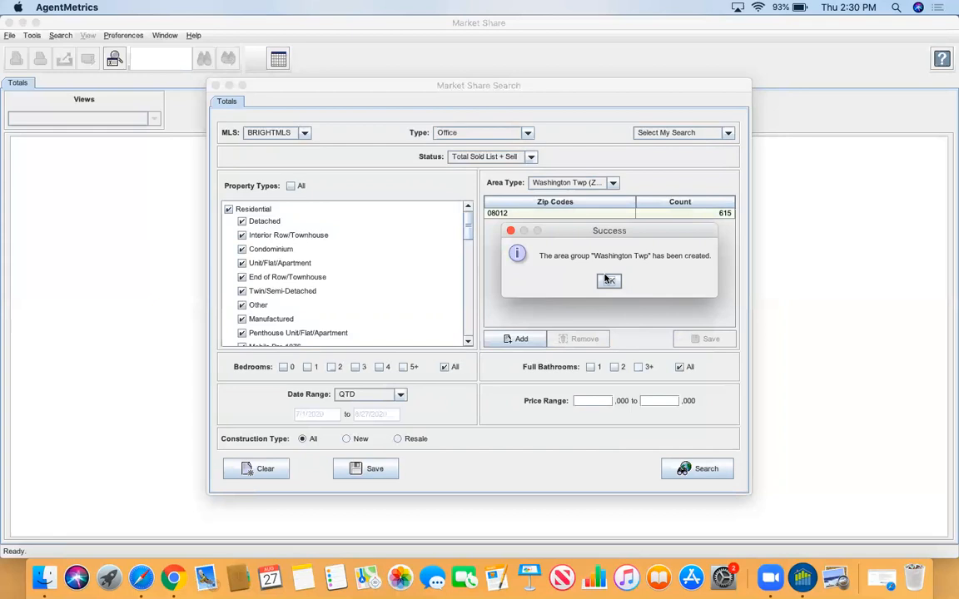
Check that the saved Washington Twp group is offered as an area type, and run the Market Share search with it.
click(611, 183)
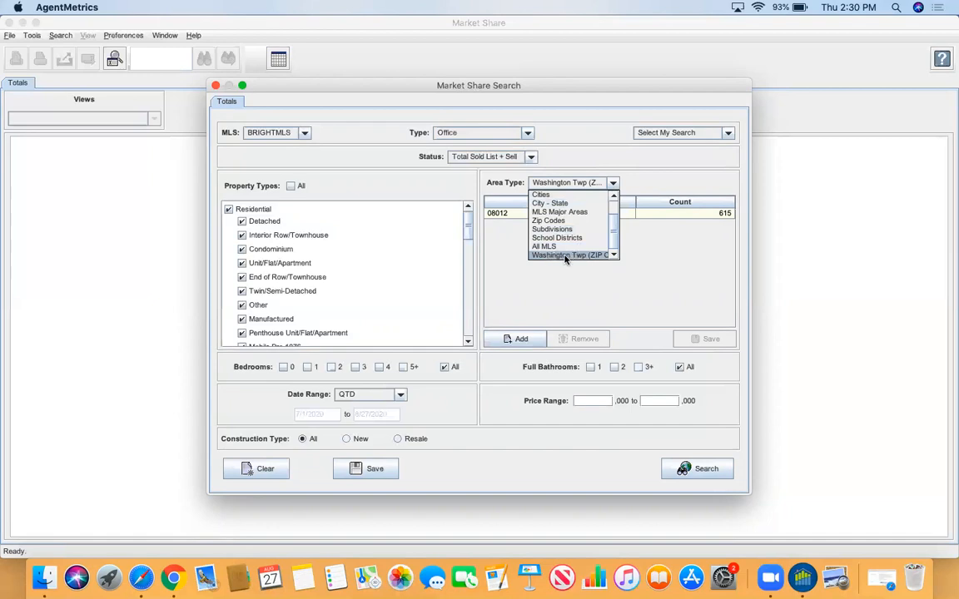
click(612, 182)
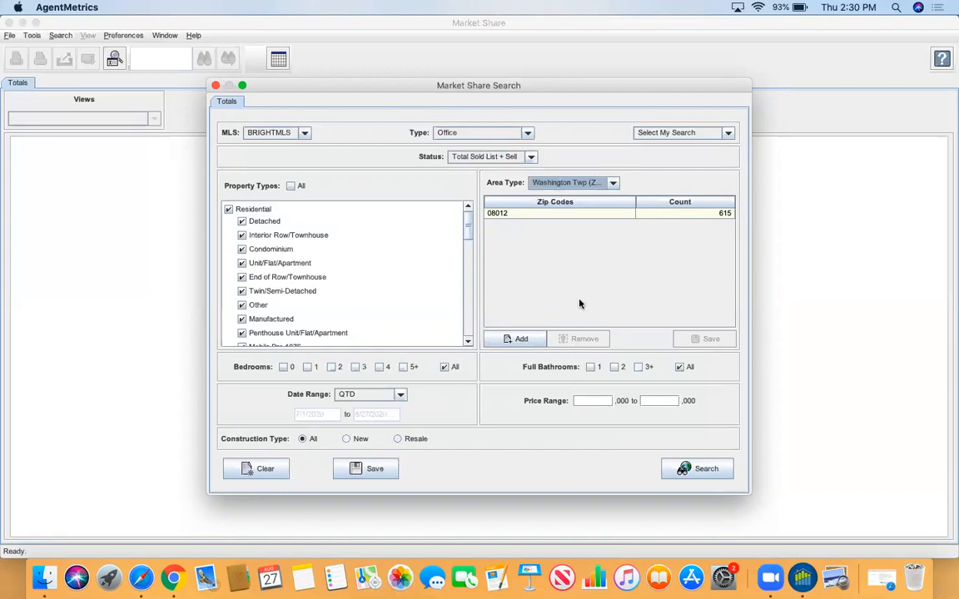
click(696, 471)
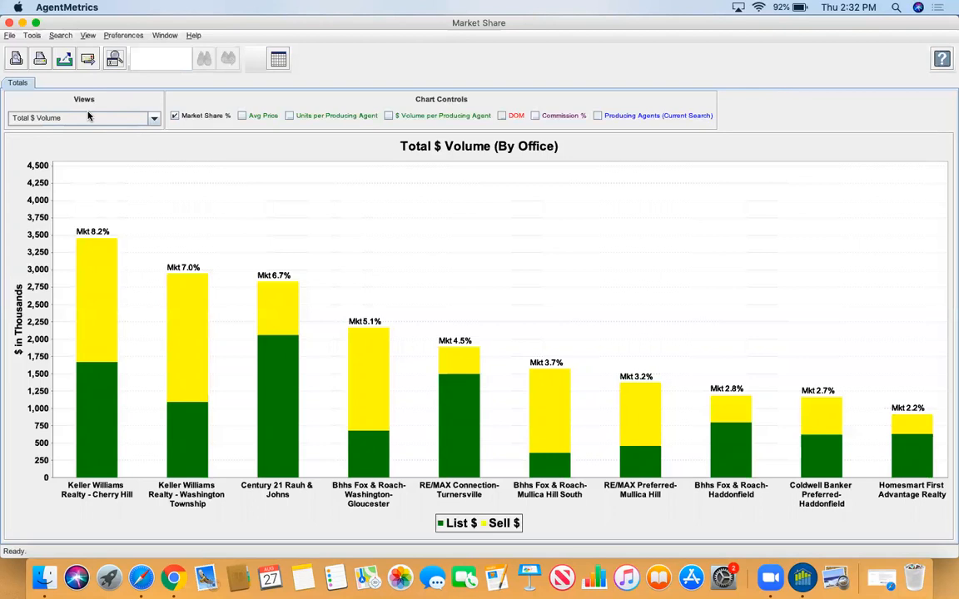
View the office chart by Total # Units, List $ Volume and List # Units in turn.
click(154, 119)
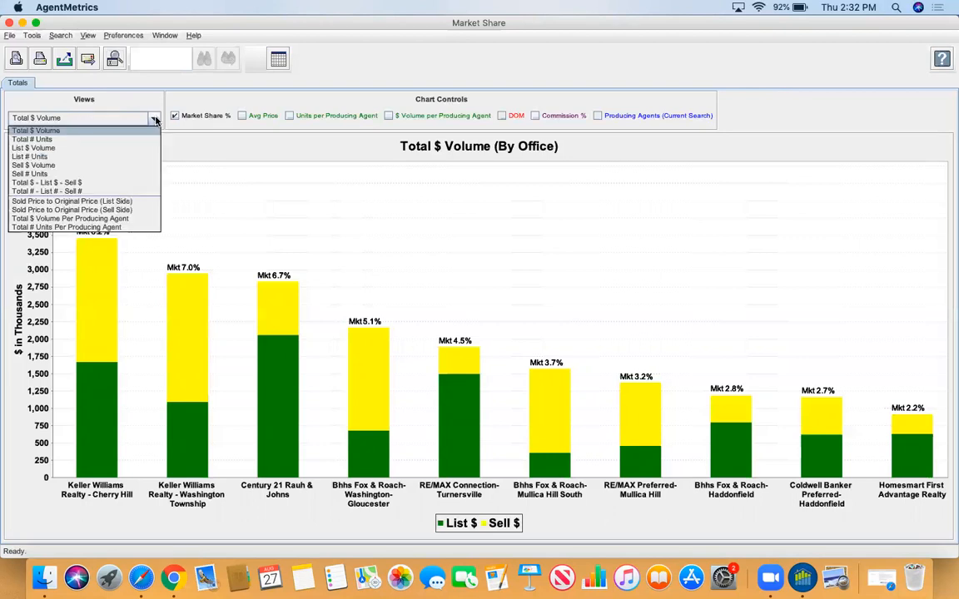
click(33, 139)
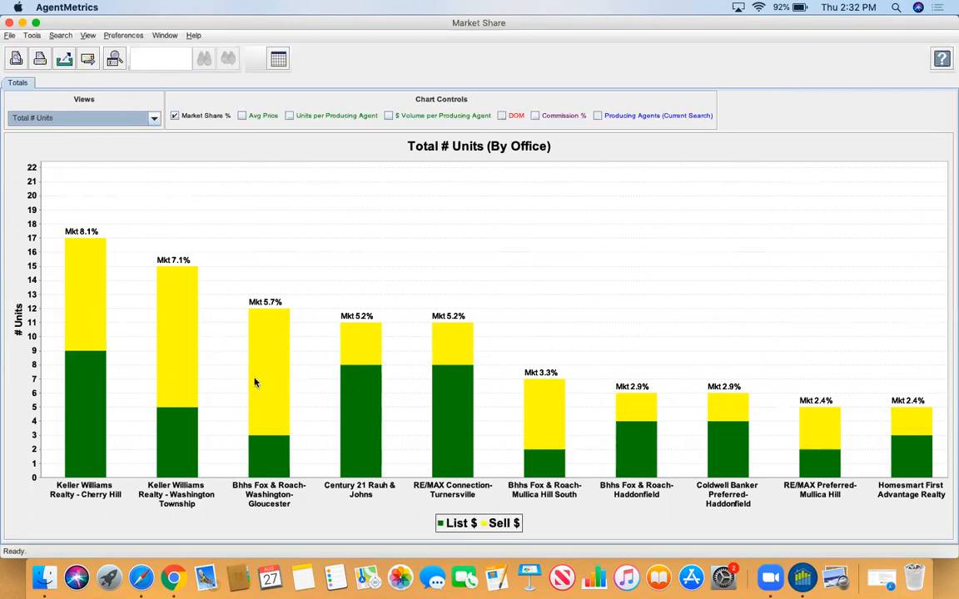
click(153, 121)
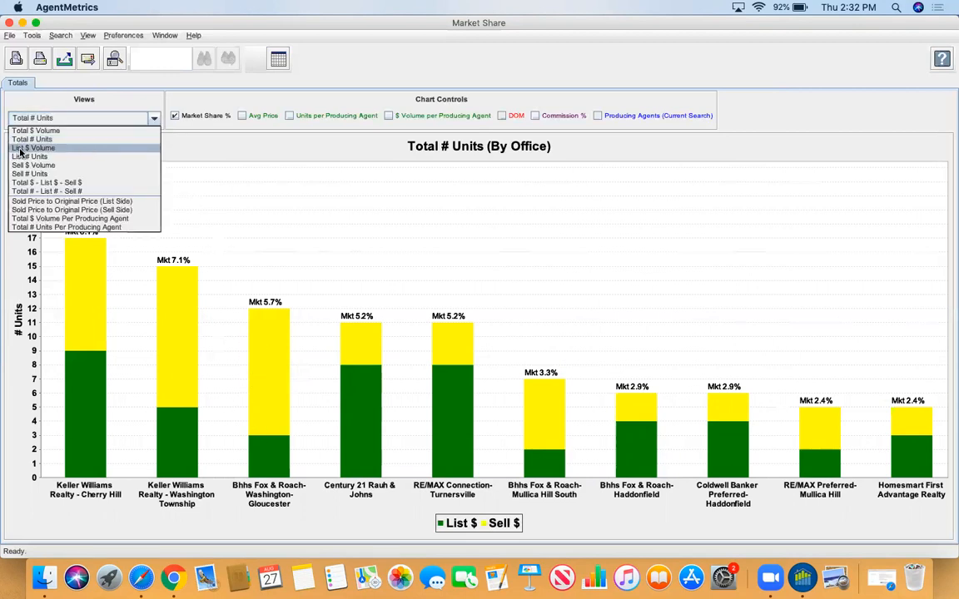
click(49, 149)
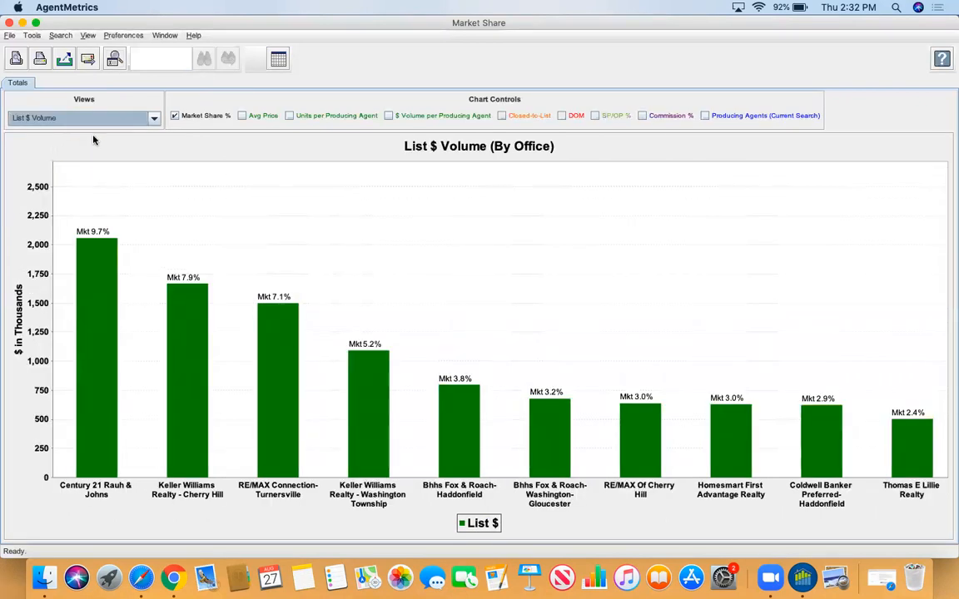
click(154, 120)
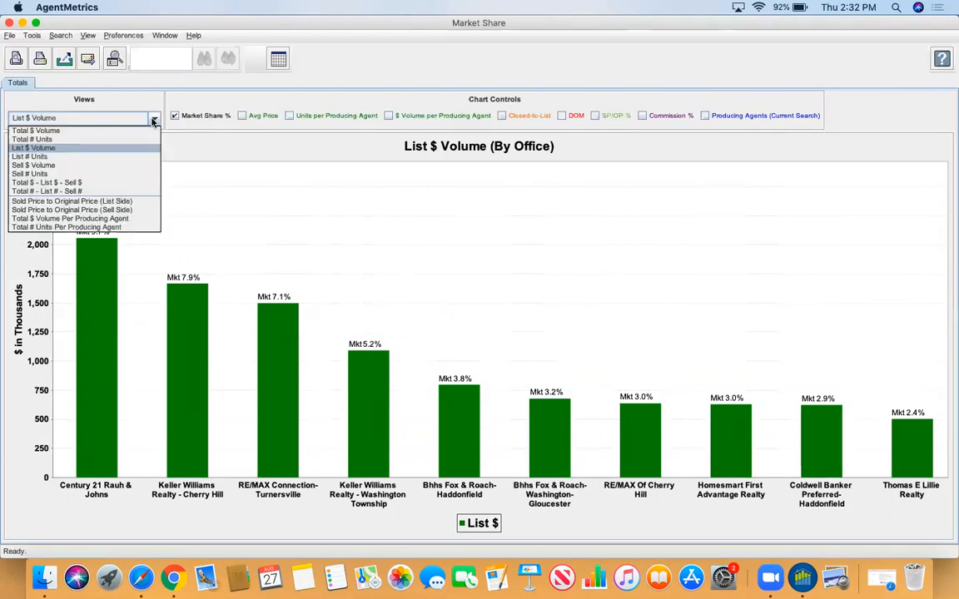
click(123, 157)
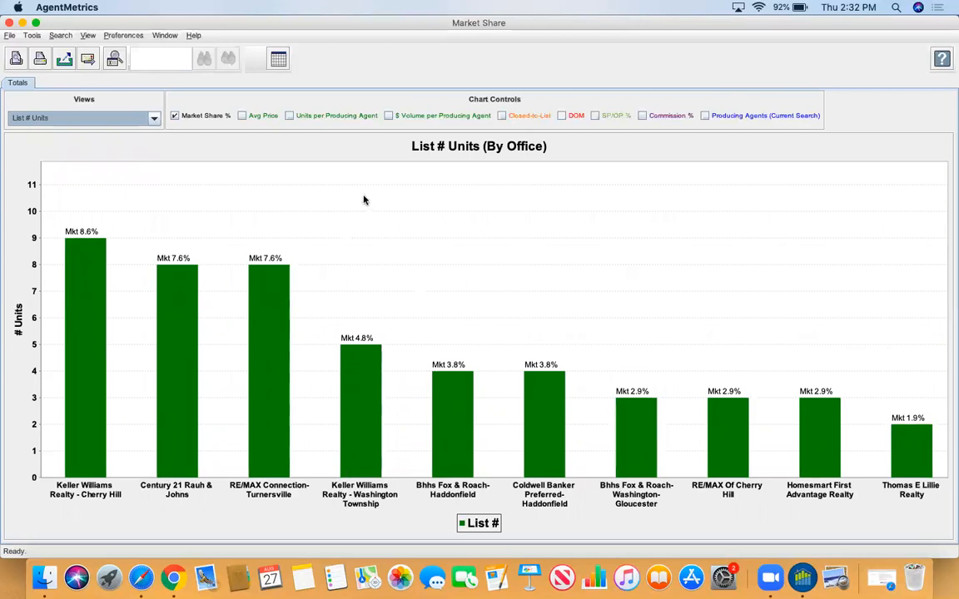
View the office chart by Sell $ Volume and by Sell # Units.
click(155, 119)
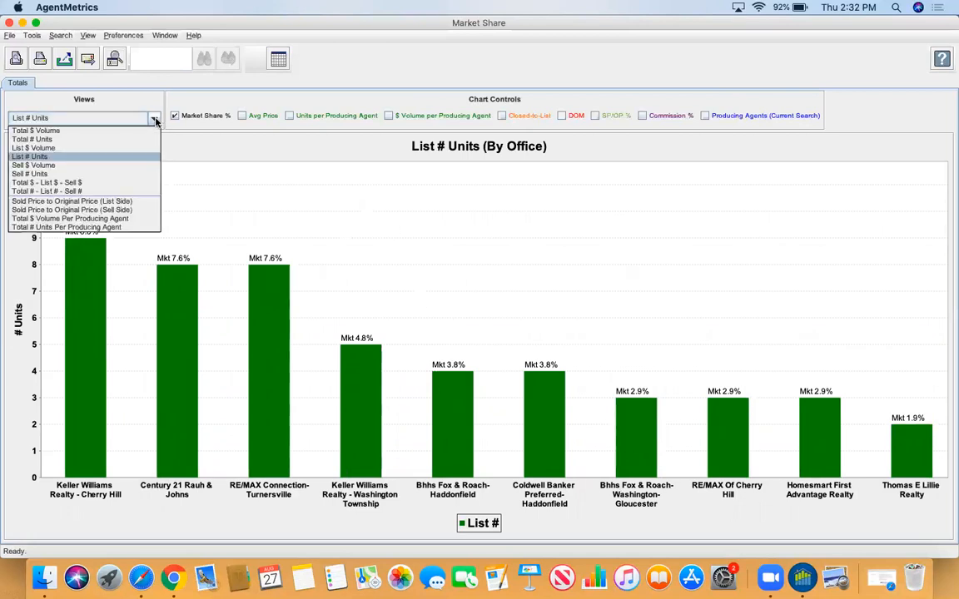
click(115, 166)
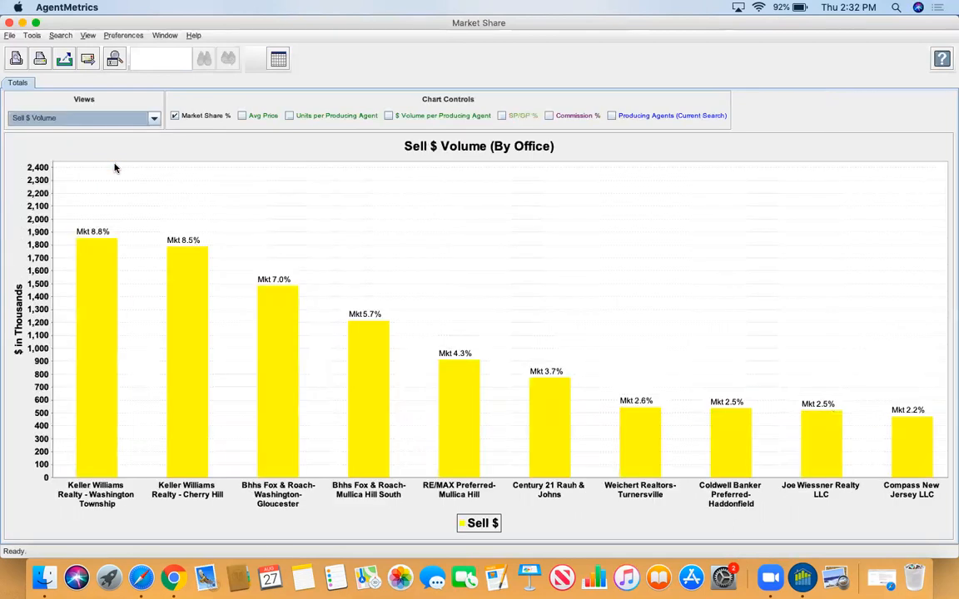
click(136, 116)
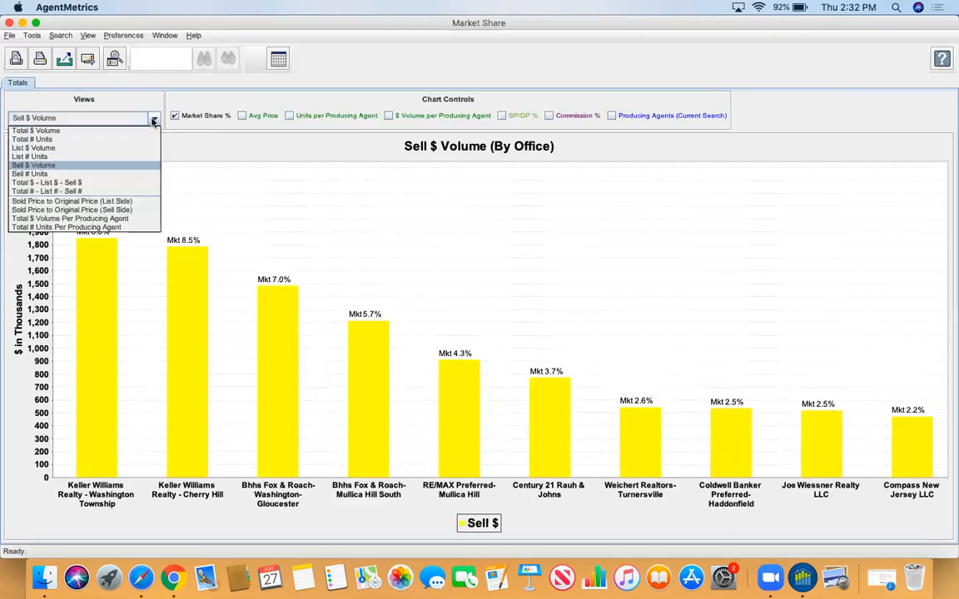
click(125, 174)
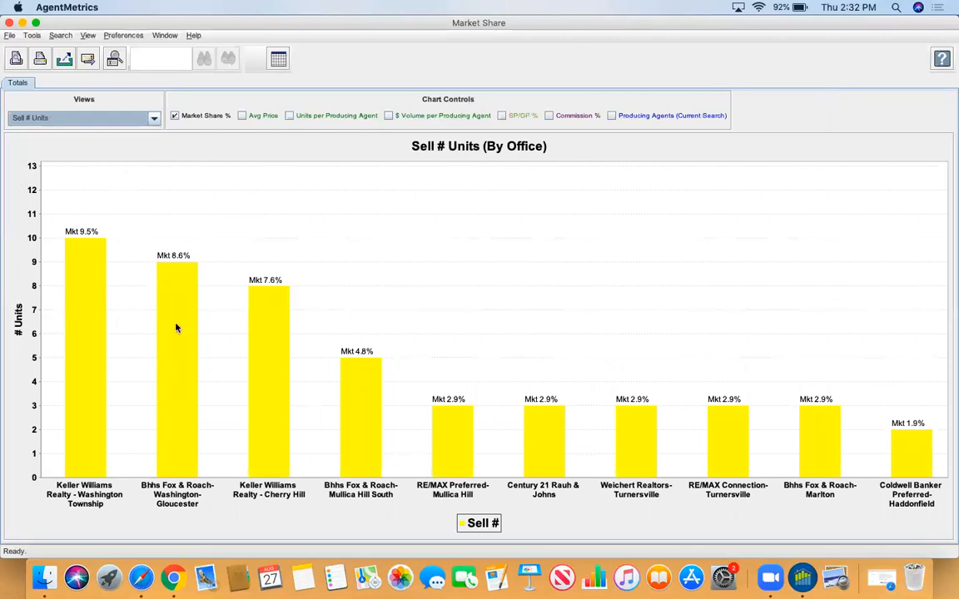
Compare offices in the Total $ - List $ - Sell $ and Total # - List # - Sell # views, and return to Total $ Volume.
click(147, 114)
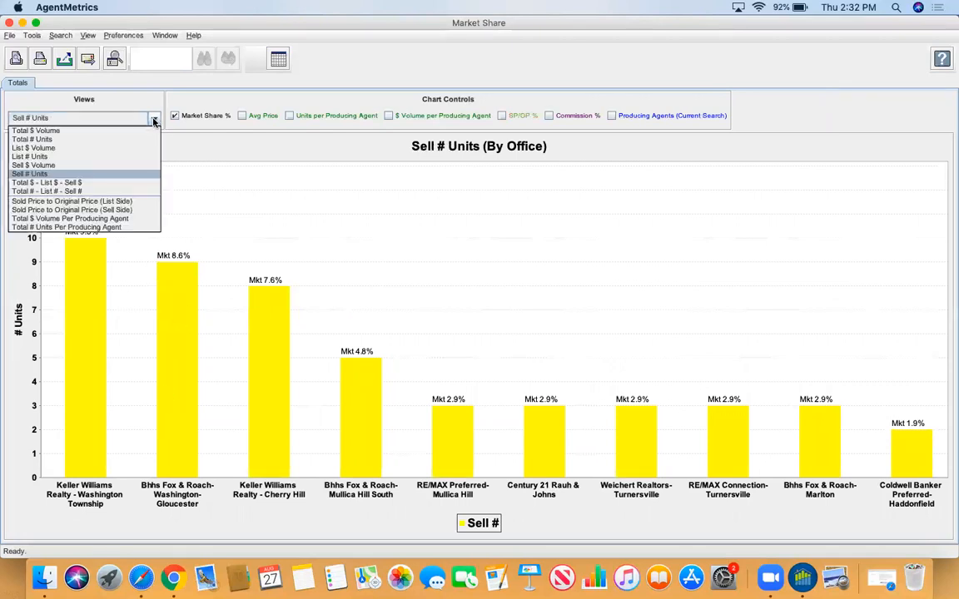
click(118, 183)
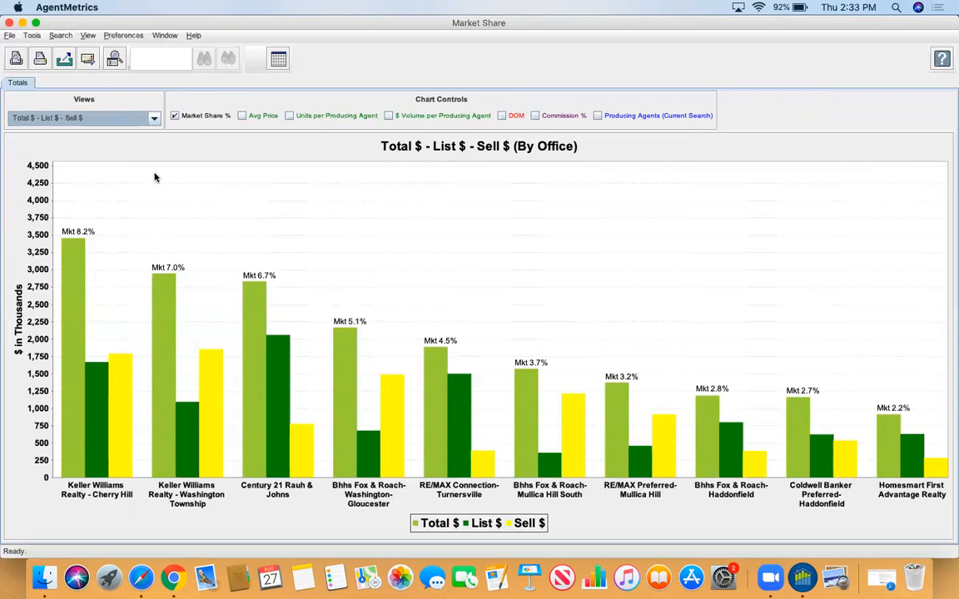
click(154, 119)
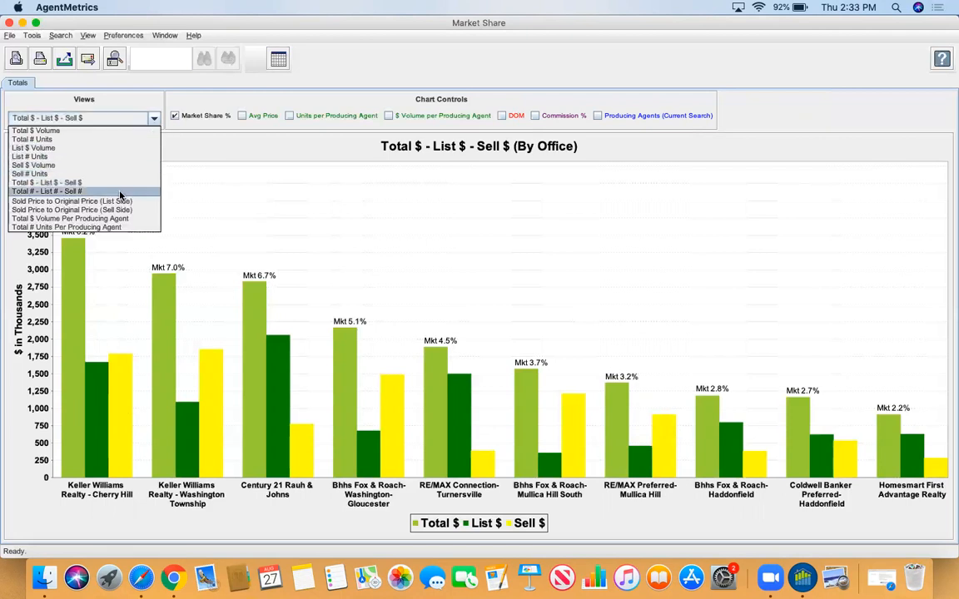
click(39, 193)
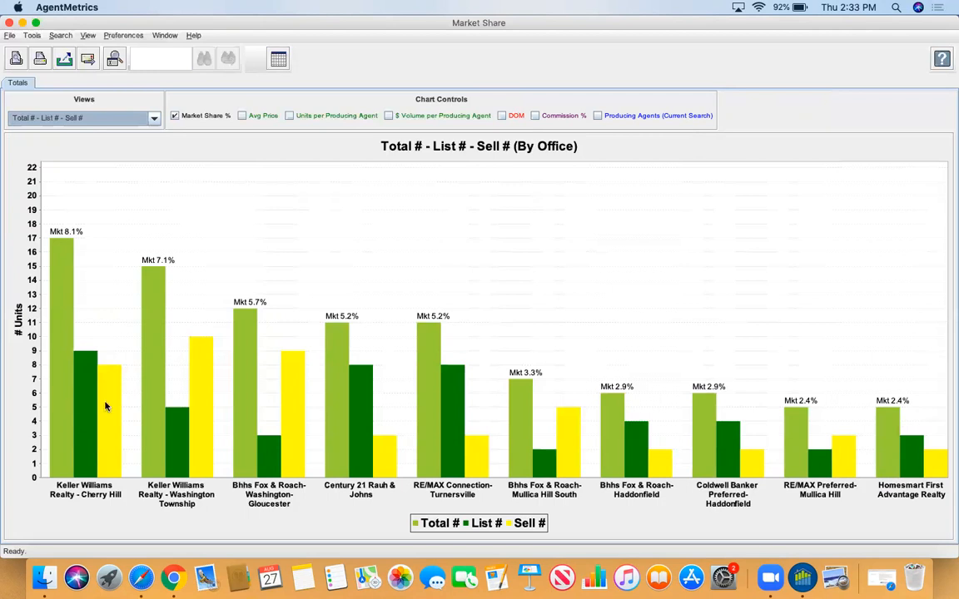
mouse_move(106, 406)
click(153, 119)
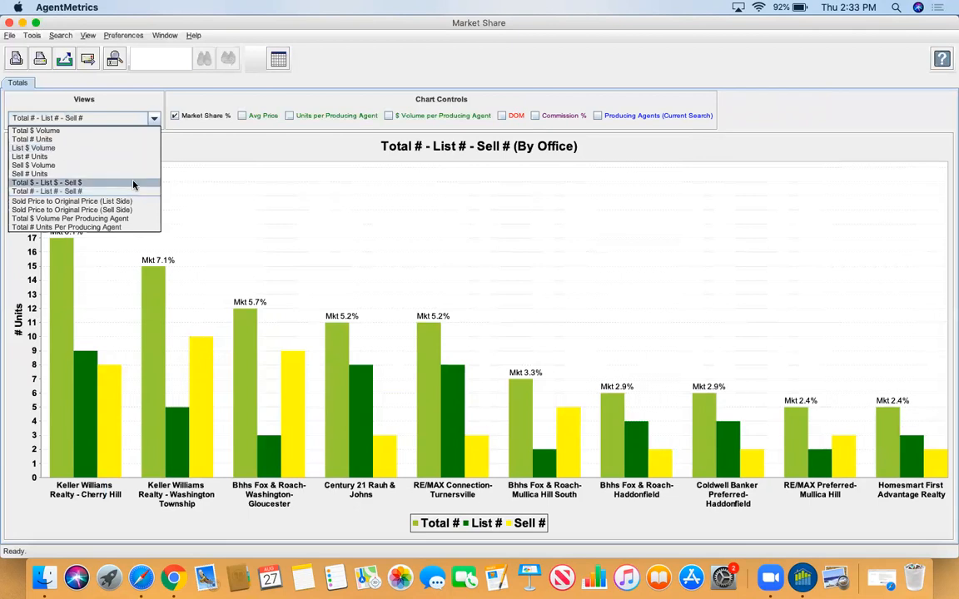
click(84, 132)
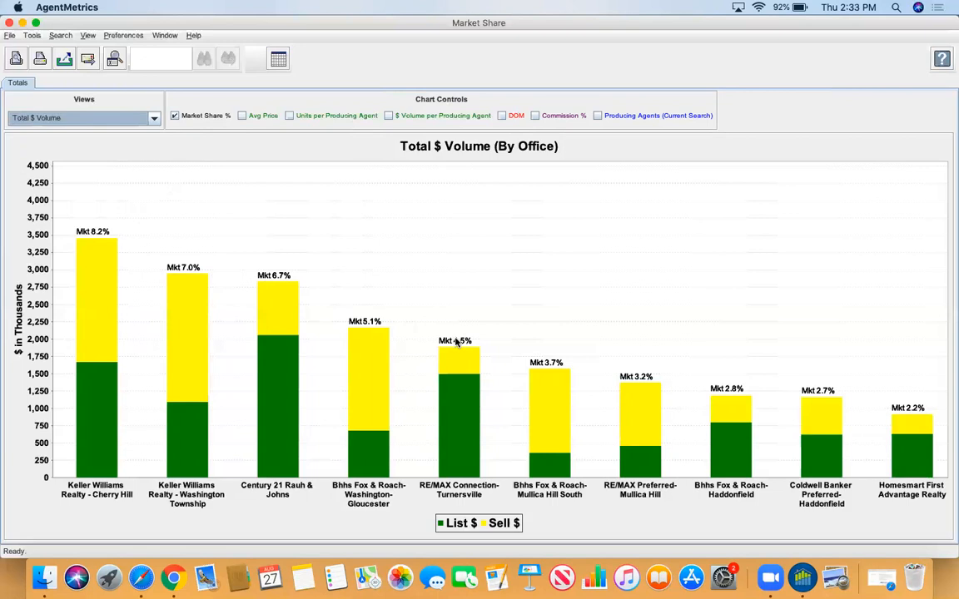
Show Avg Price, Units per Producing Agent, $ Volume per Producing Agent and DOM above the chart's bars.
click(241, 116)
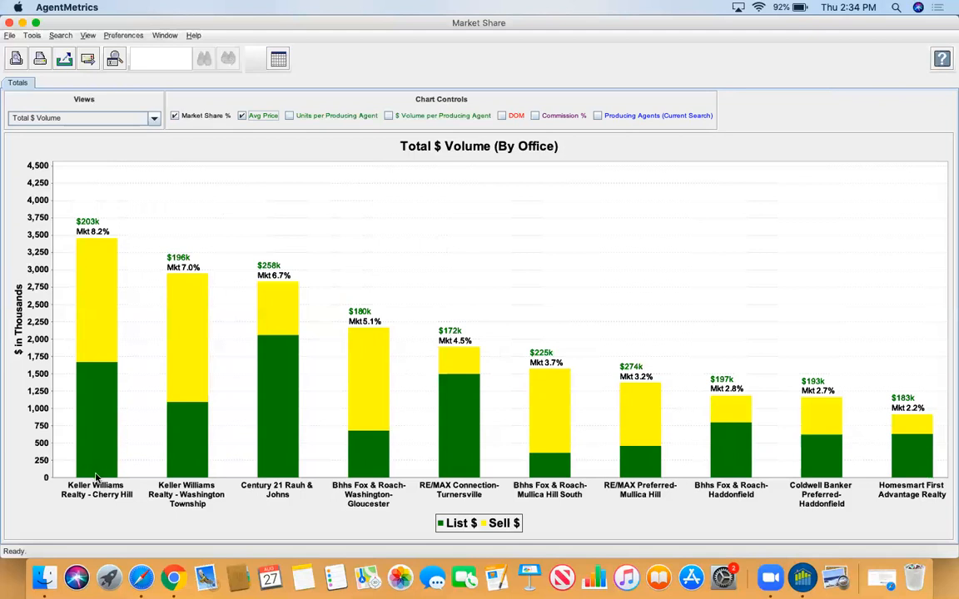
mouse_move(94, 459)
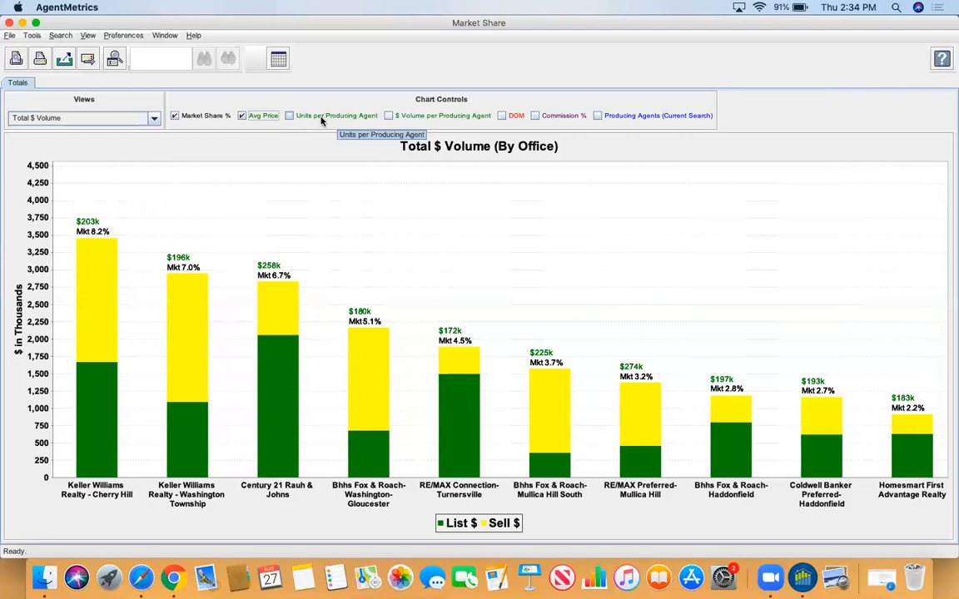
click(289, 116)
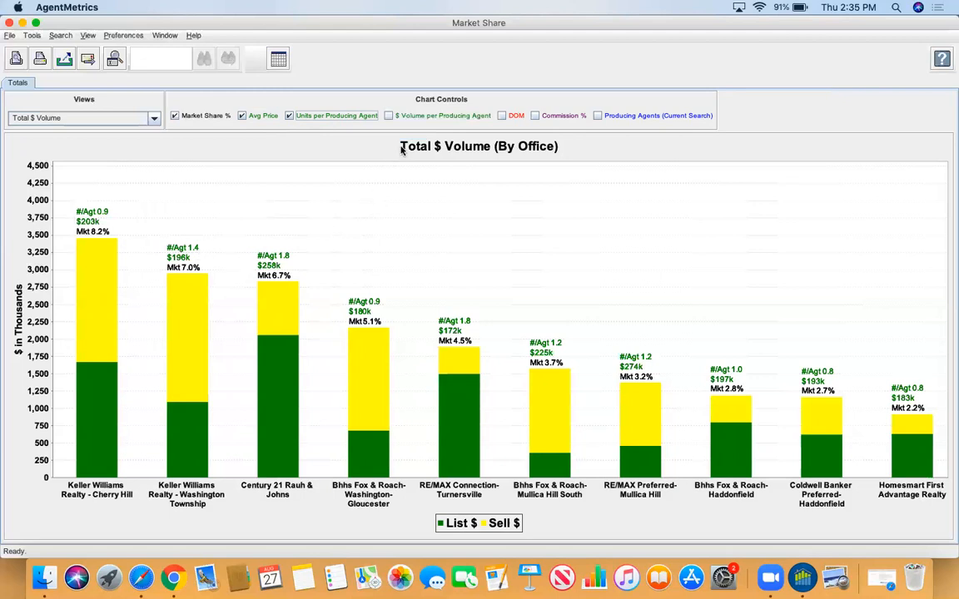
click(389, 117)
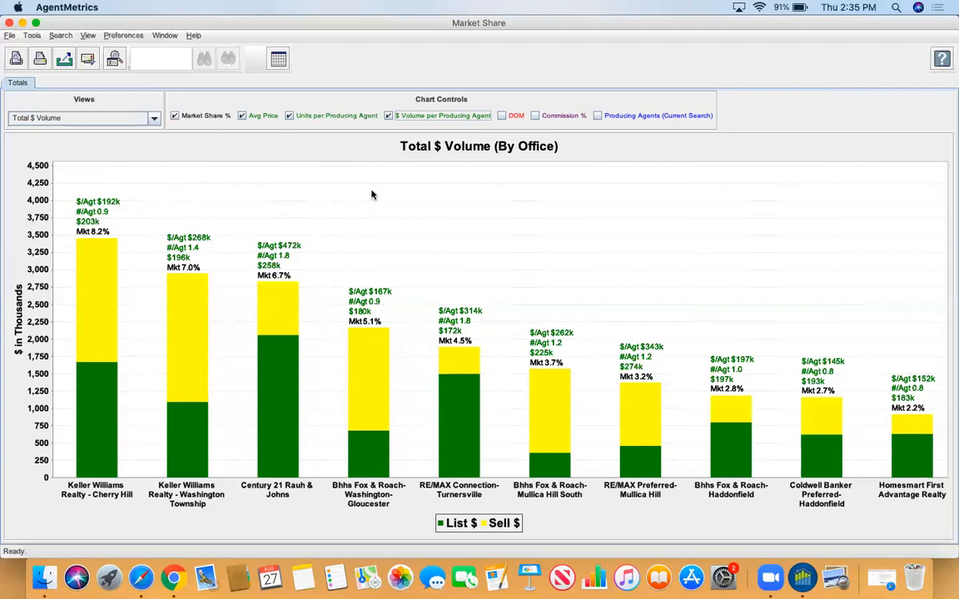
click(501, 116)
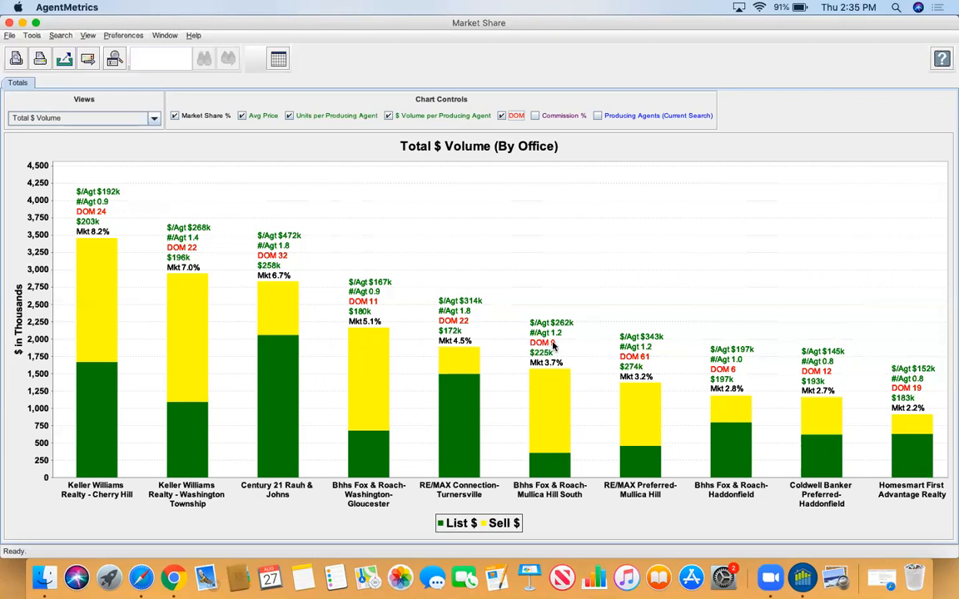
Remove the $ Volume per Producing Agent, Units per Producing Agent and Avg Price labels from the chart.
click(388, 116)
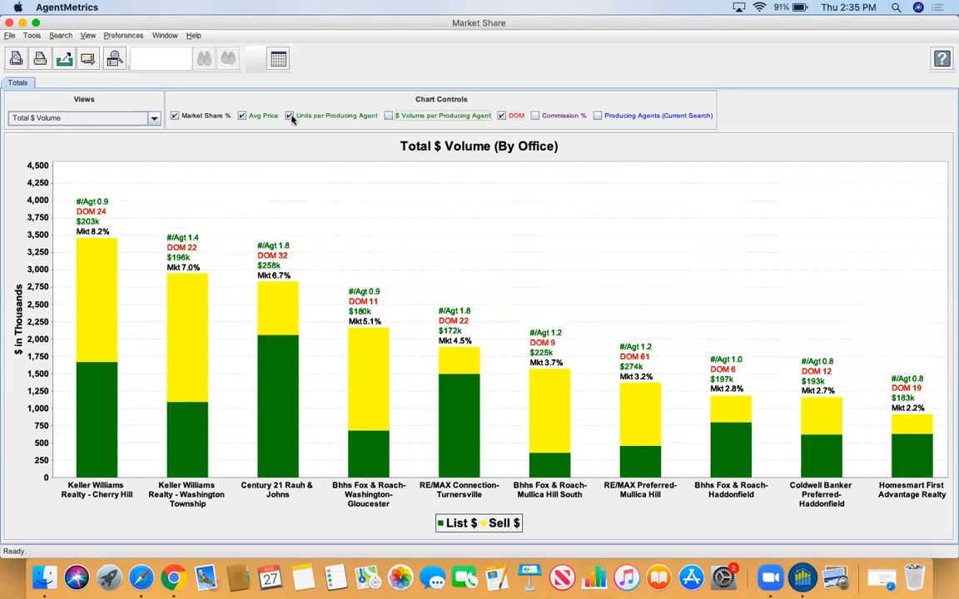
click(289, 115)
click(261, 118)
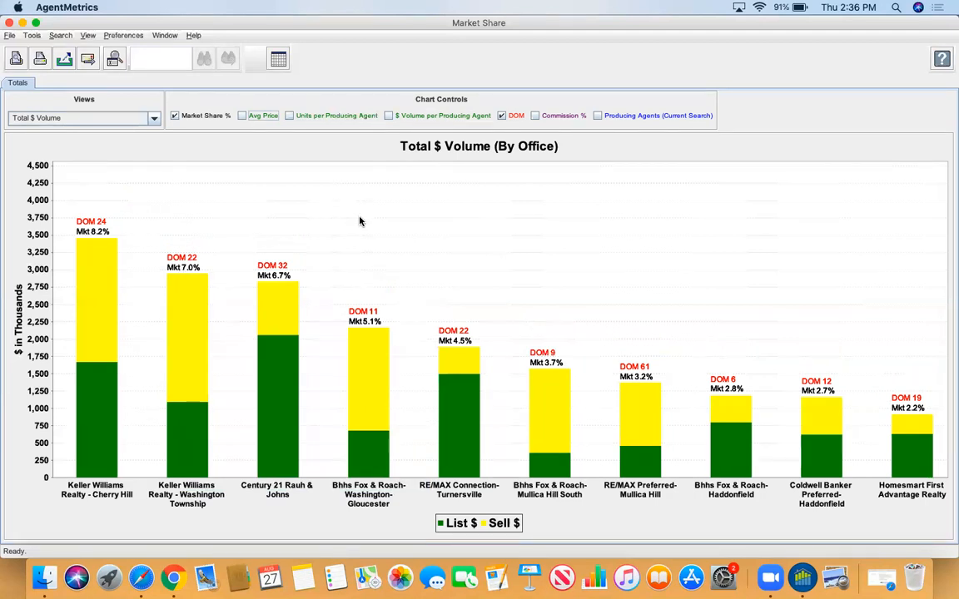
Show Commission % and Producing Agents (Current Search) on the bars, and clear both along with DOM.
click(535, 116)
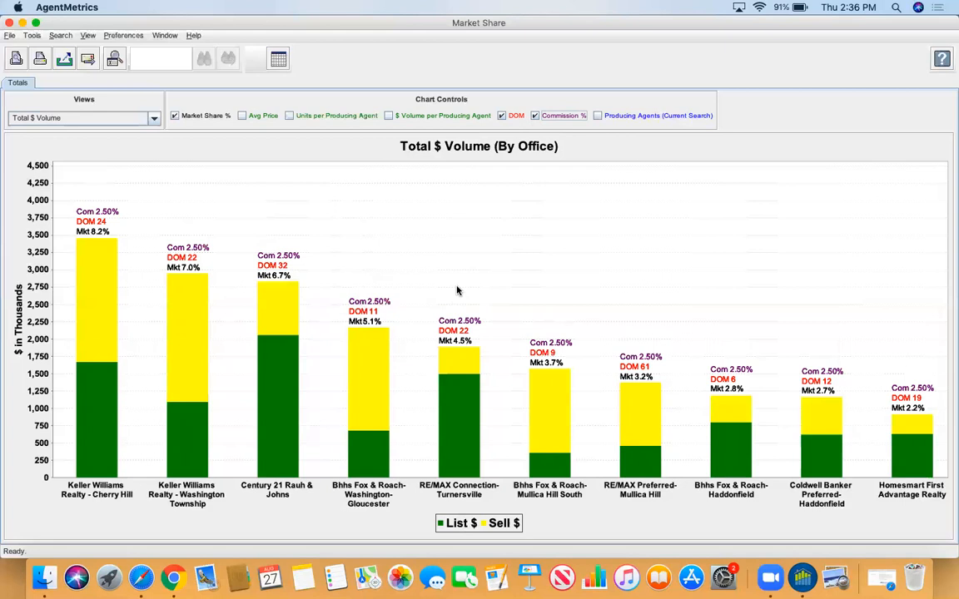
click(598, 117)
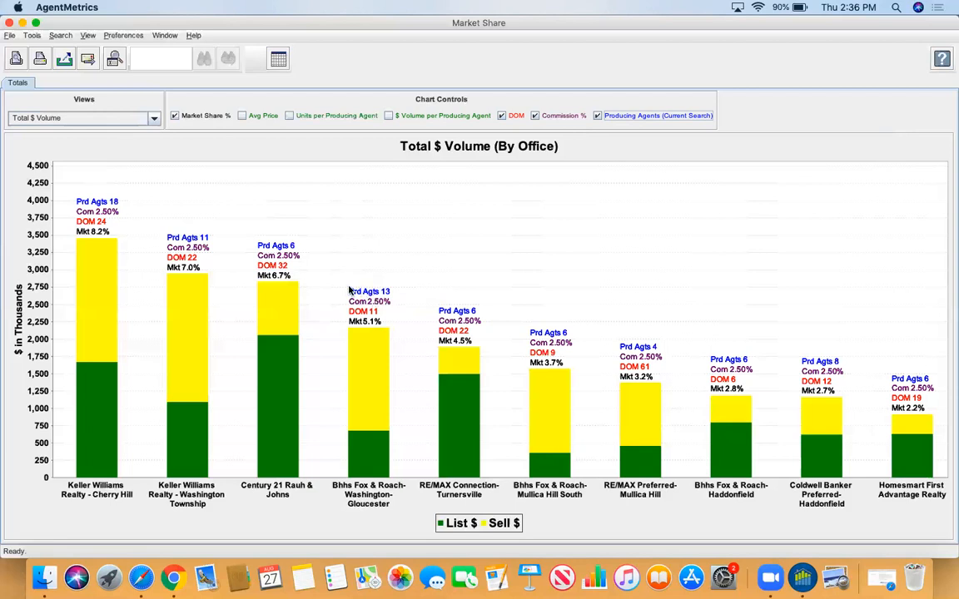
click(597, 116)
click(534, 116)
click(501, 115)
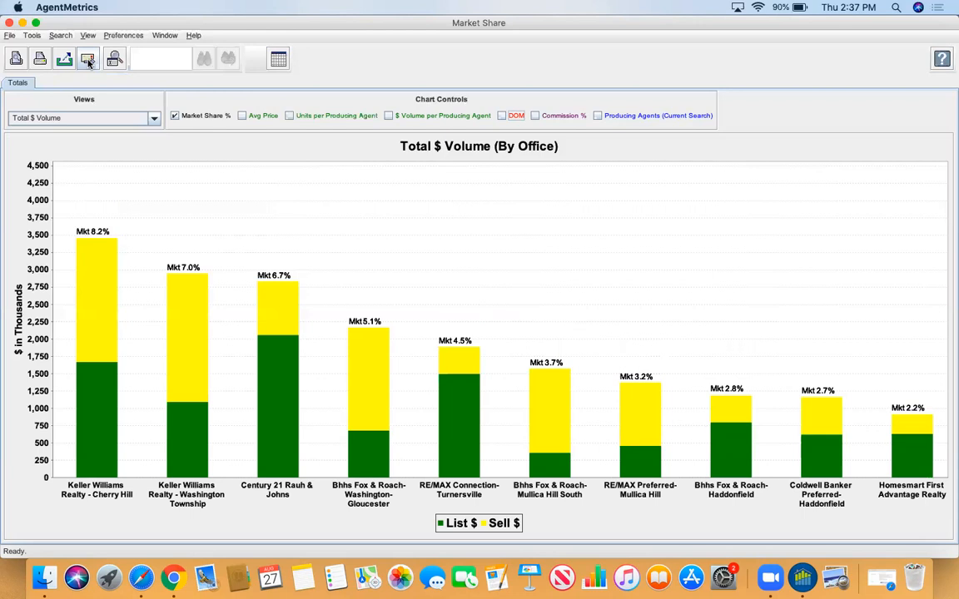
Show the results as a grid, examine its columns through % Prod Agents (Current Search), and return to the chart.
mouse_move(114, 61)
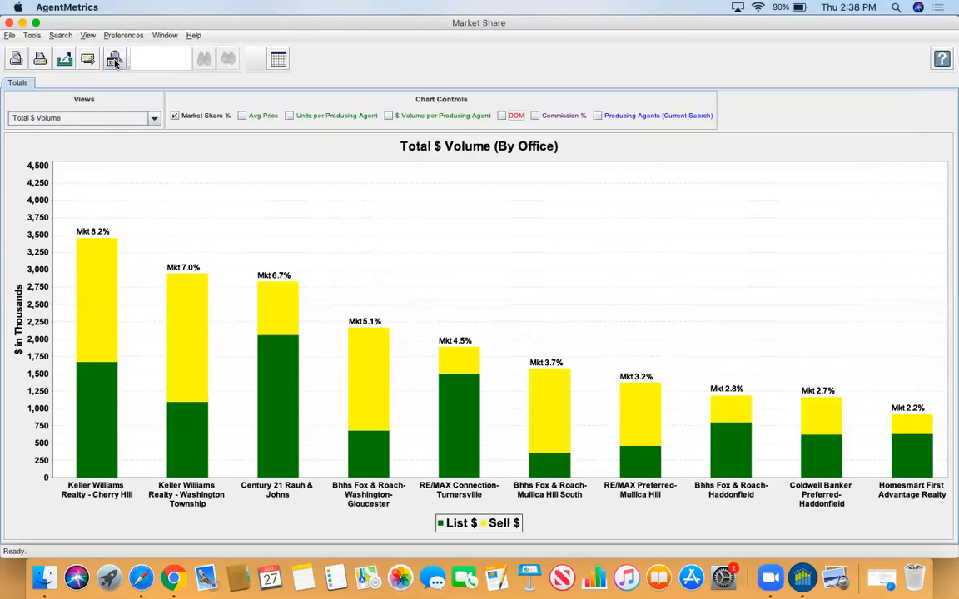
click(275, 65)
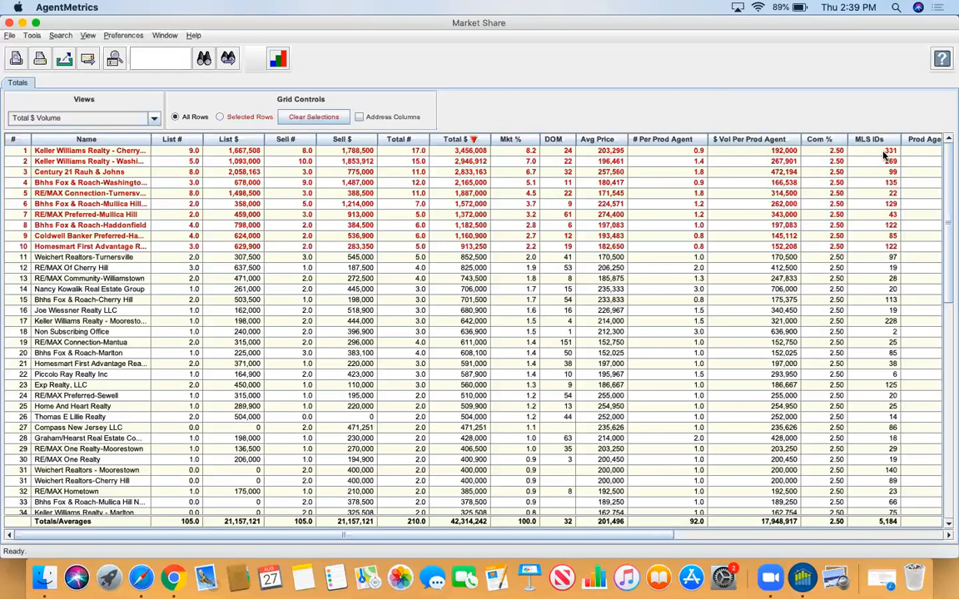
drag(603, 538, 871, 537)
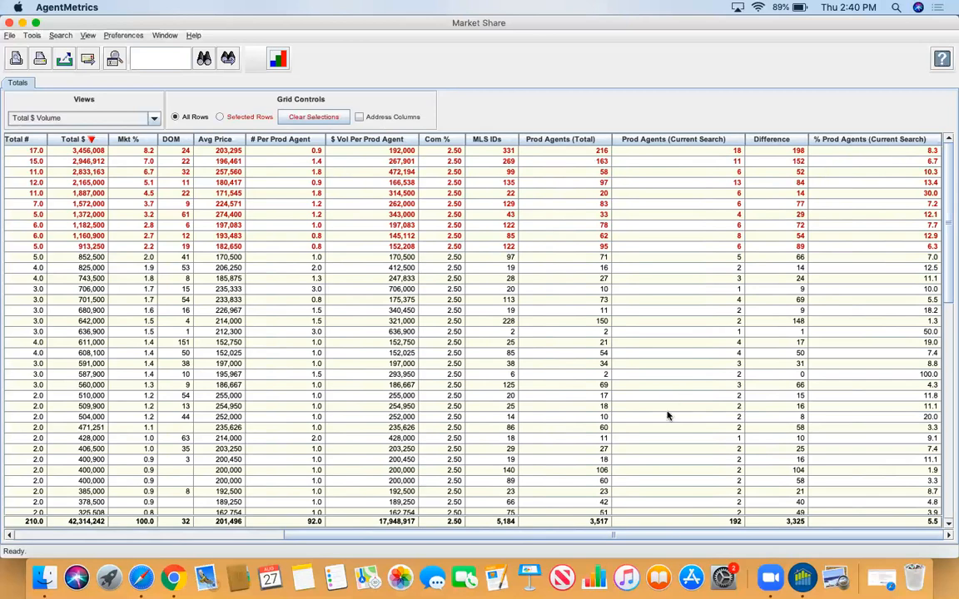
drag(542, 540, 268, 538)
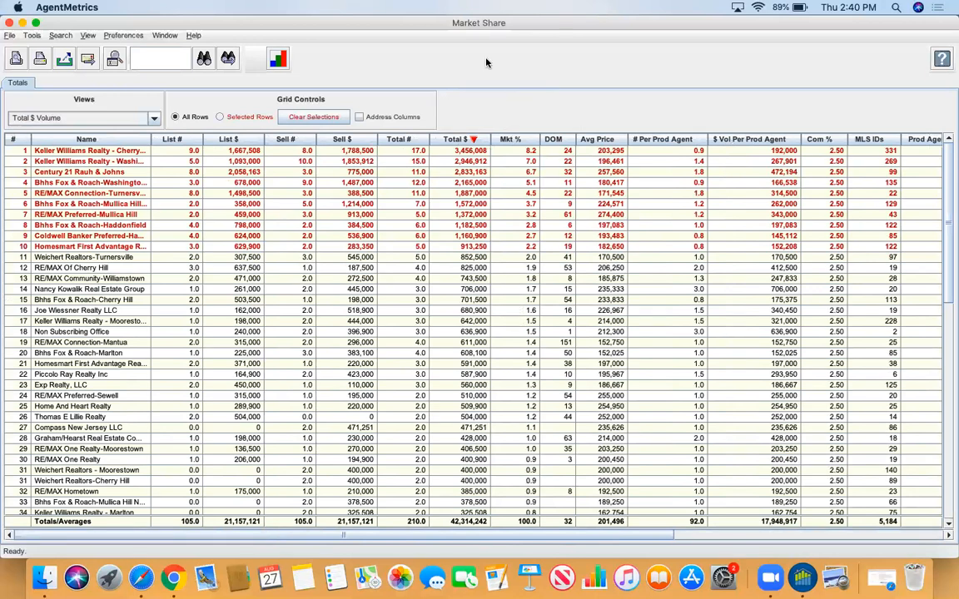
click(279, 60)
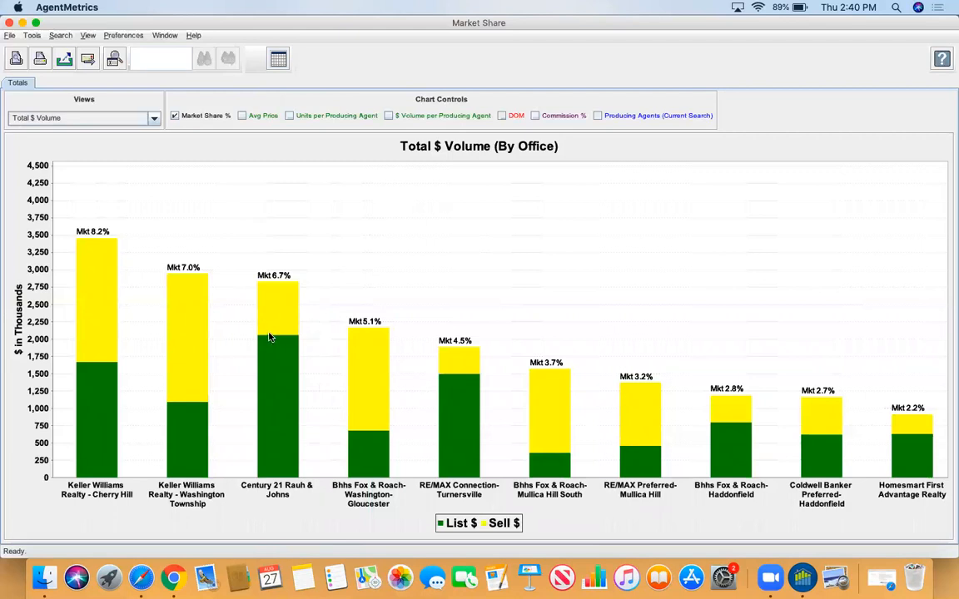
Reopen the search criteria, limit them to Residential Detached properties with Resale construction, and run the Market Share search again.
mouse_move(363, 366)
click(115, 59)
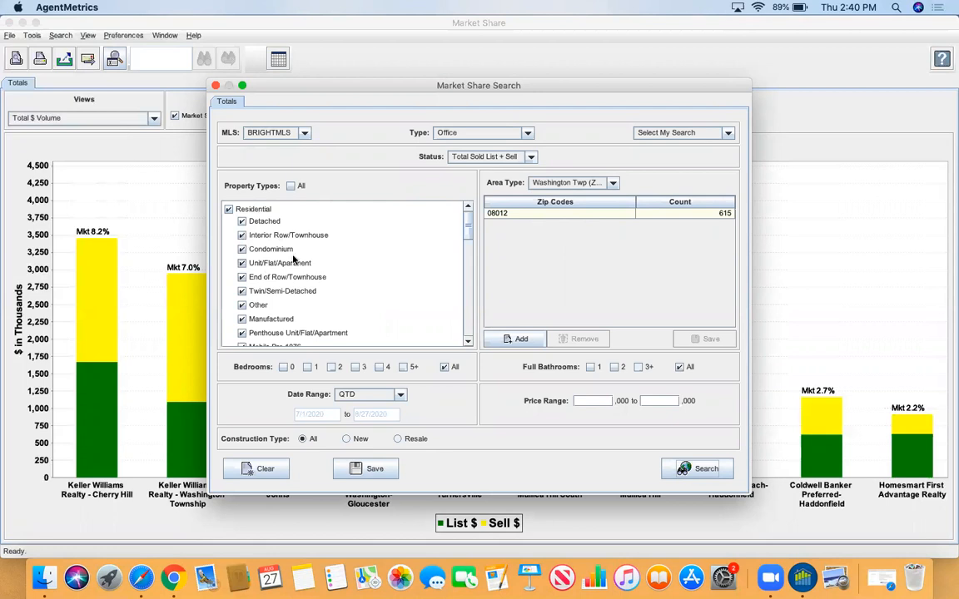
scroll(293, 261, down, 1)
scroll(293, 261, up, 1)
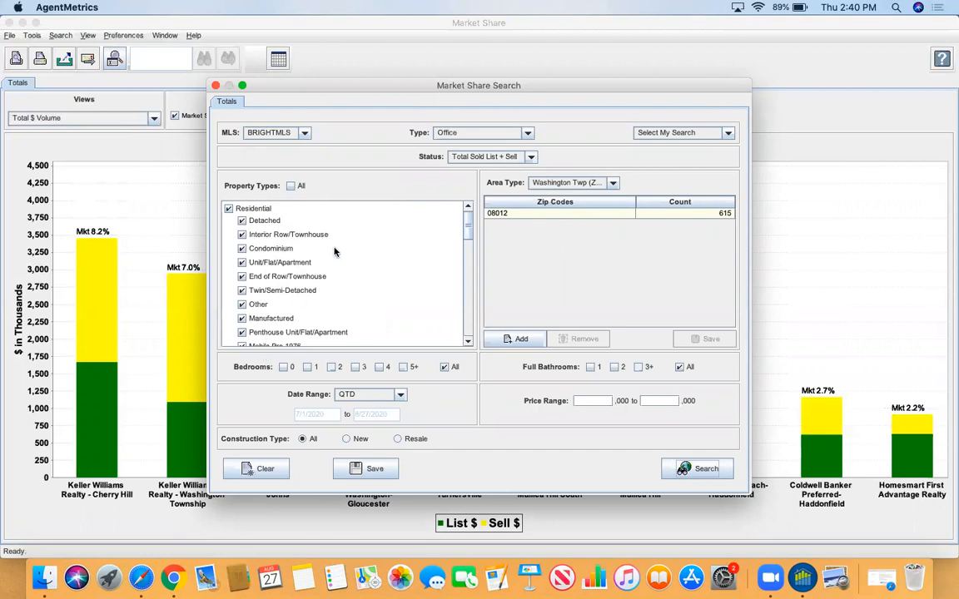
click(228, 209)
click(241, 221)
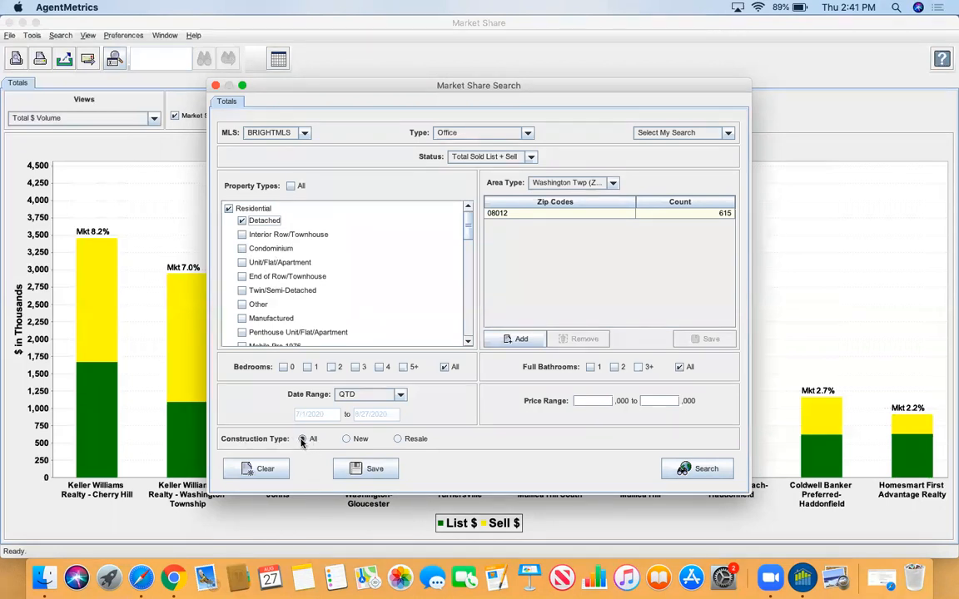
click(398, 439)
click(696, 471)
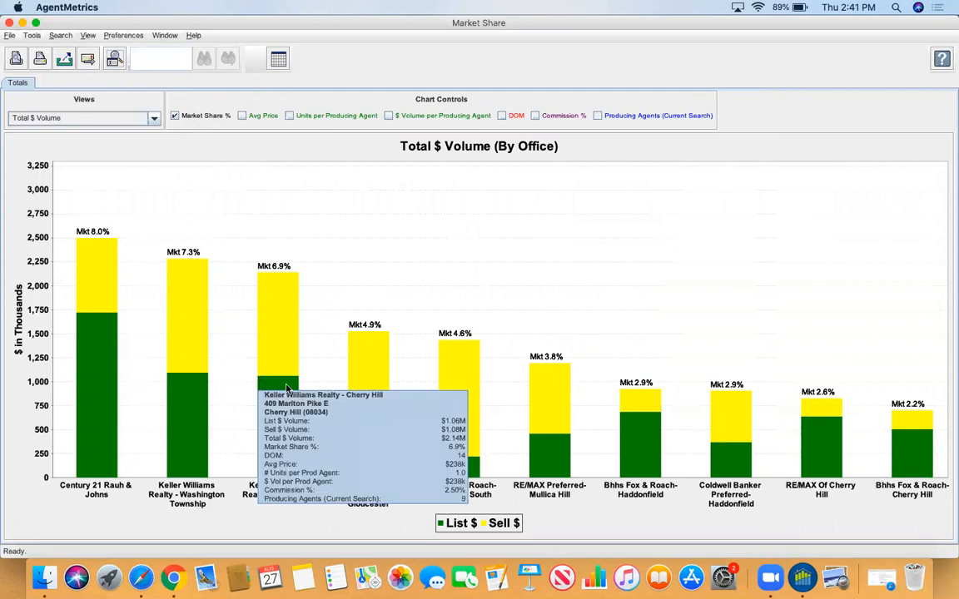
Reopen the search criteria, include every Residential property type, and run the Market Share search again.
mouse_move(358, 333)
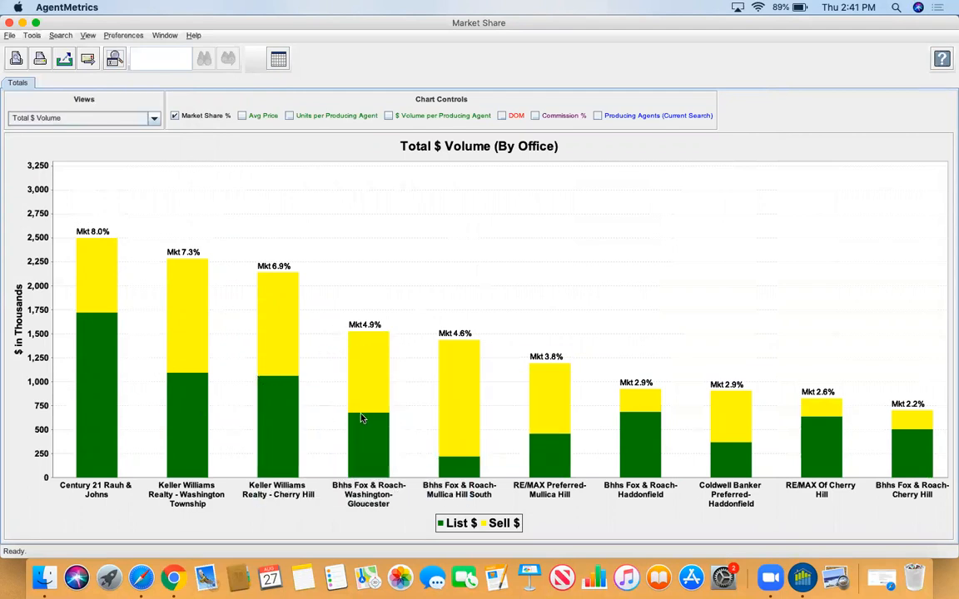
mouse_move(372, 424)
mouse_move(366, 359)
click(114, 59)
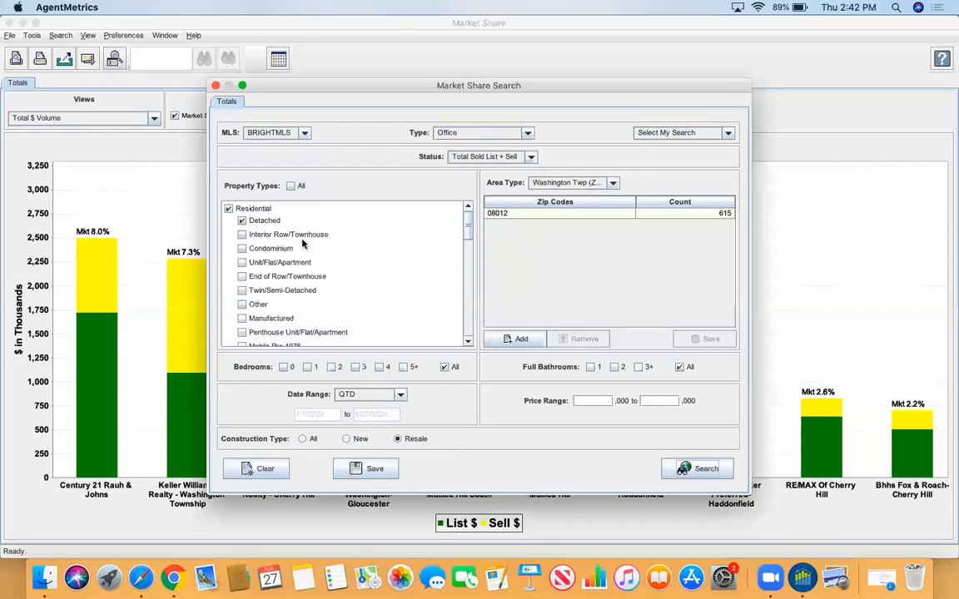
click(228, 209)
click(228, 209)
click(706, 469)
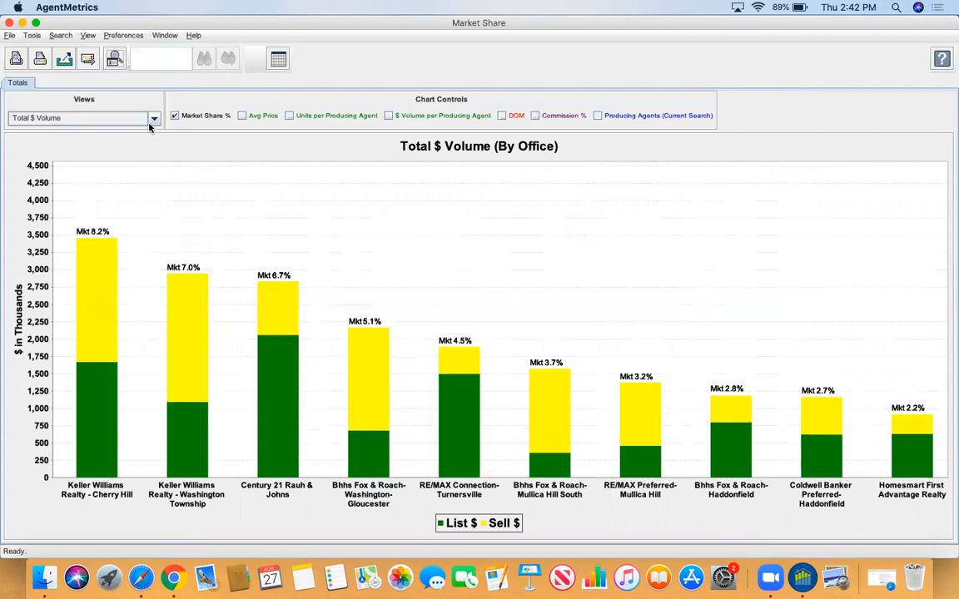
Rerun the search for Residential Detached properties with 4 bedrooms only, and show DOM on the chart bars.
click(114, 58)
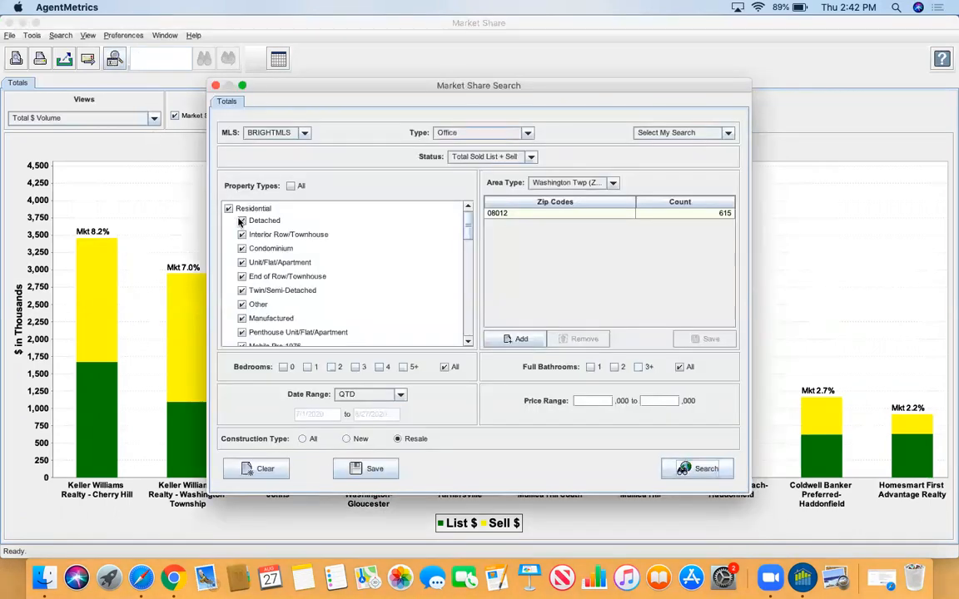
click(228, 209)
scroll(283, 283, down, 1)
scroll(275, 266, up, 1)
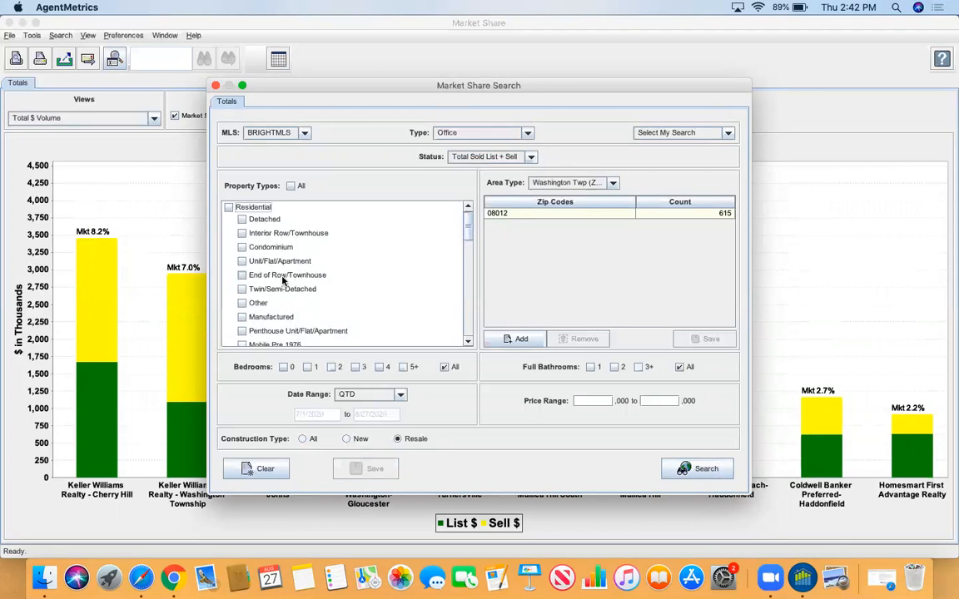
click(241, 219)
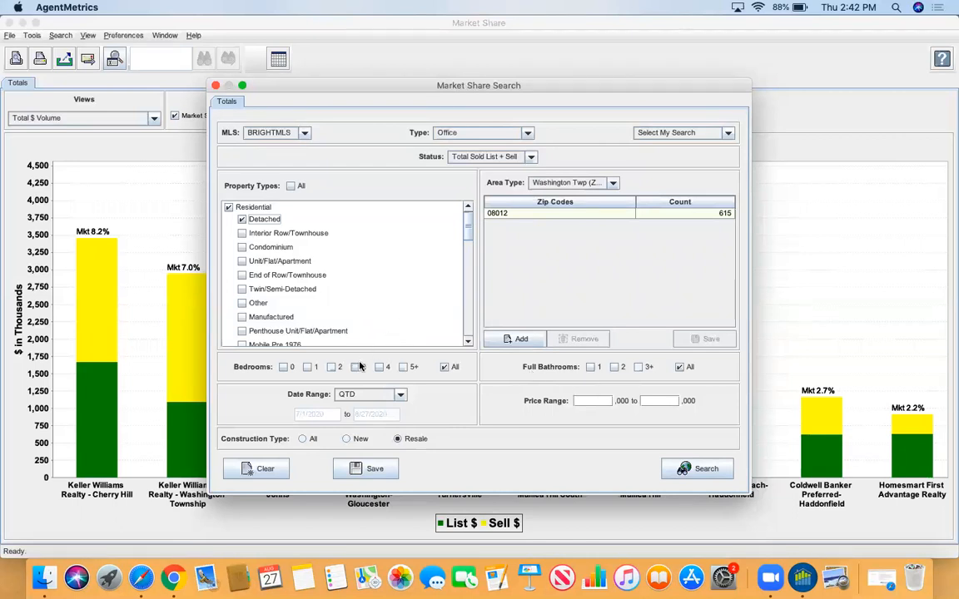
click(380, 367)
click(380, 367)
click(702, 473)
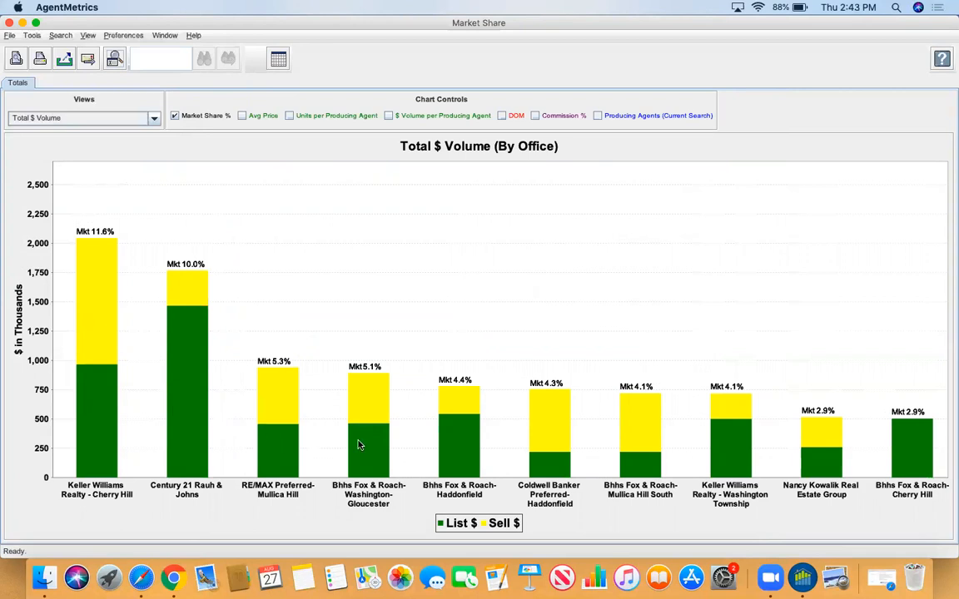
click(503, 117)
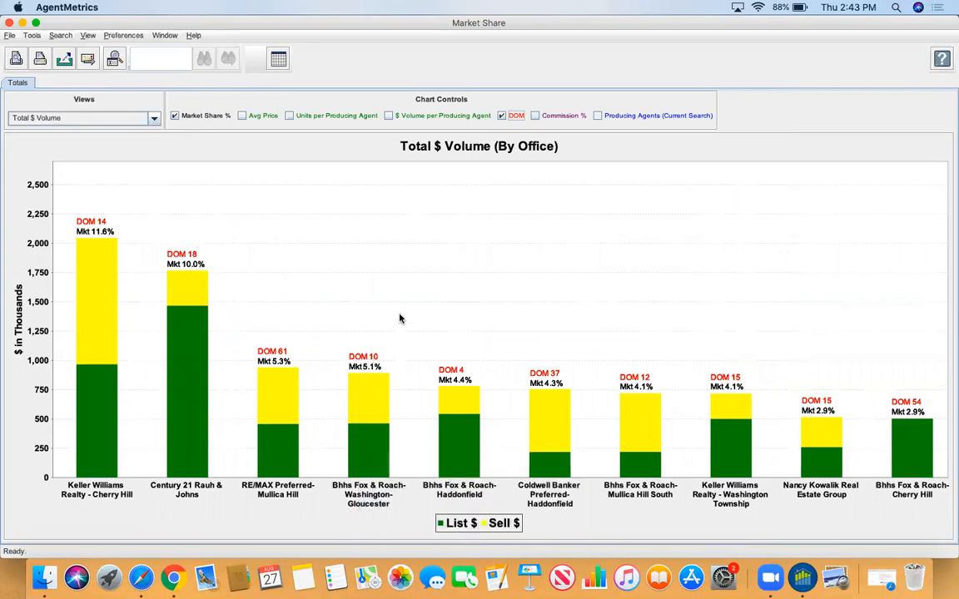
Add Interior Row/Townhouse and Condominium to the property types, set the construction type to All, and rerun the search.
click(115, 59)
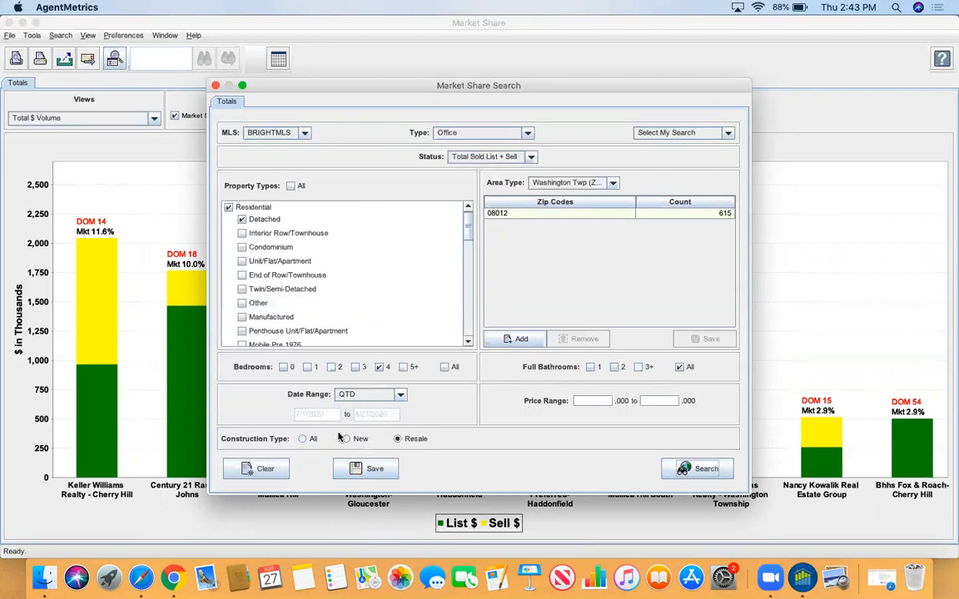
click(304, 439)
click(242, 248)
click(242, 234)
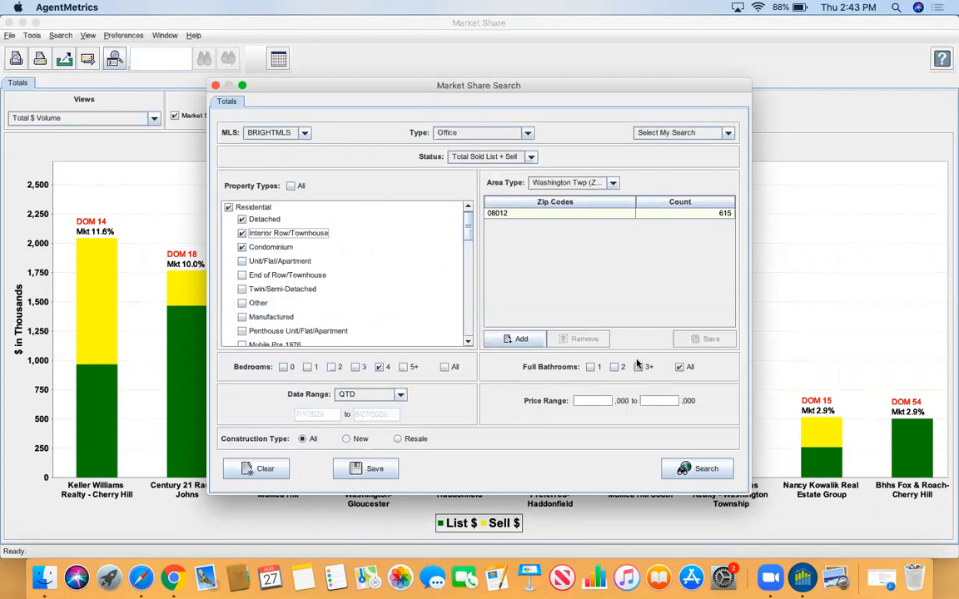
click(690, 471)
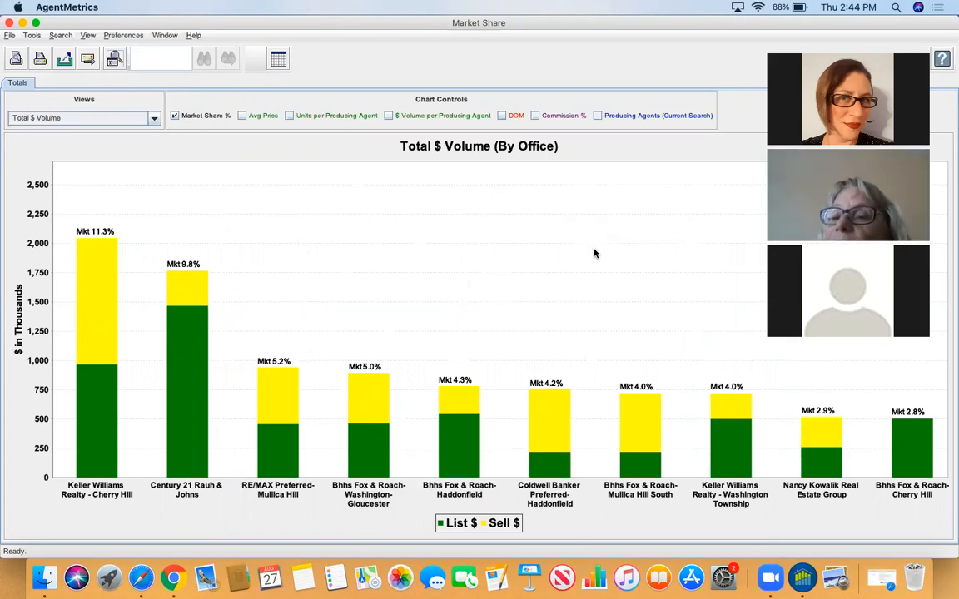
Rerun the search with a YTD date range, only Residential Detached properties, Resale construction and all bedroom counts.
click(115, 58)
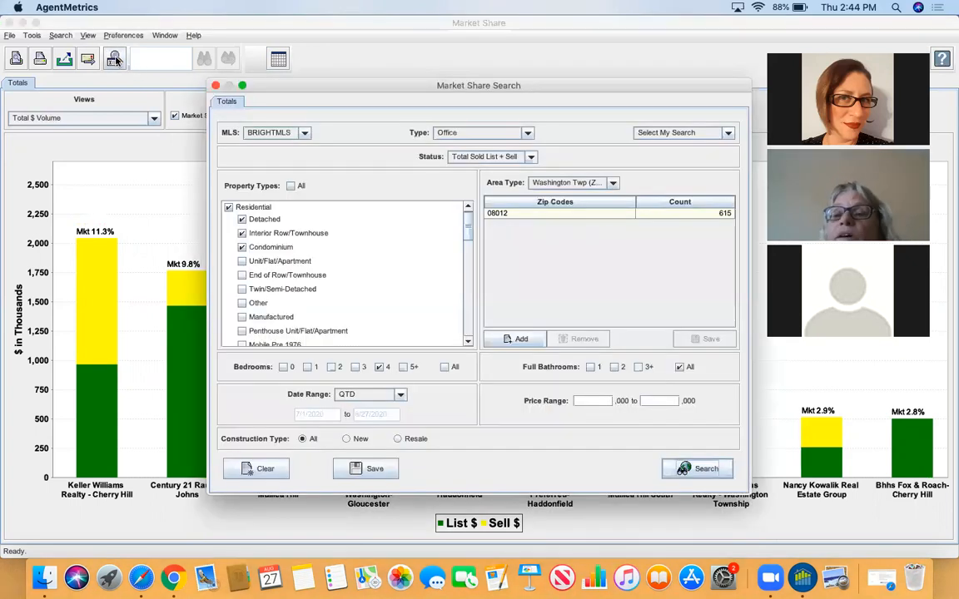
click(404, 398)
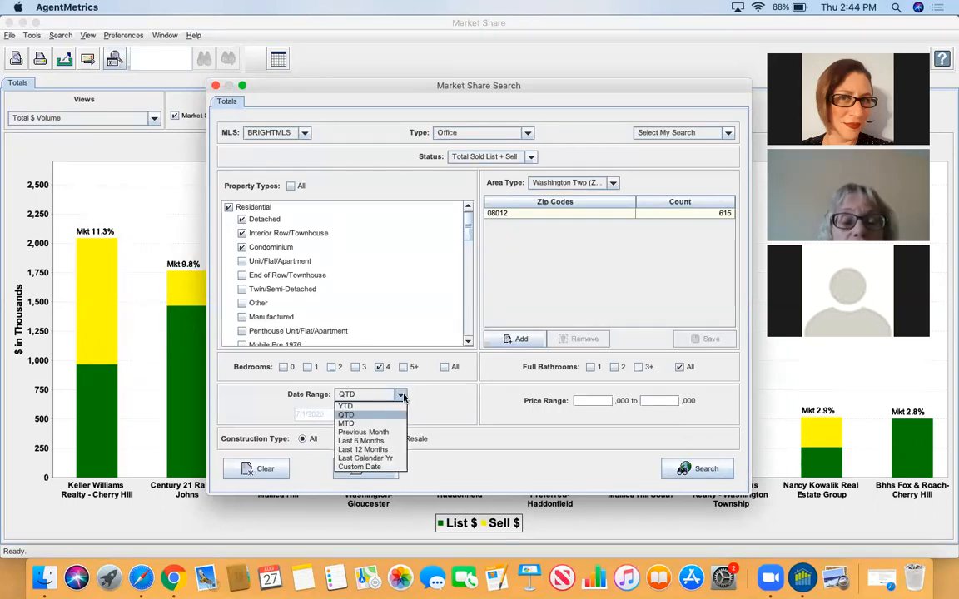
click(356, 410)
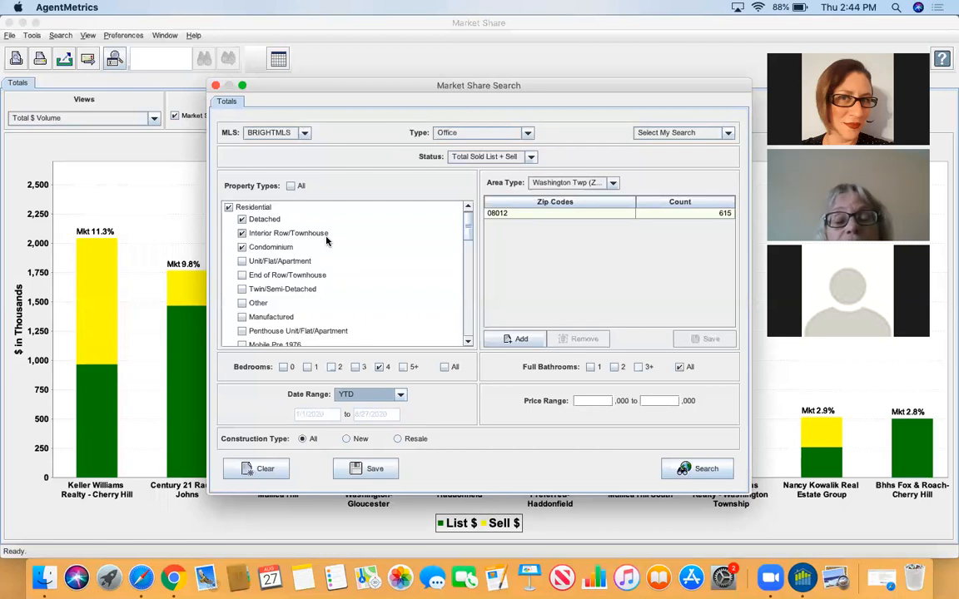
click(227, 207)
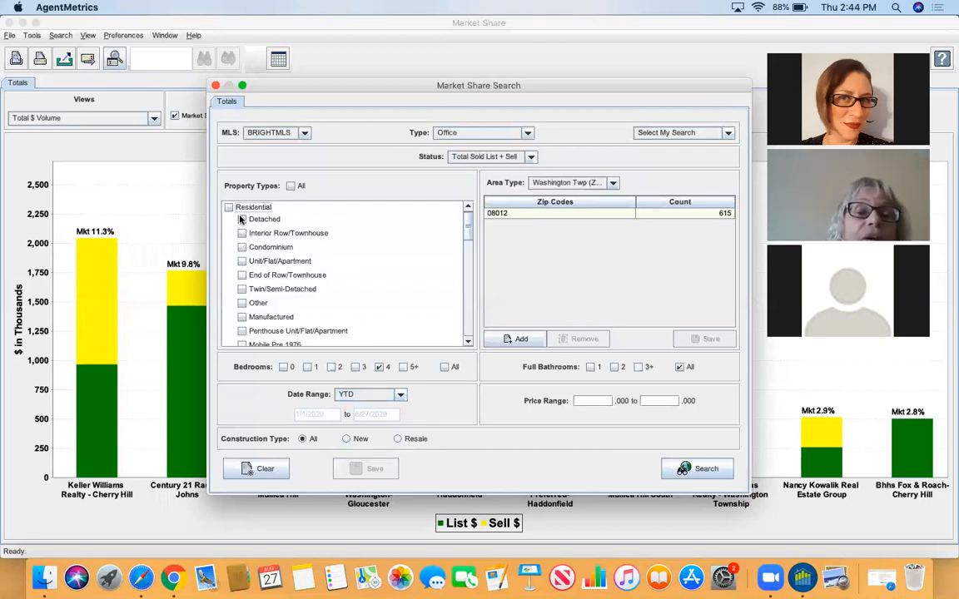
click(241, 219)
click(398, 439)
click(380, 367)
click(686, 470)
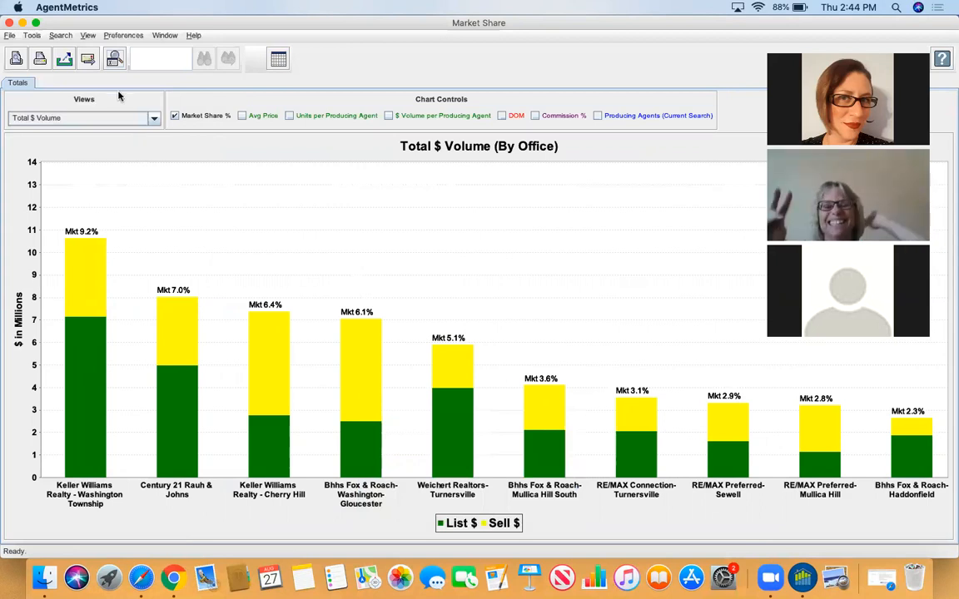
Limit the year-to-date Detached Resale search to 4 bedrooms and run it again.
click(110, 68)
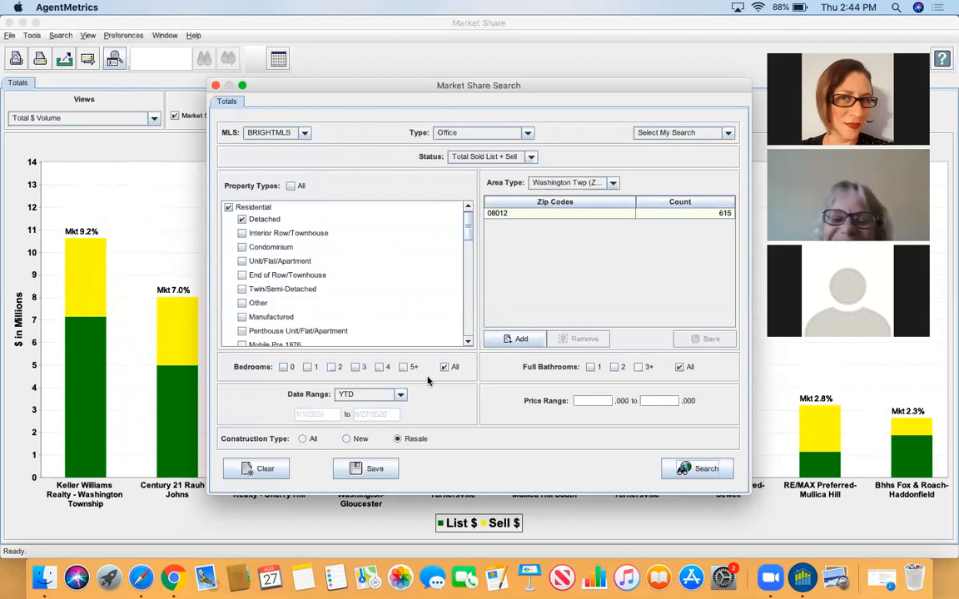
click(379, 367)
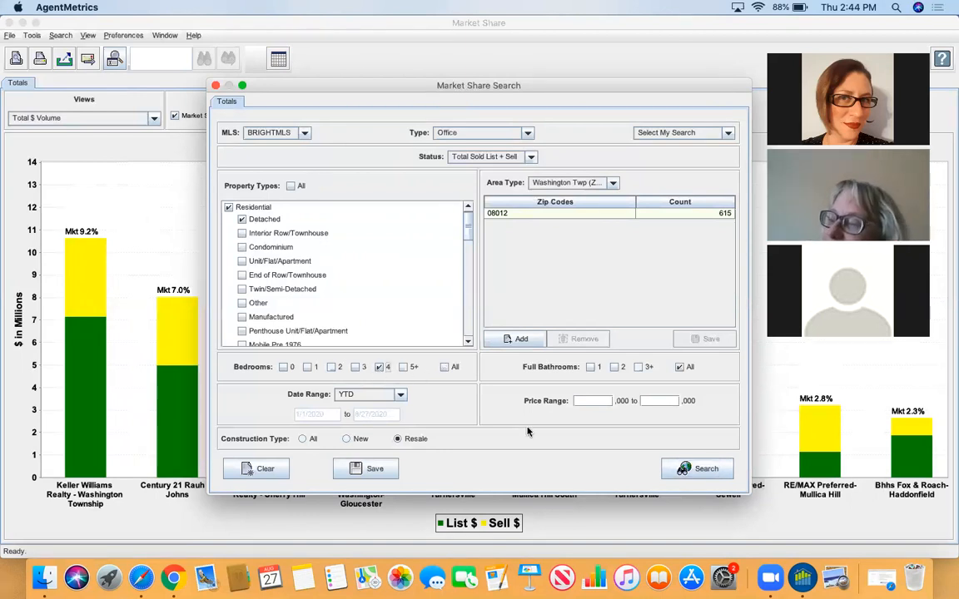
click(701, 469)
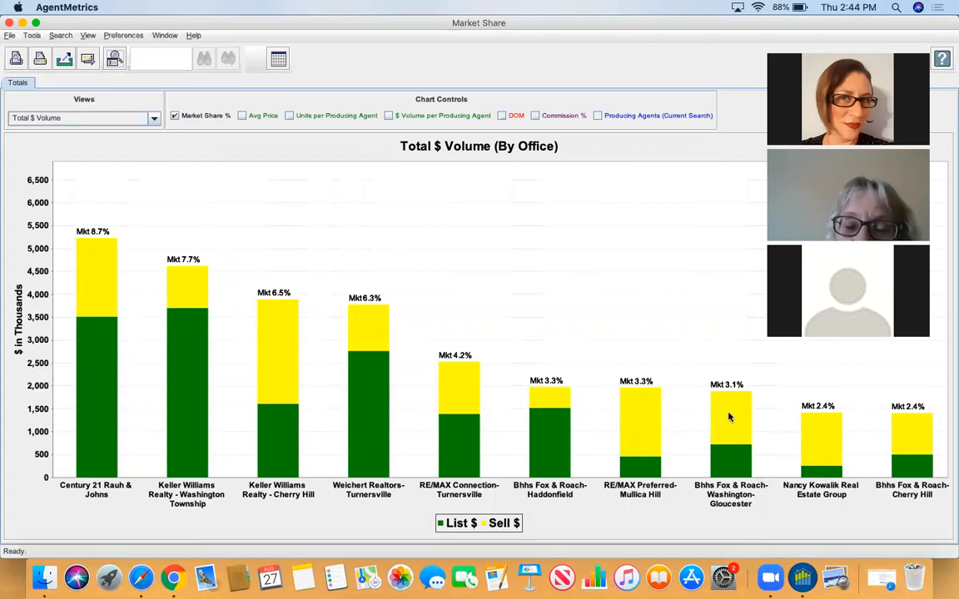
Set bedrooms back to All, include all property types with Resale construction, and rerun the search.
click(115, 59)
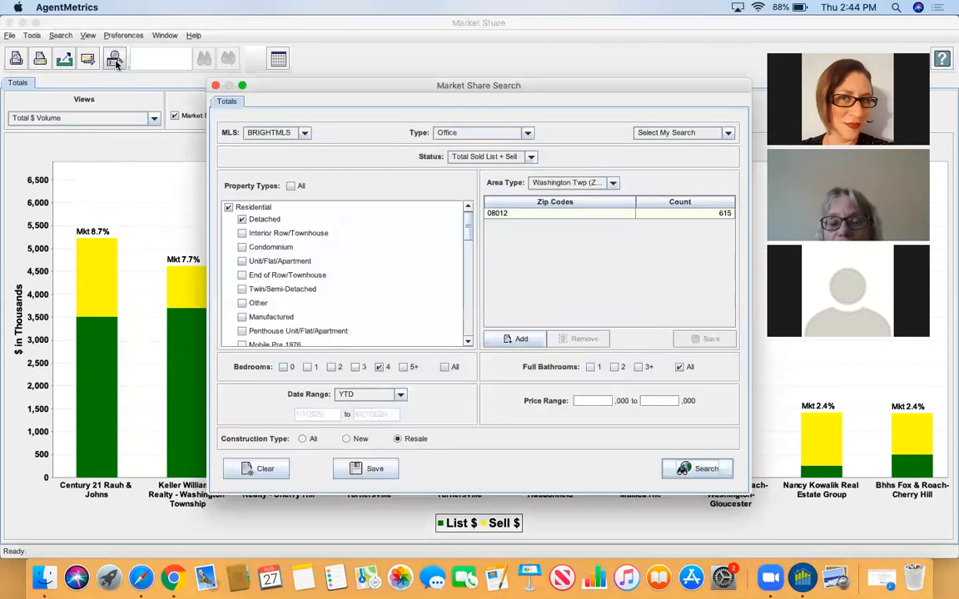
click(445, 367)
click(397, 438)
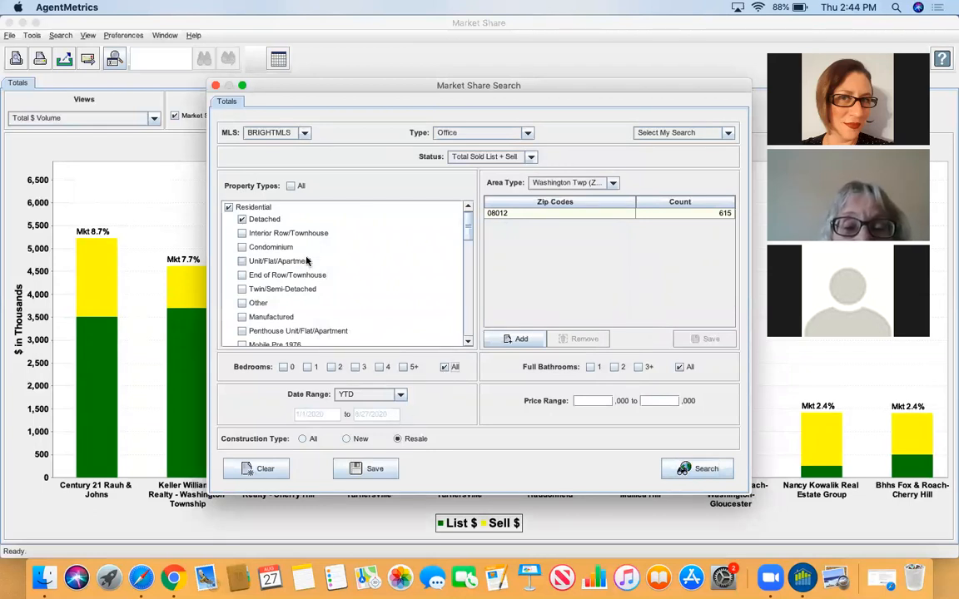
click(291, 186)
click(687, 468)
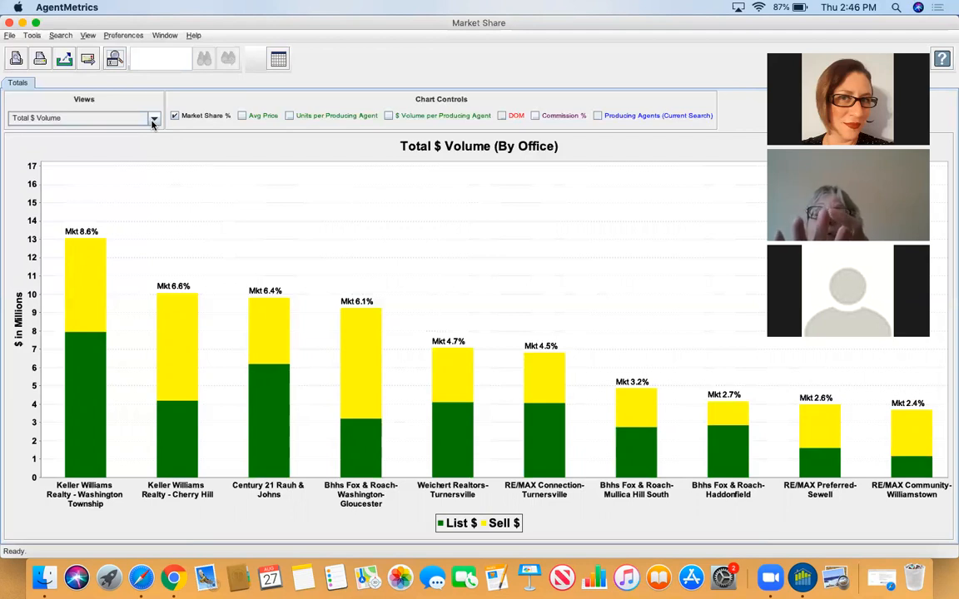
Switch the office chart to the Total # Units view.
click(153, 120)
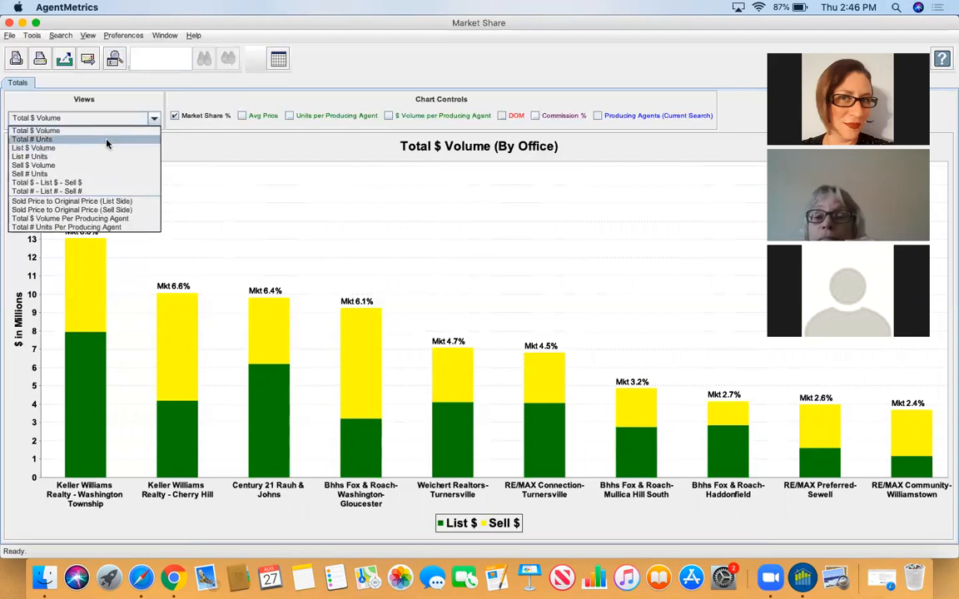
click(106, 138)
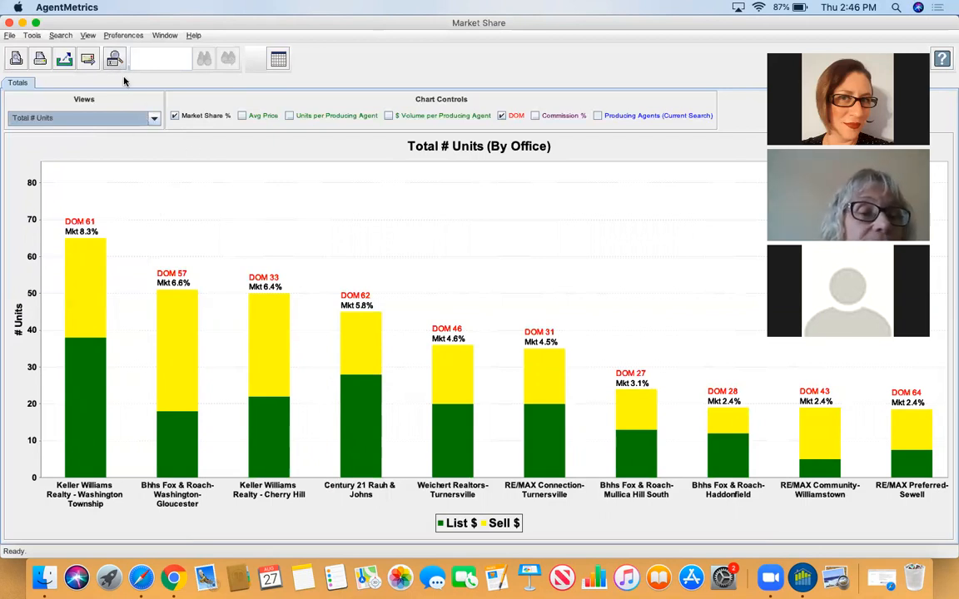
click(134, 117)
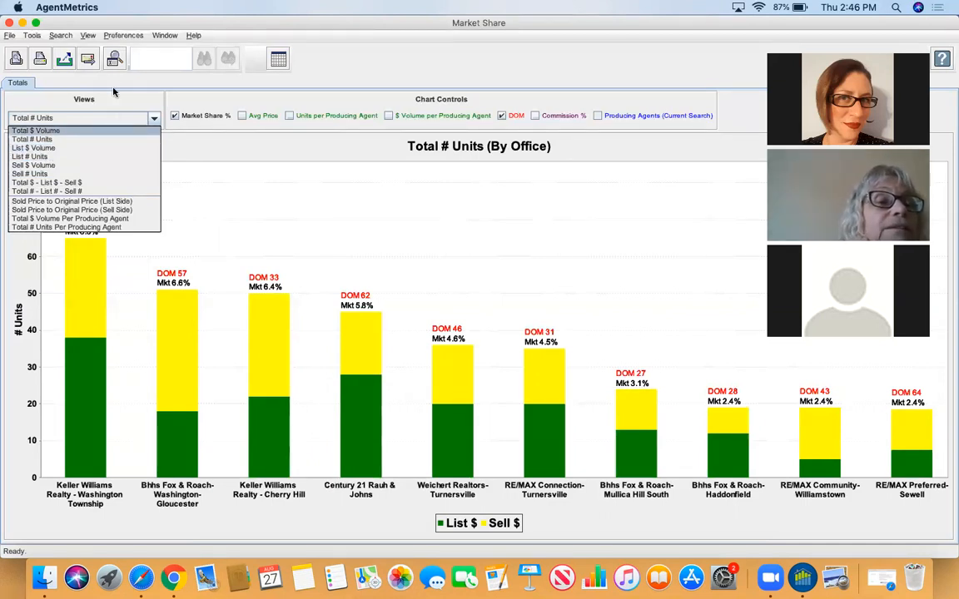
Reopen the search criteria, narrow the property types to Residential Detached, and rerun the year-to-date search.
click(114, 60)
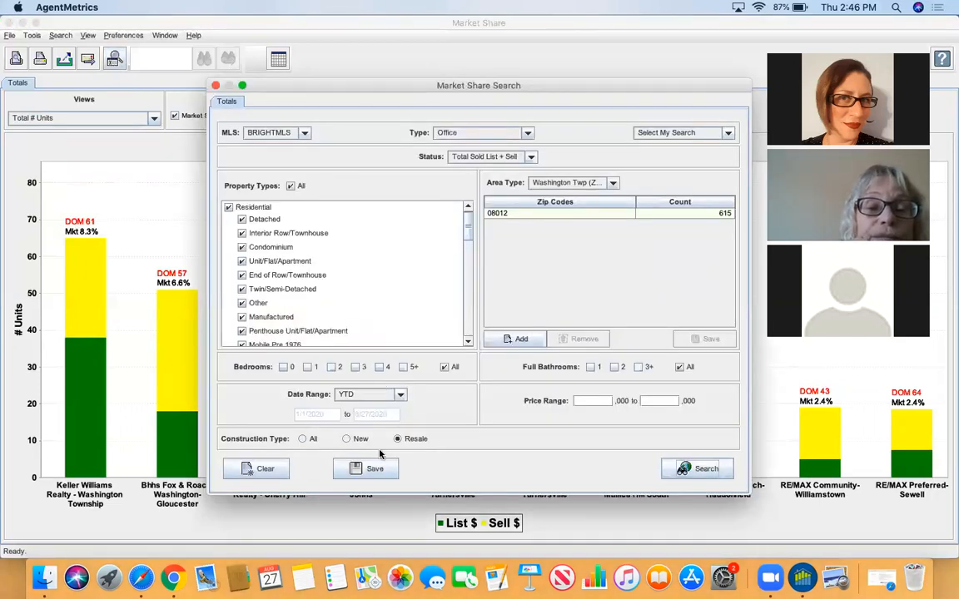
click(241, 220)
click(242, 220)
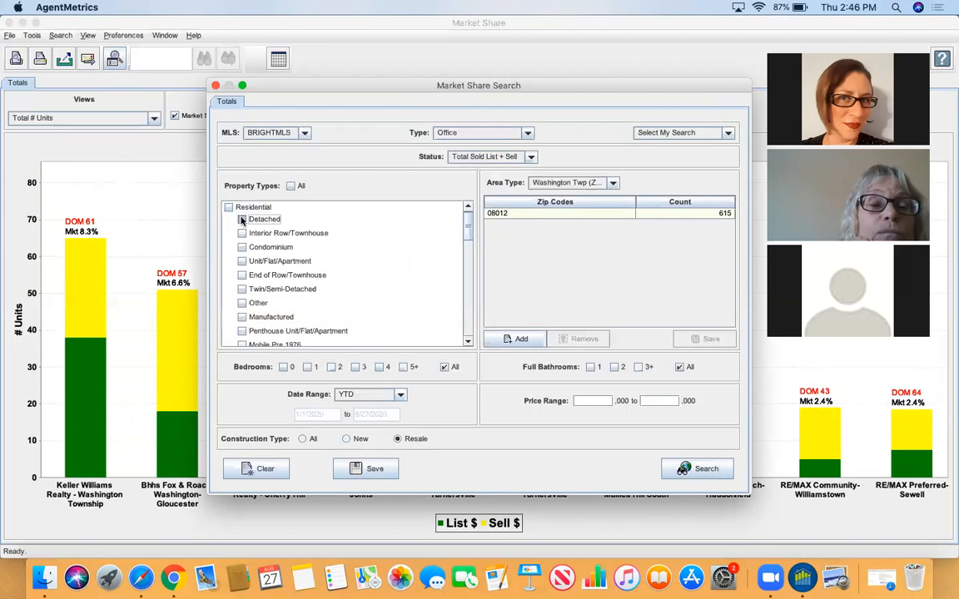
click(696, 472)
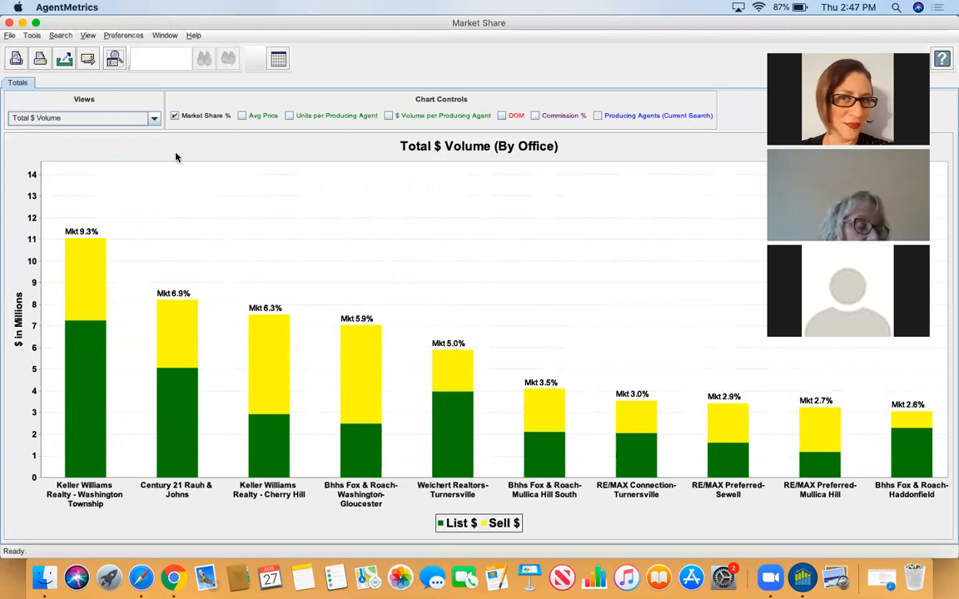
View the office chart by Total # Units, List $ Volume and List # Units.
click(154, 119)
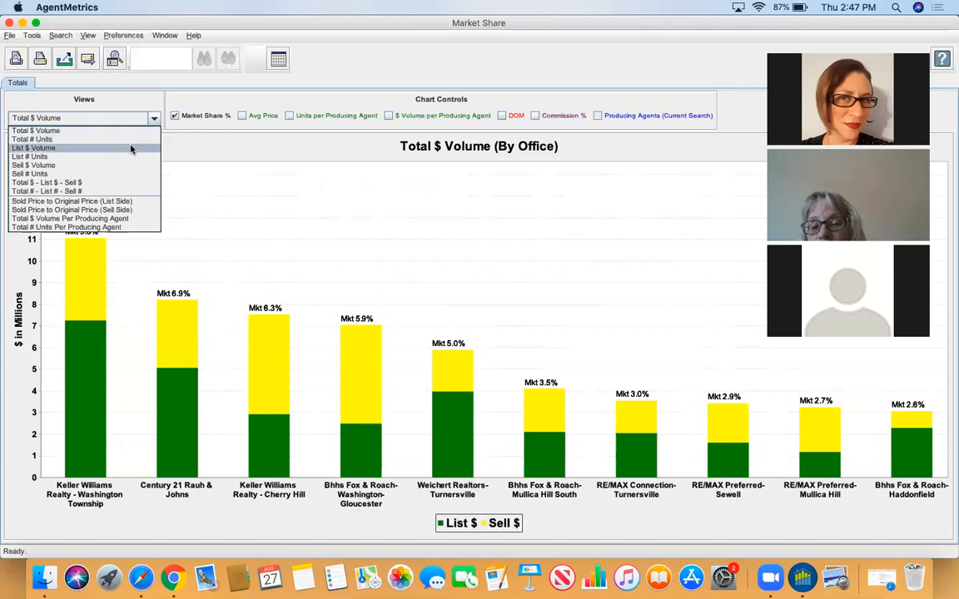
click(132, 140)
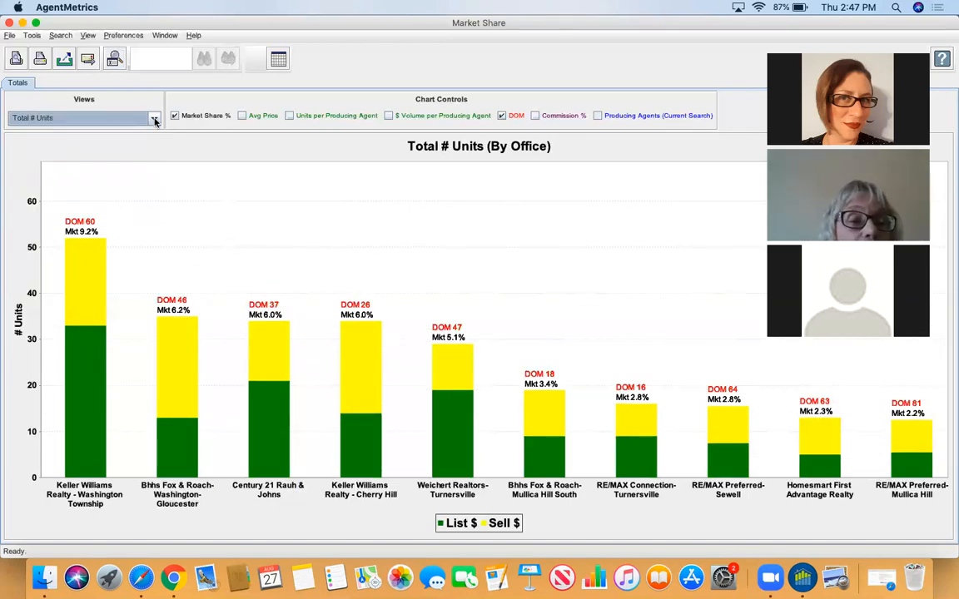
click(154, 120)
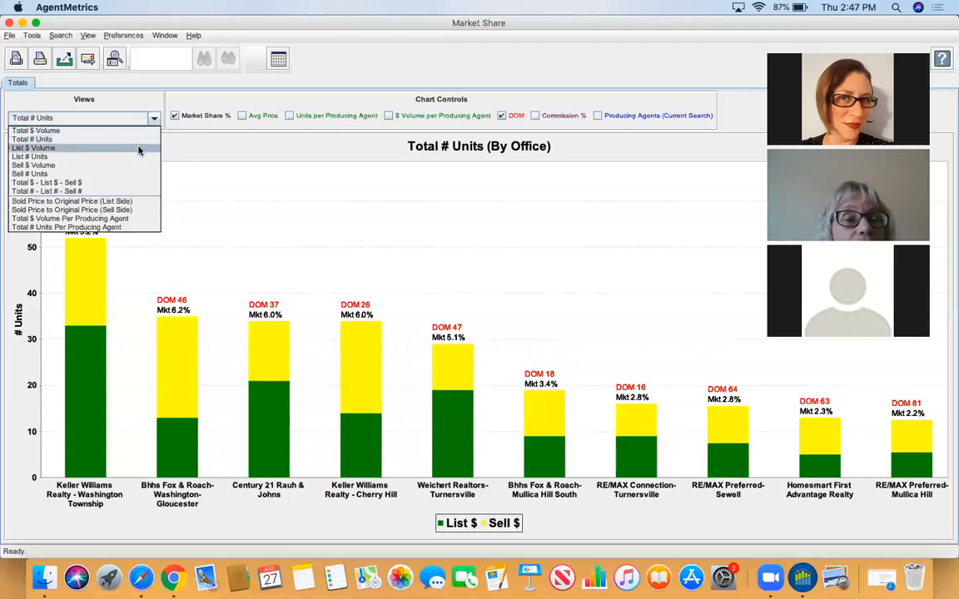
click(139, 148)
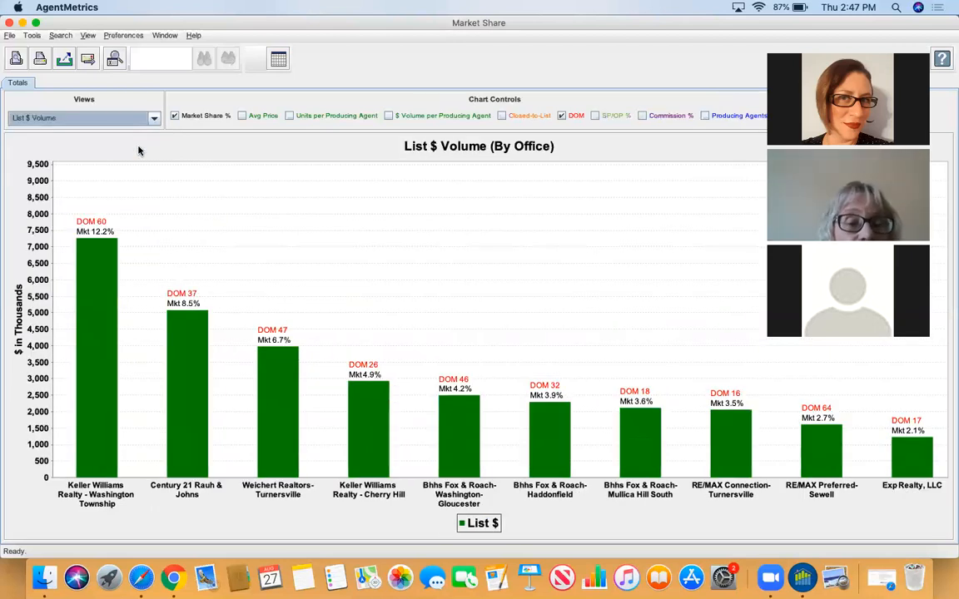
click(144, 117)
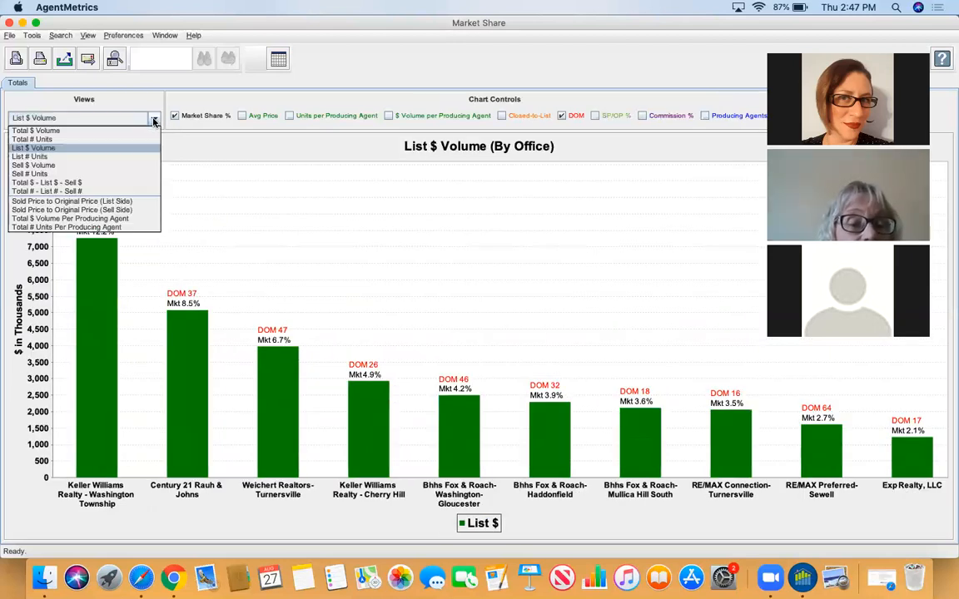
click(134, 157)
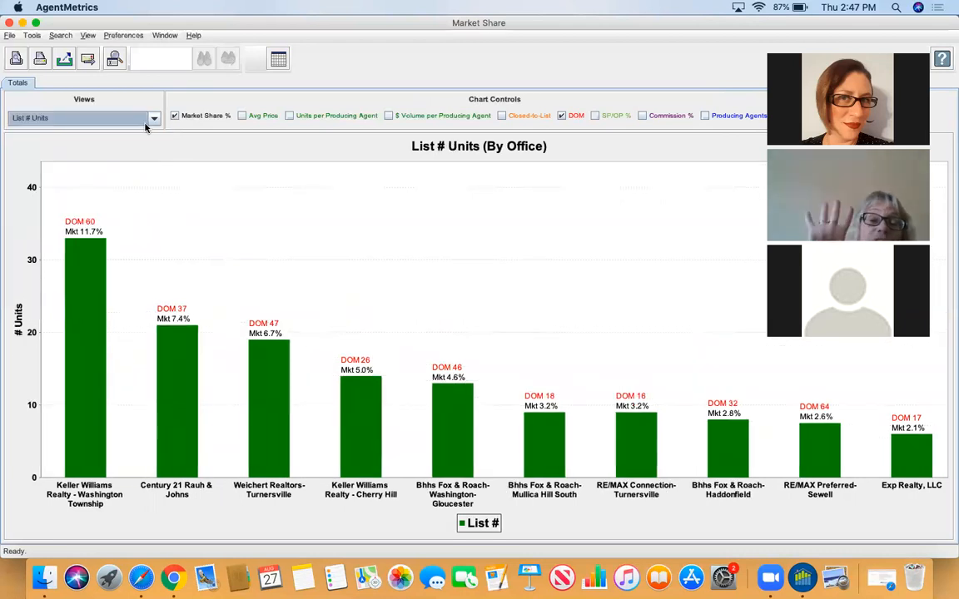
View the office chart by Sell $ Volume and by Sell # Units.
click(133, 116)
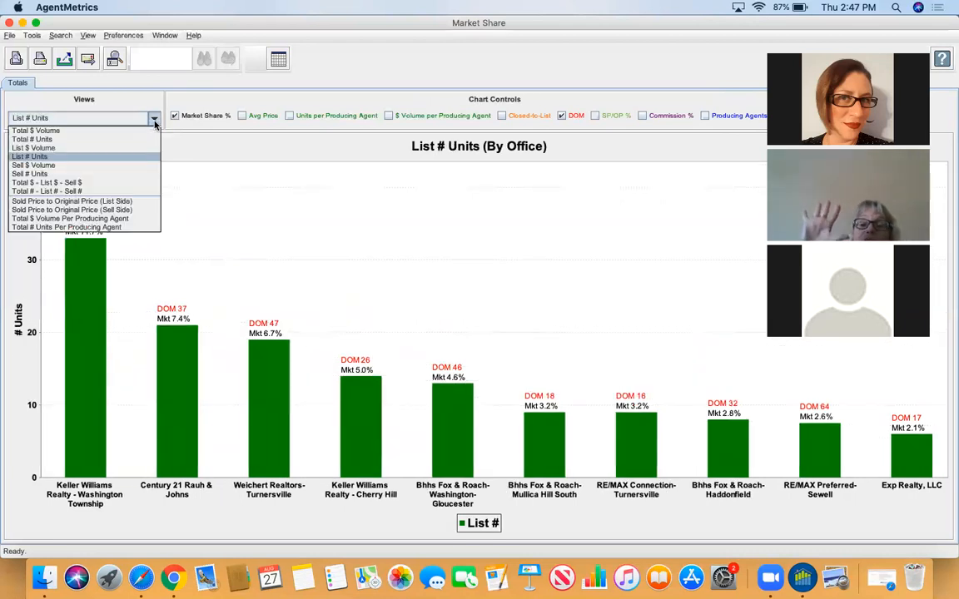
click(131, 166)
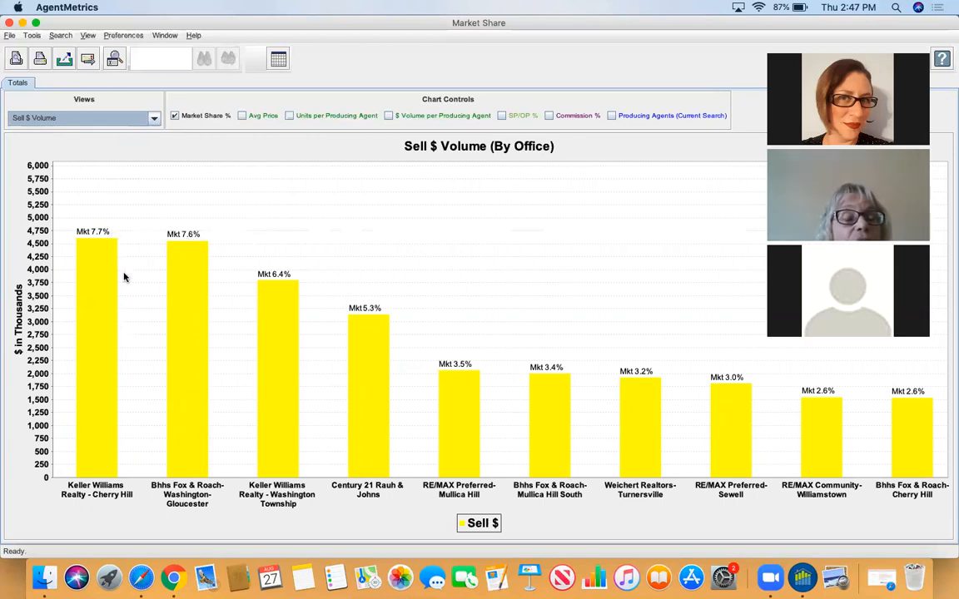
click(153, 119)
click(112, 174)
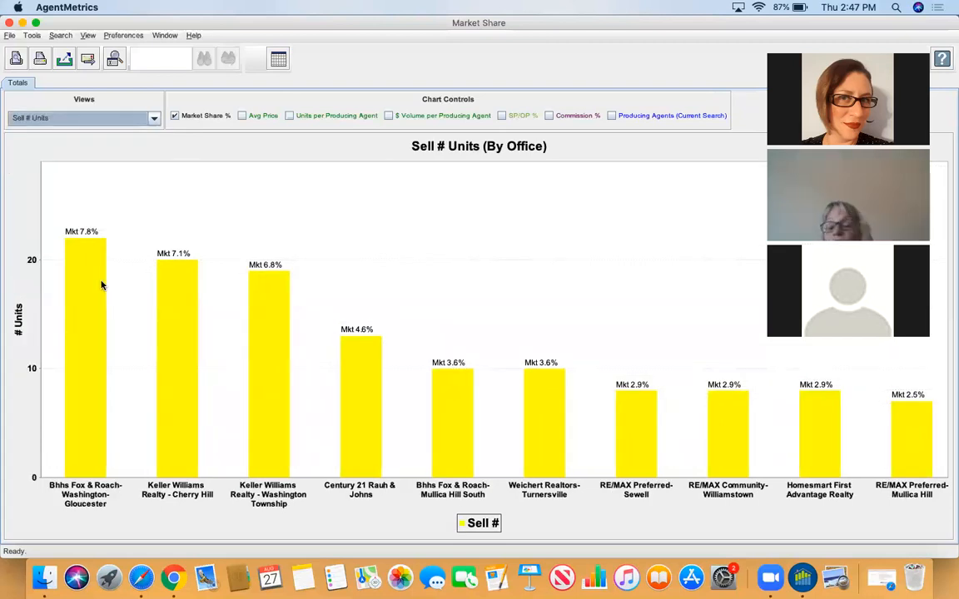
mouse_move(102, 286)
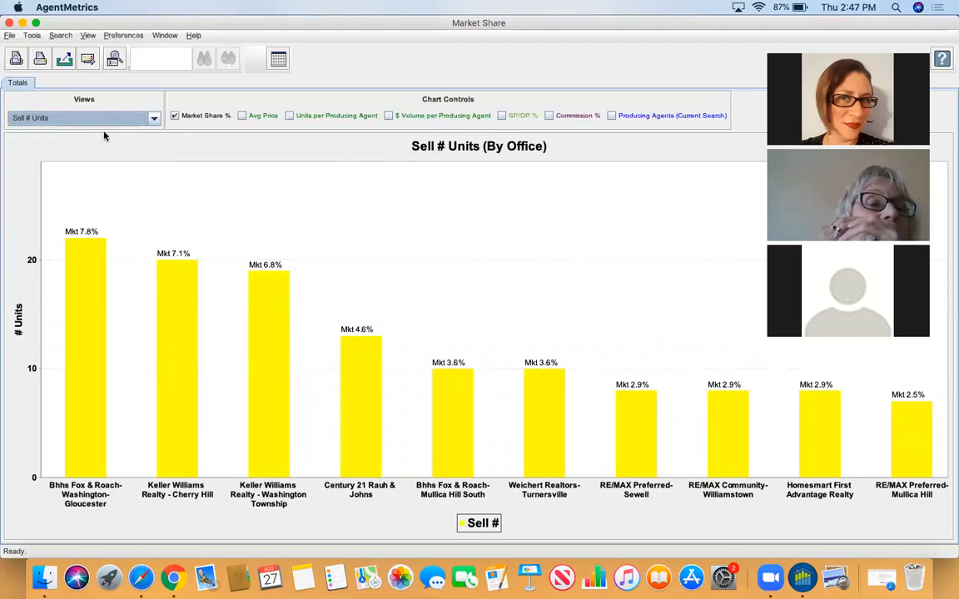
click(154, 122)
click(154, 122)
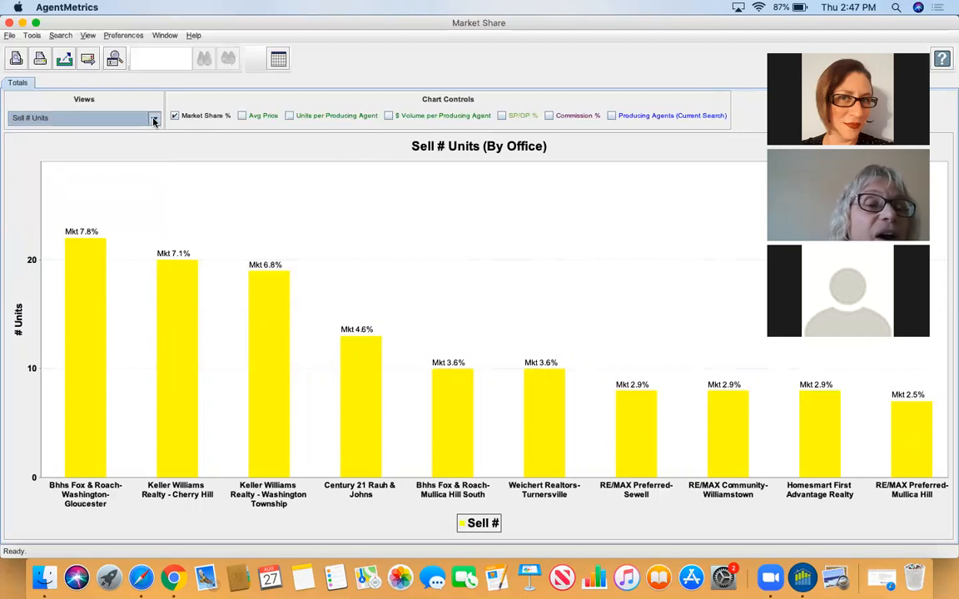
Reopen the market share search criteria, change the type to Broker, and run the search.
click(115, 60)
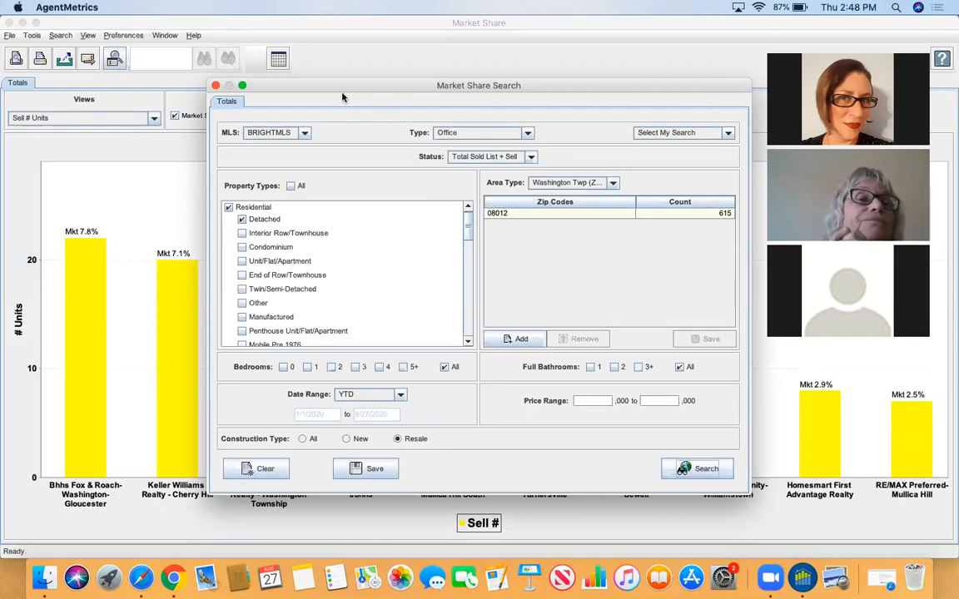
click(476, 133)
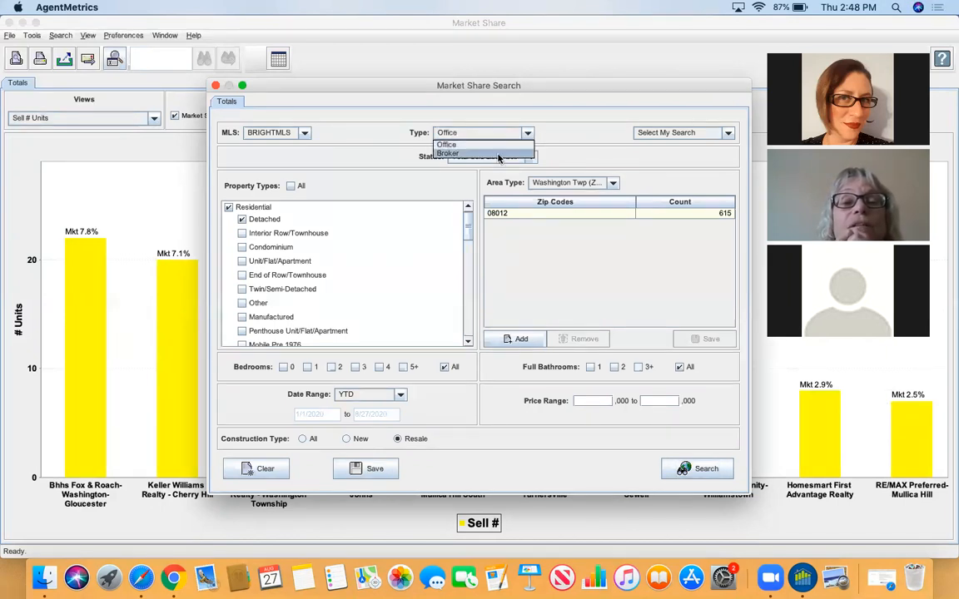
click(498, 154)
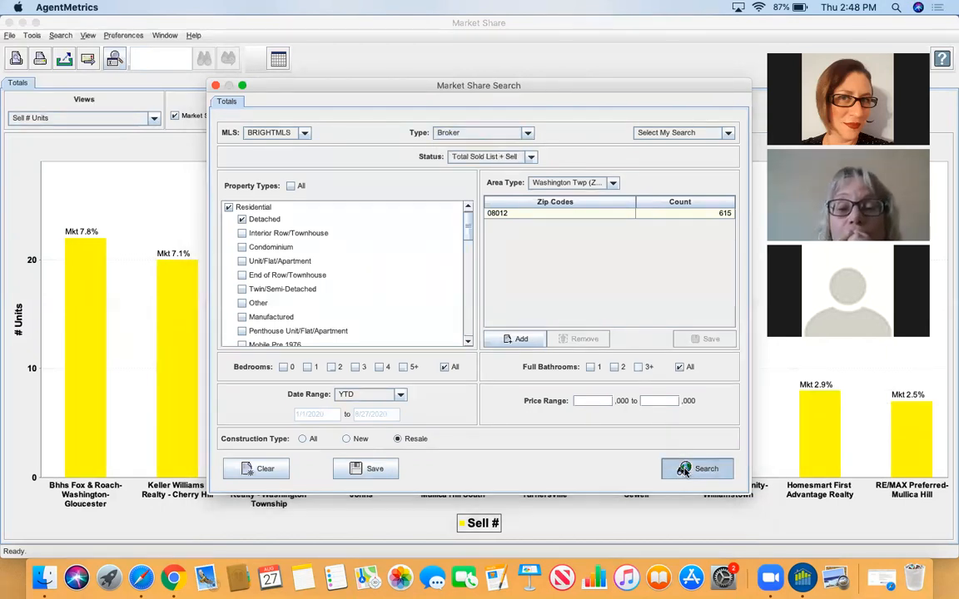
click(684, 471)
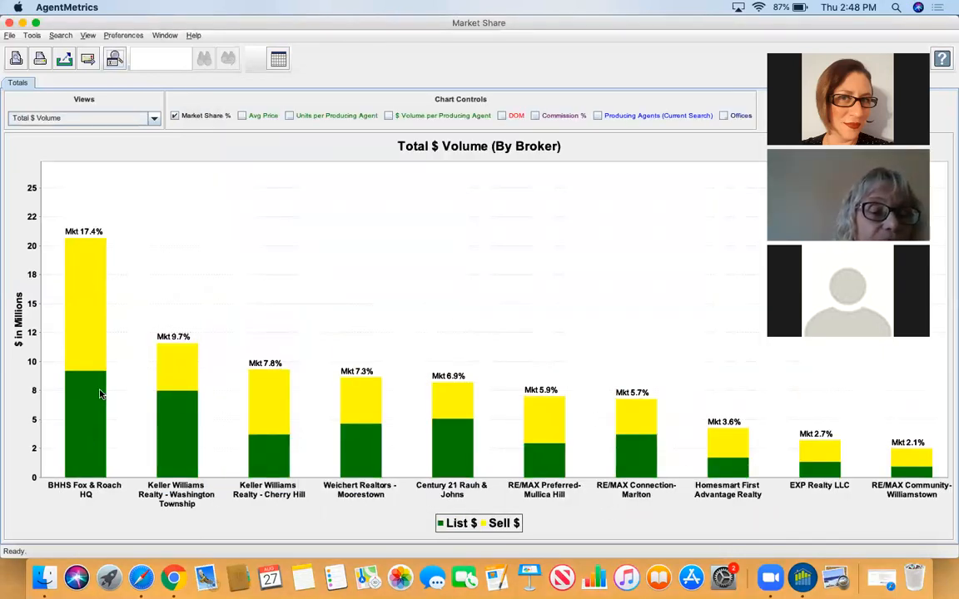
mouse_move(99, 394)
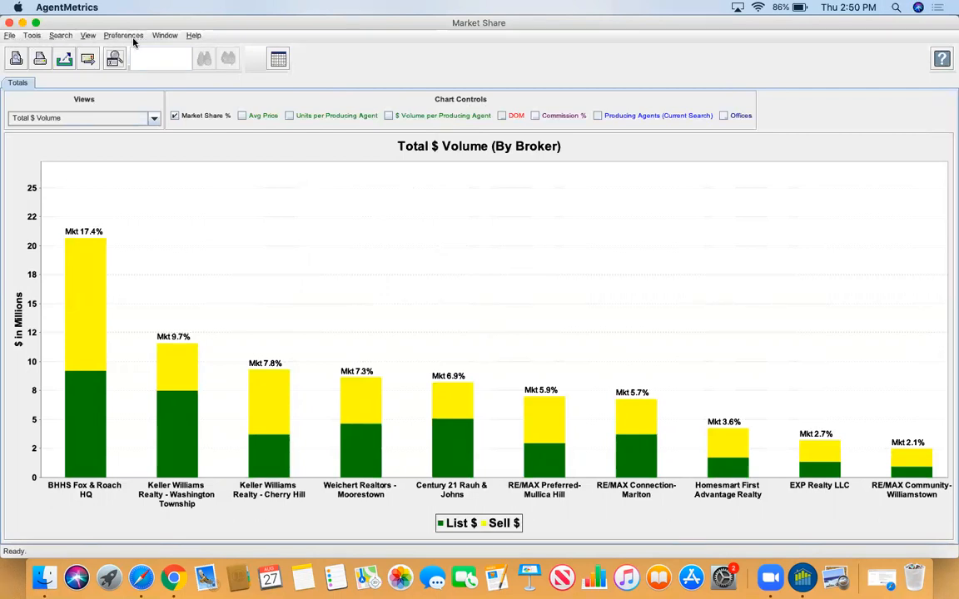
Open the MLS Median Price Trend report.
click(8, 36)
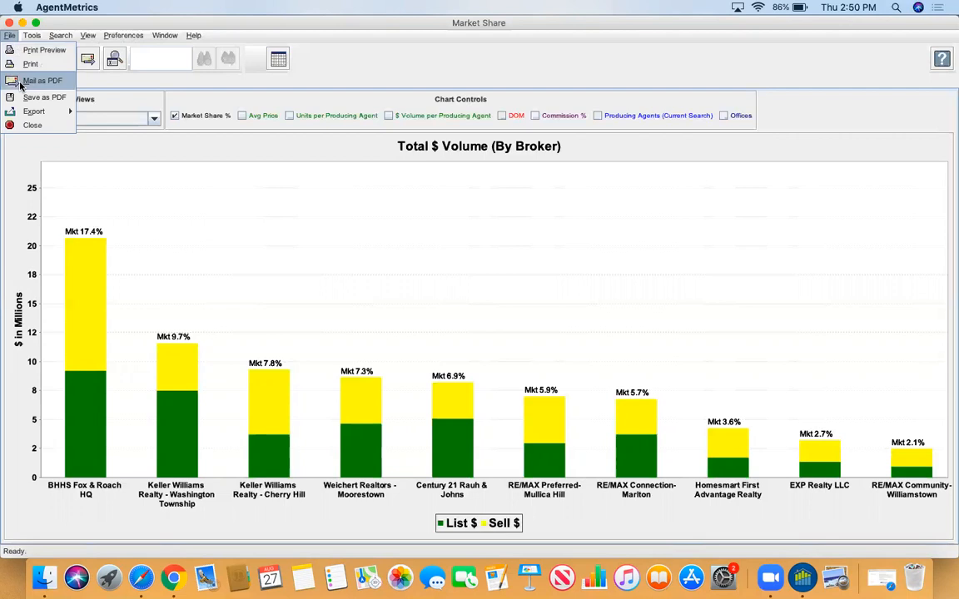
mouse_move(28, 113)
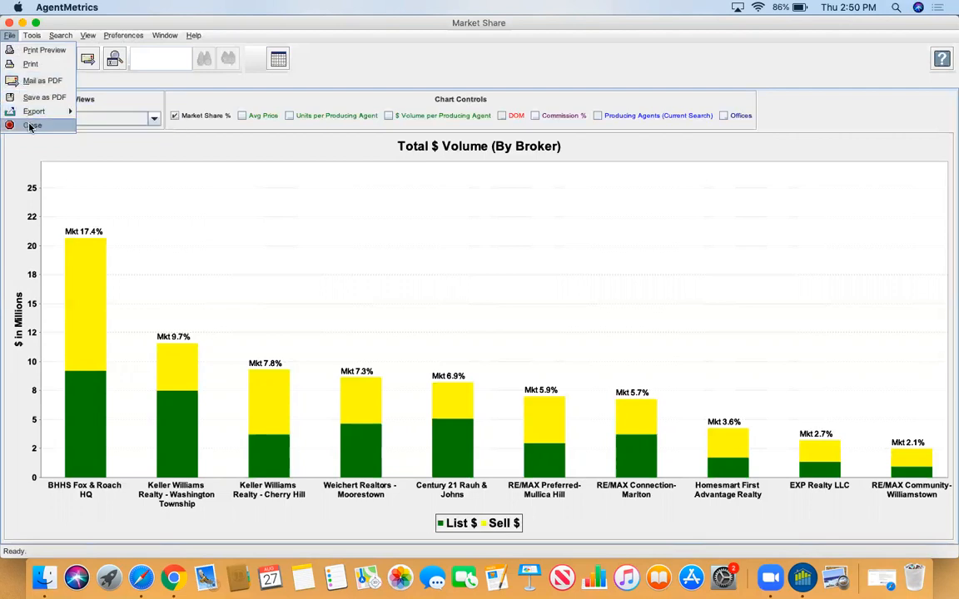
mouse_move(31, 37)
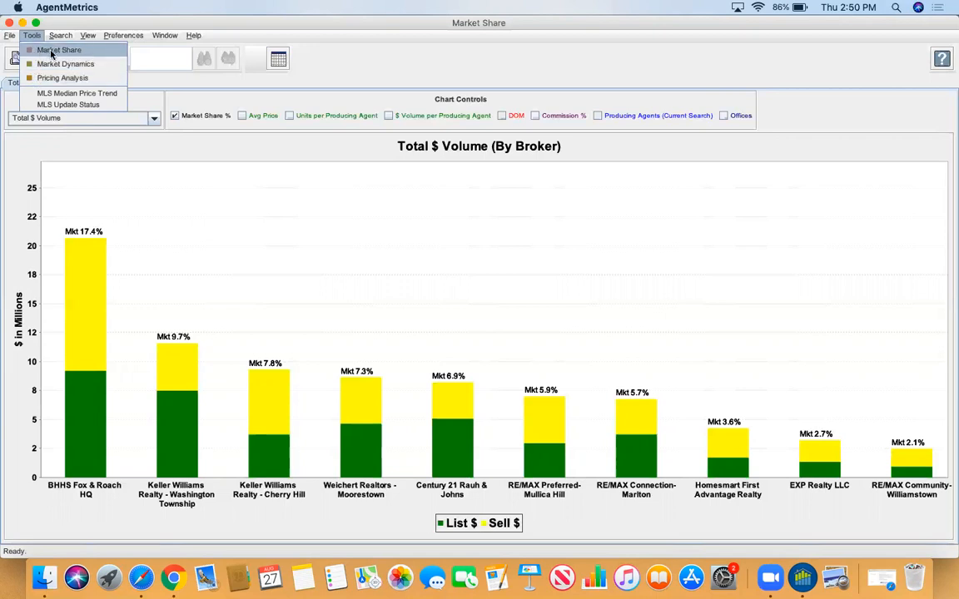
click(81, 95)
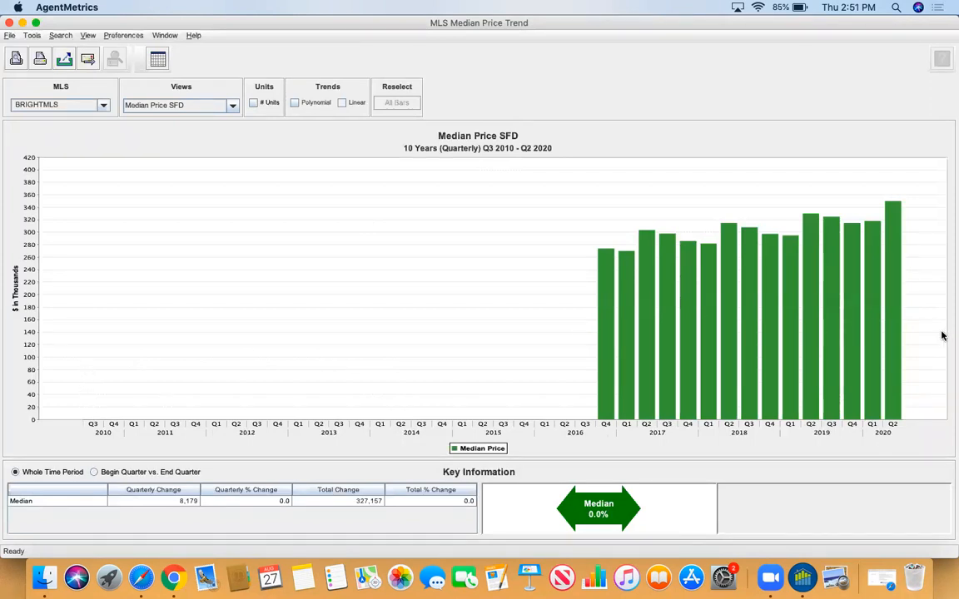
Select the quarters from Q4 2016 through Q2 2020 on the Median Price SFD chart to calculate the change over that period.
click(602, 375)
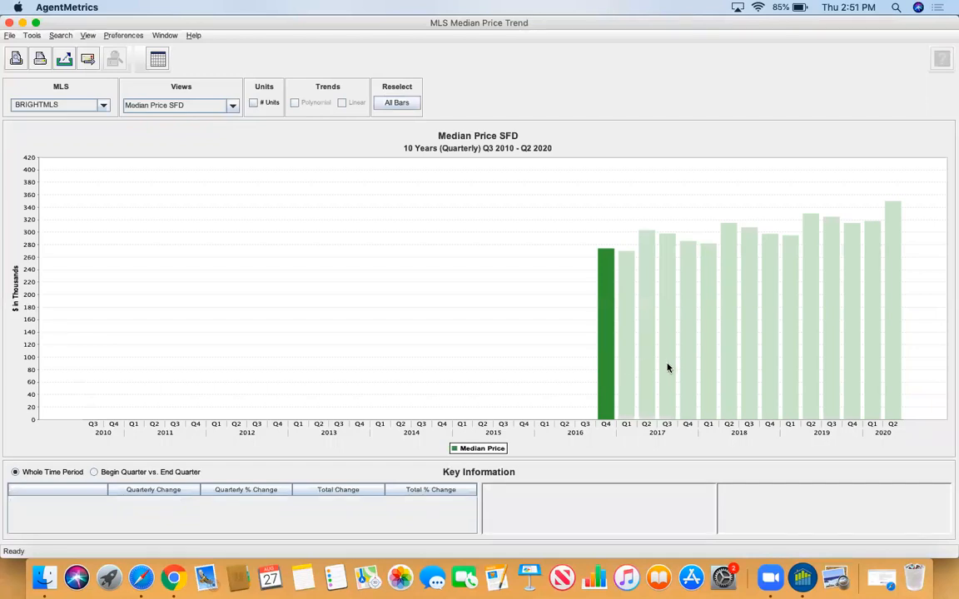
click(895, 328)
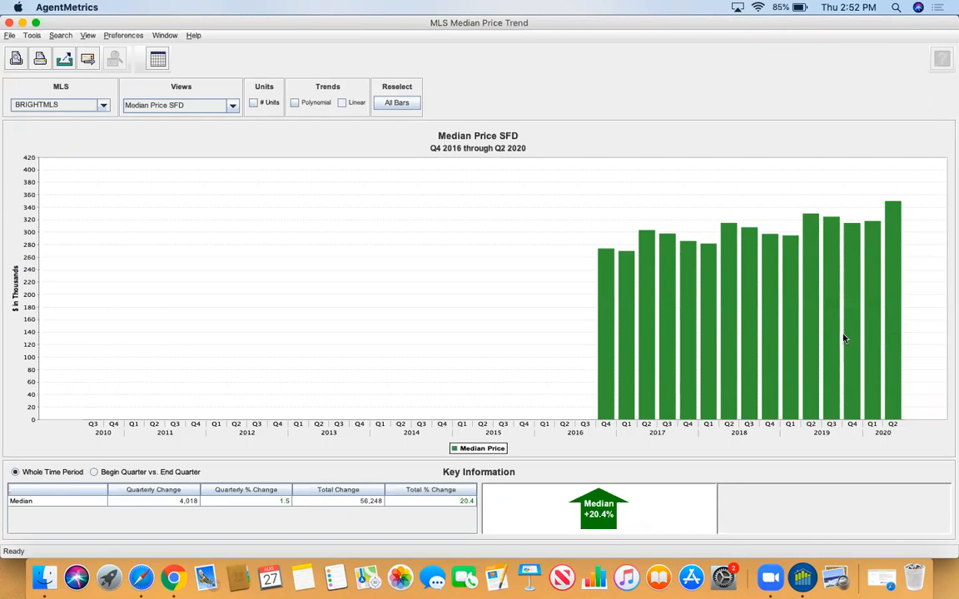
mouse_move(808, 326)
mouse_move(674, 336)
click(606, 313)
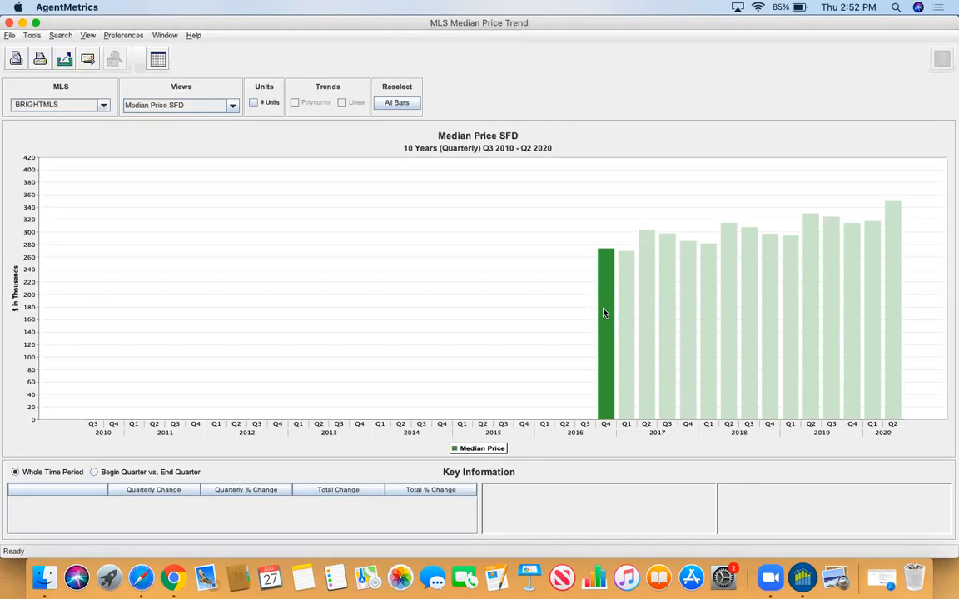
shift+click(894, 264)
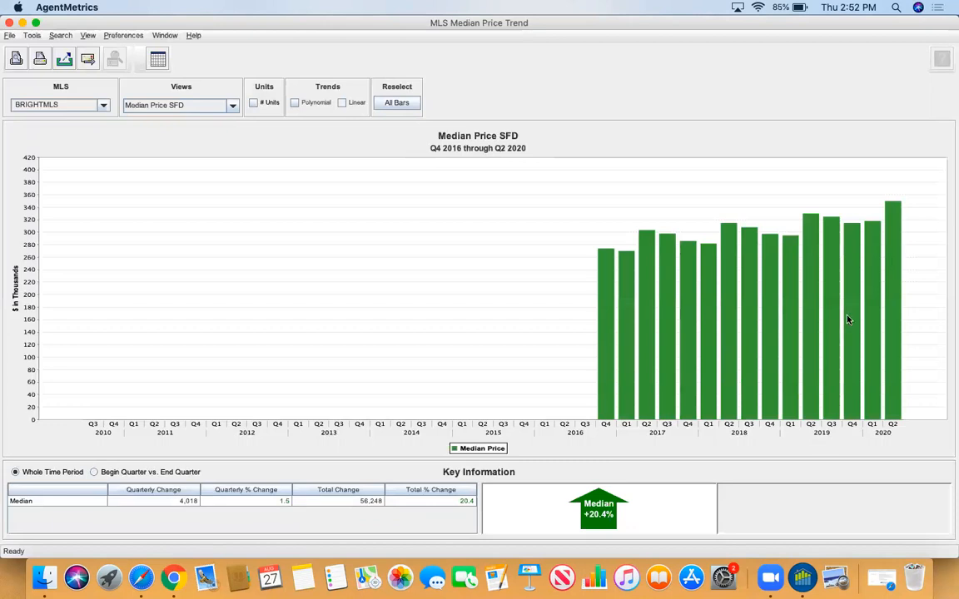
mouse_move(848, 319)
Check the MLS Update Status for BRIGHTMLS and close its window.
click(32, 36)
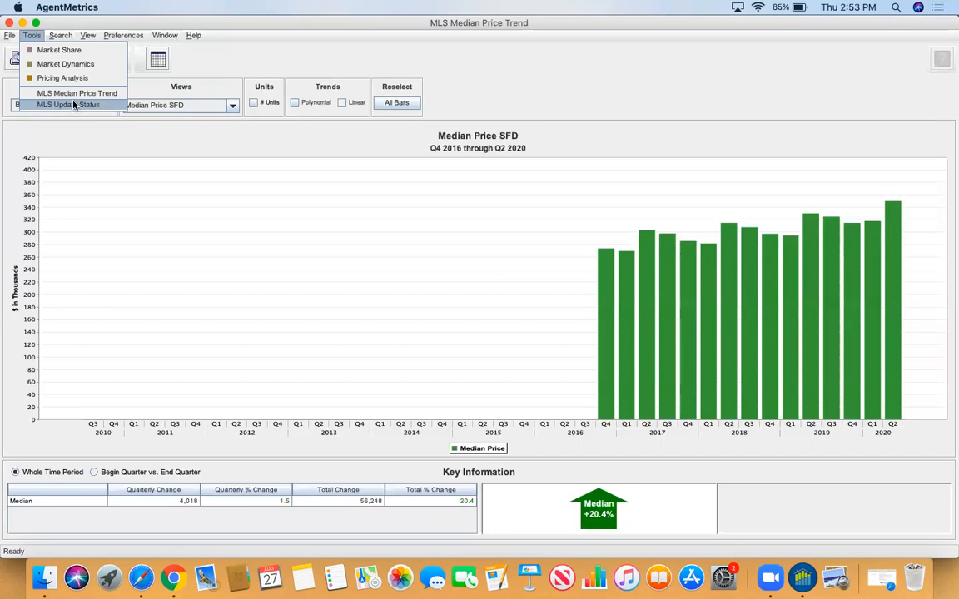
click(74, 105)
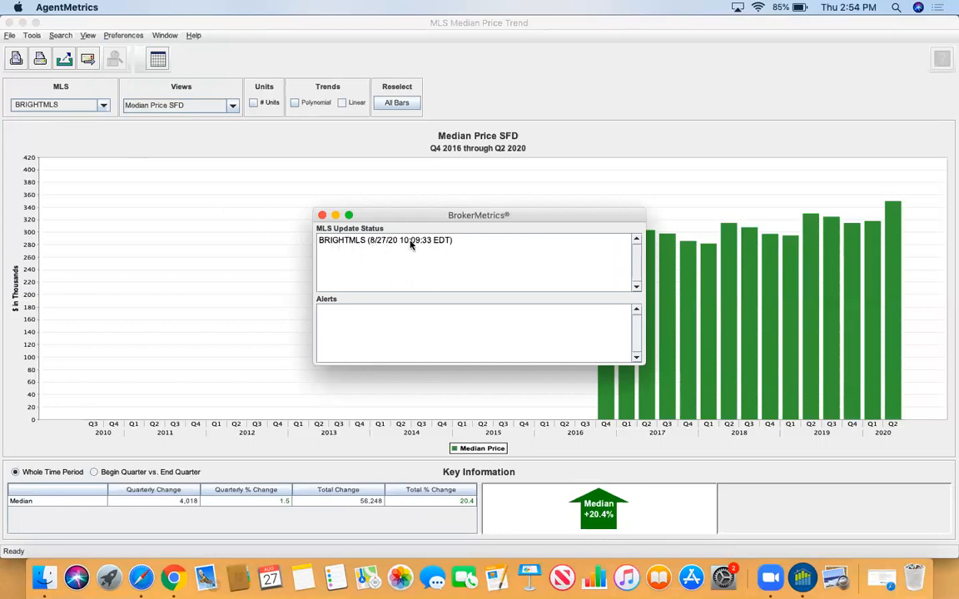
click(322, 215)
Display the median price trend data as a grid instead of a chart.
click(62, 35)
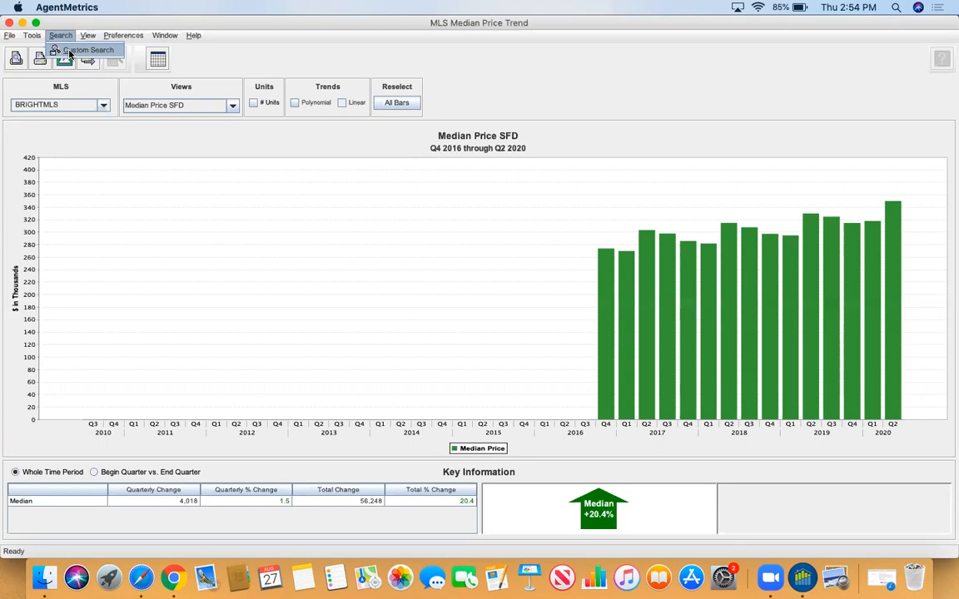
click(87, 35)
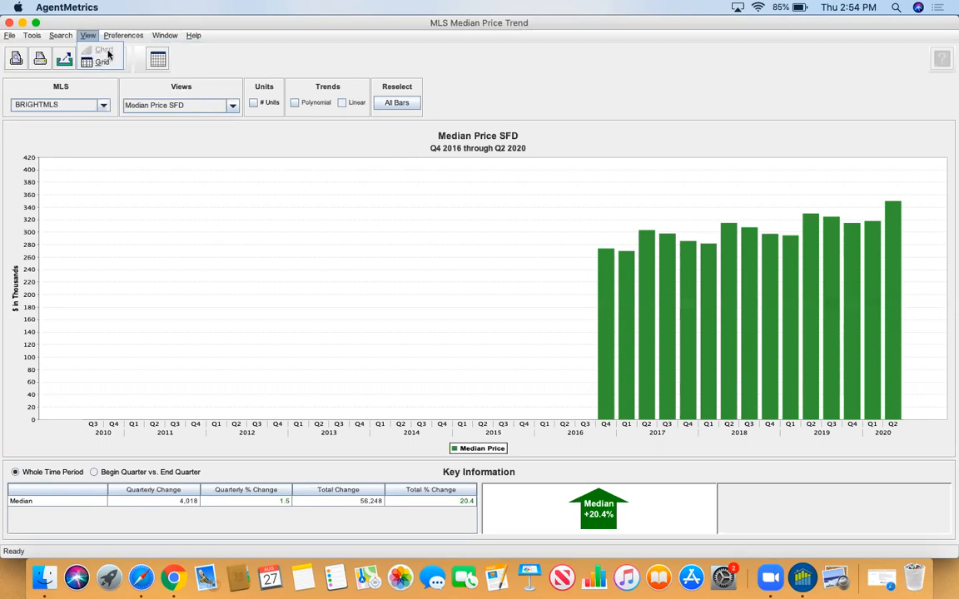
click(96, 64)
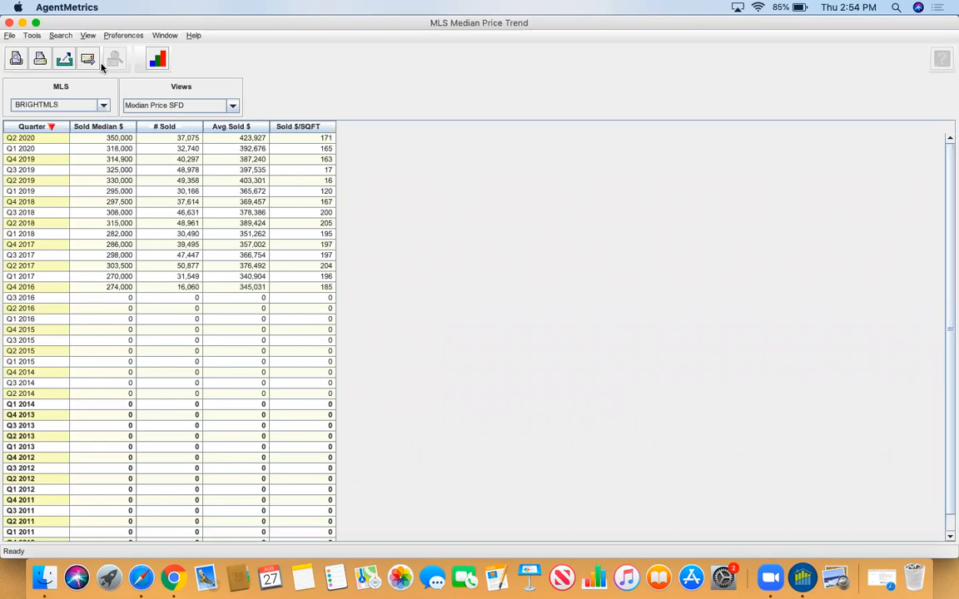
Switch from the median price grid back to the open Market Share window.
click(87, 36)
mouse_move(114, 37)
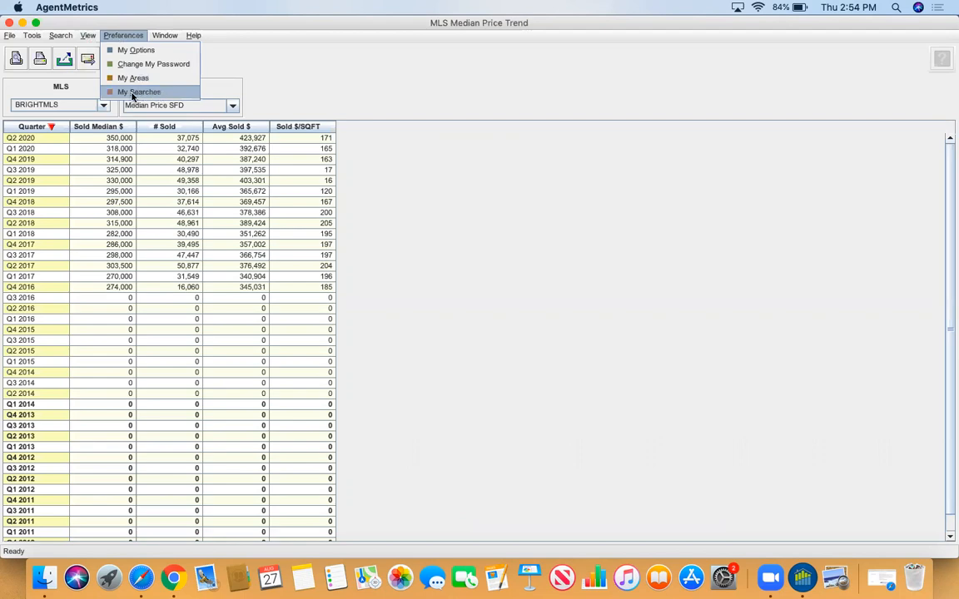
mouse_move(155, 35)
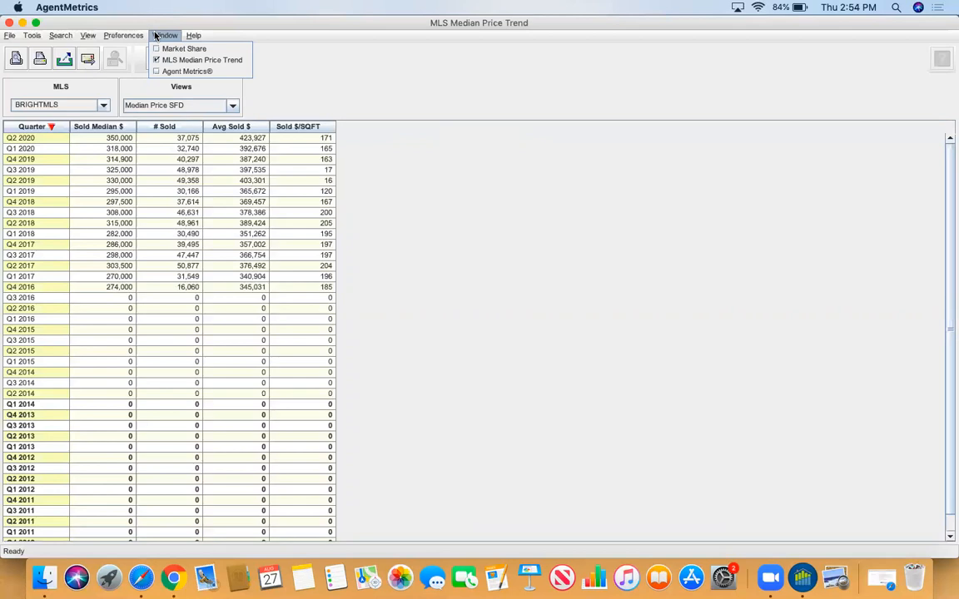
click(155, 50)
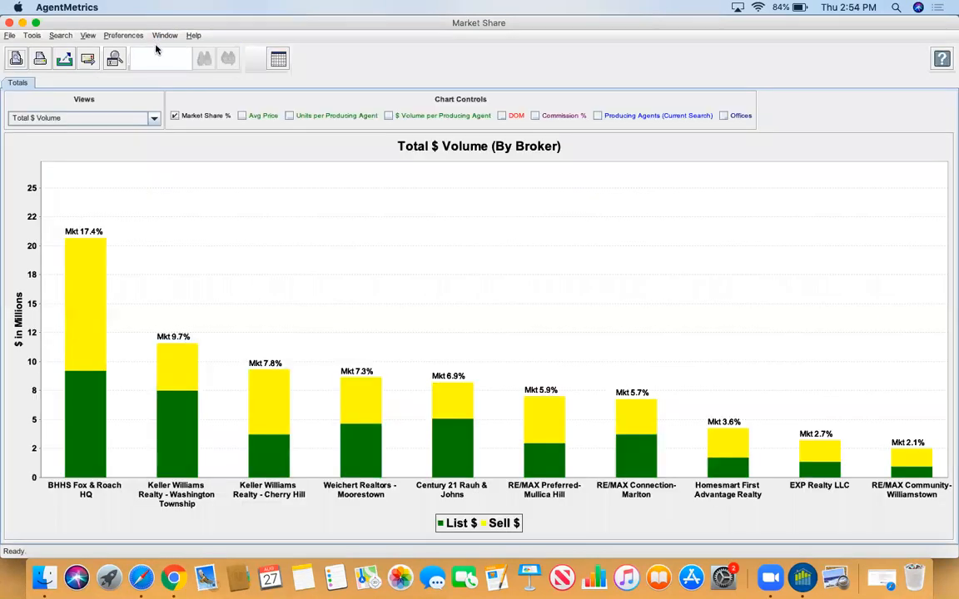
Try to bring up the Agent Metrics window from the Market Share window.
click(161, 37)
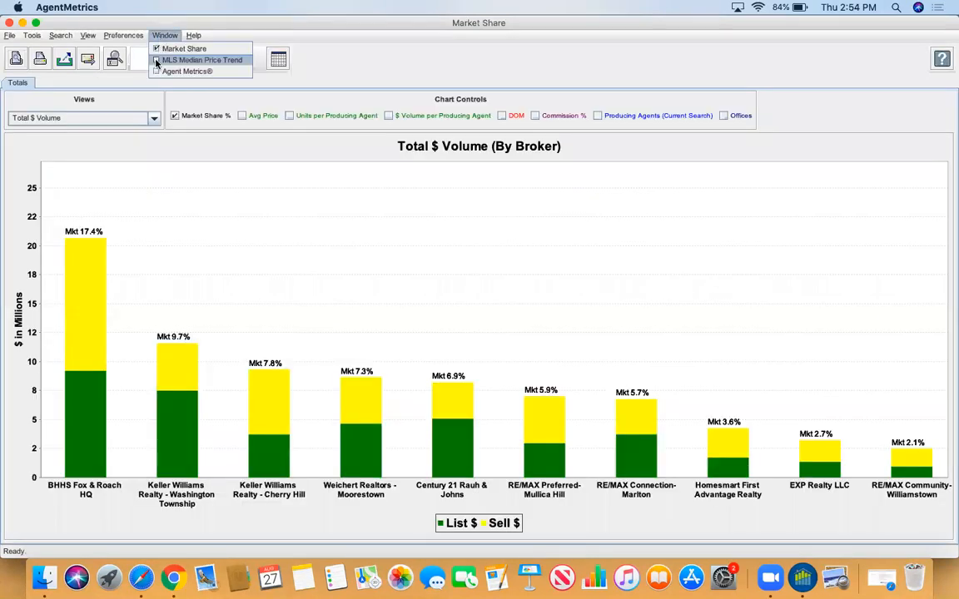
click(153, 72)
click(160, 35)
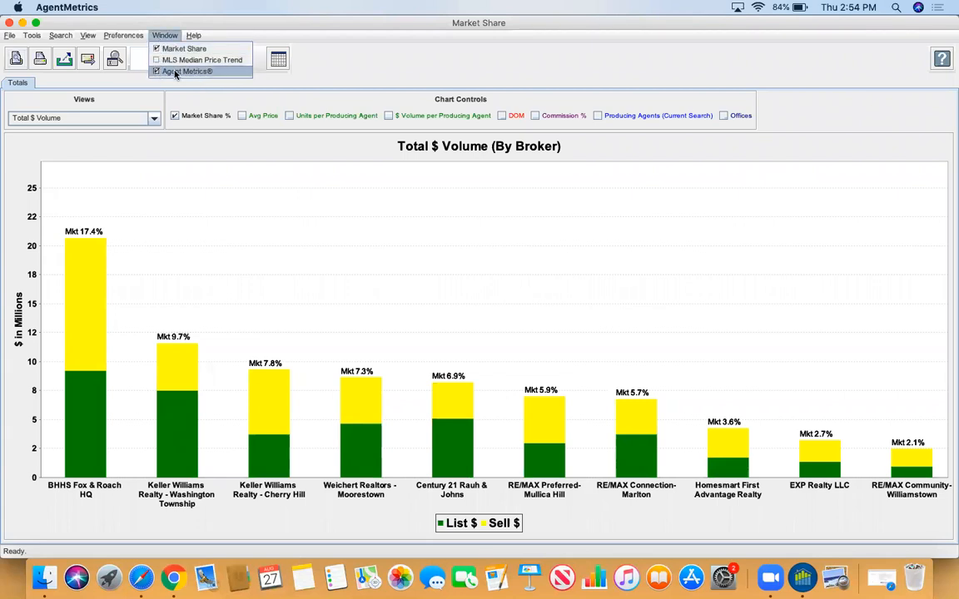
mouse_move(192, 39)
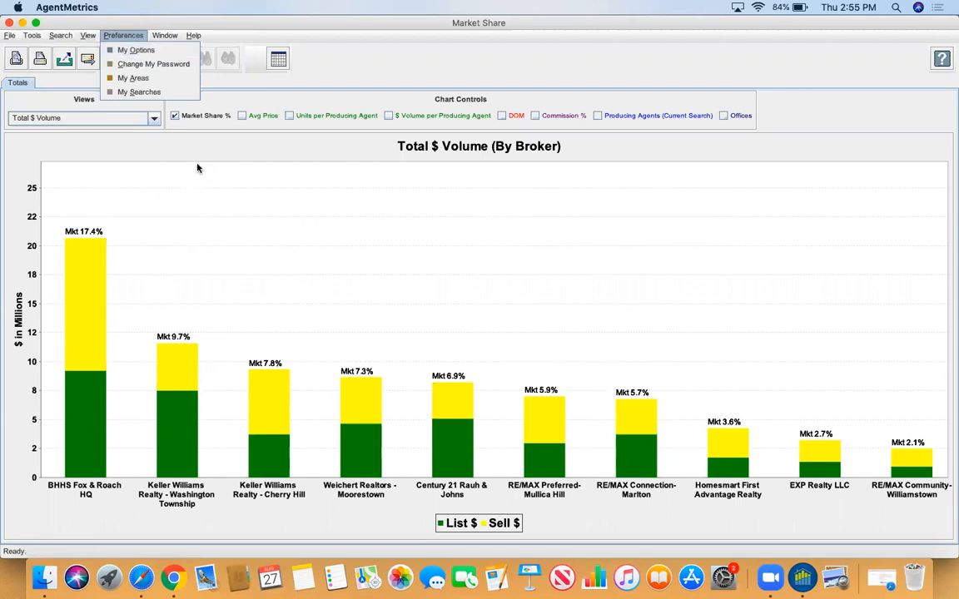
Open the Market Dynamics tool and check the list of saved searches in its search form.
click(32, 36)
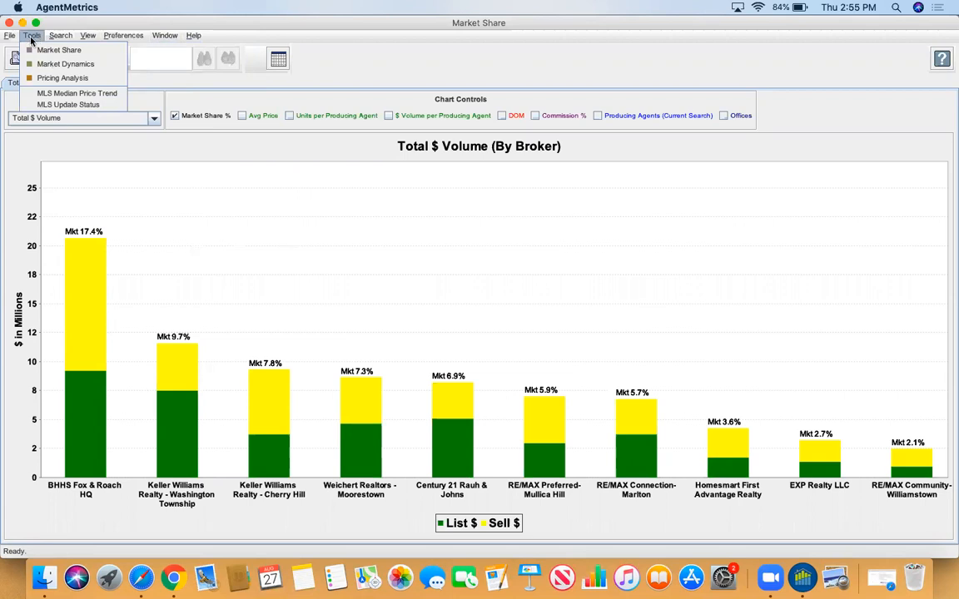
click(79, 65)
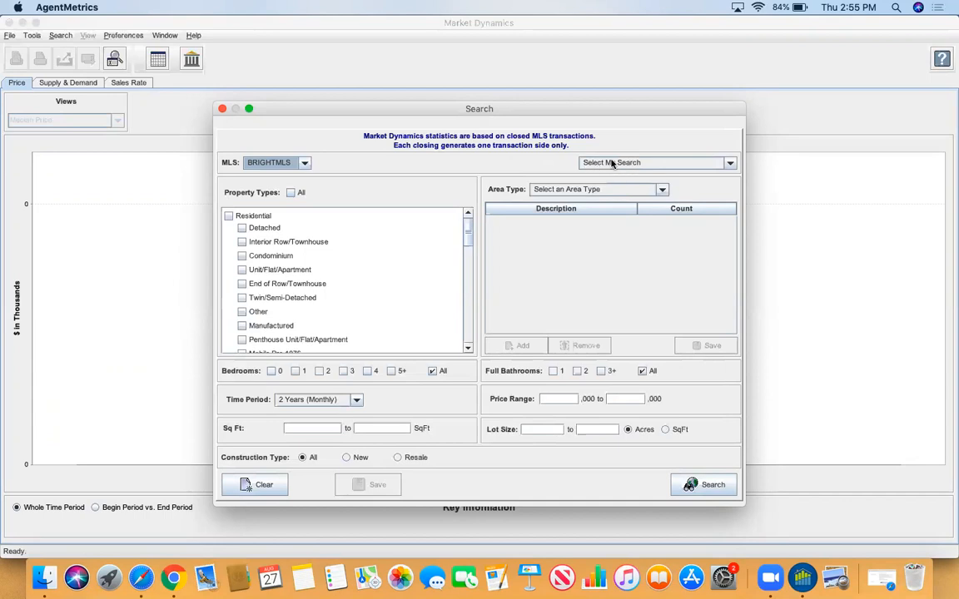
click(730, 164)
click(729, 163)
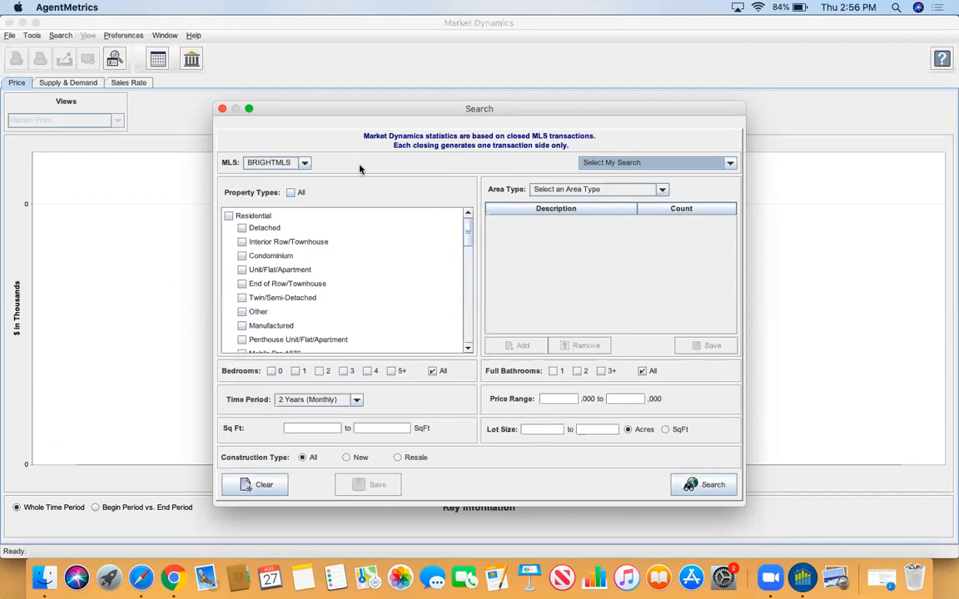
Limit the search to Residential properties of type Detached with 3 bedrooms.
click(229, 216)
click(242, 229)
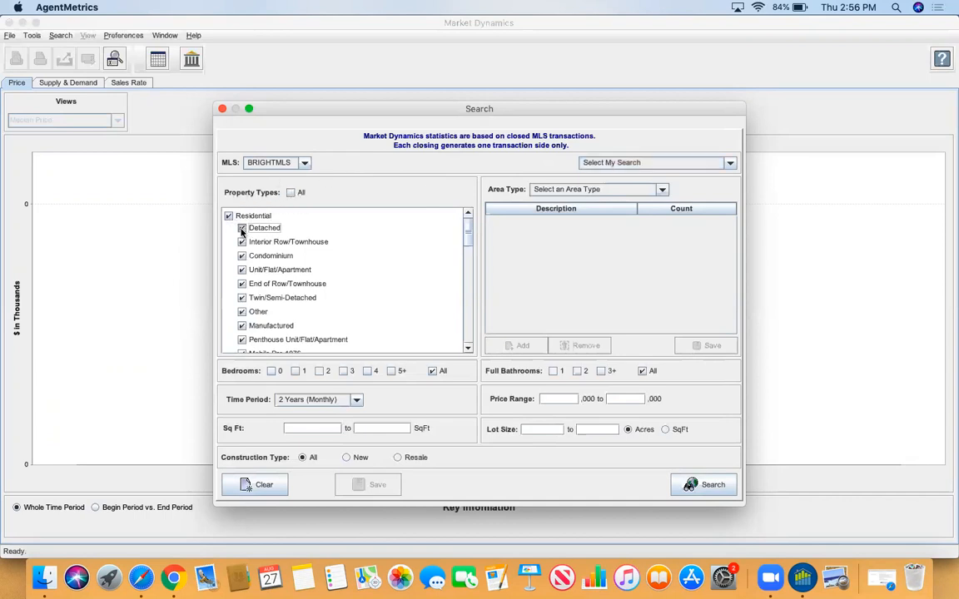
click(229, 217)
click(243, 229)
click(242, 227)
click(241, 228)
click(343, 372)
Set the search area by zip code, adding 08012 as the selected area.
click(663, 191)
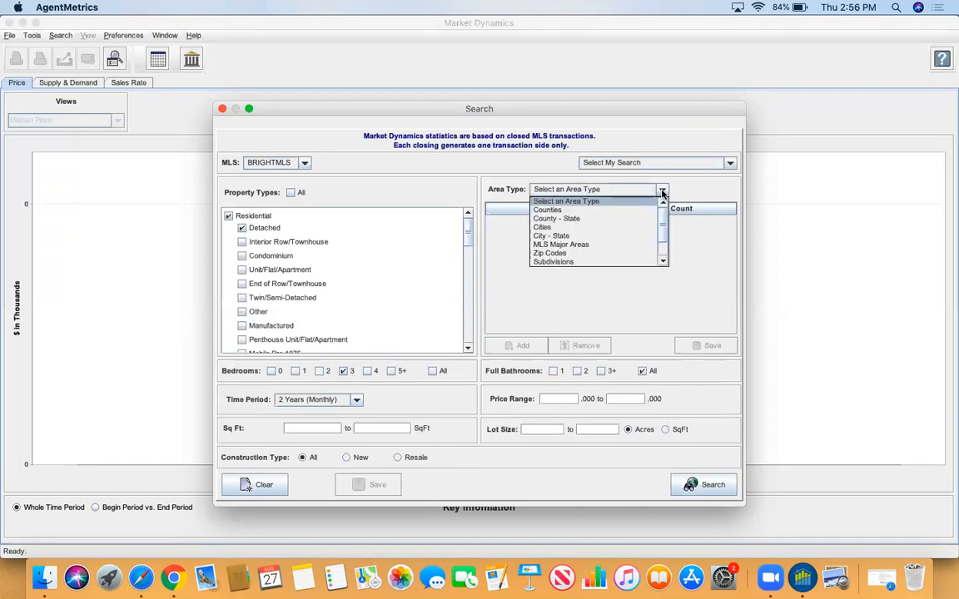
click(586, 254)
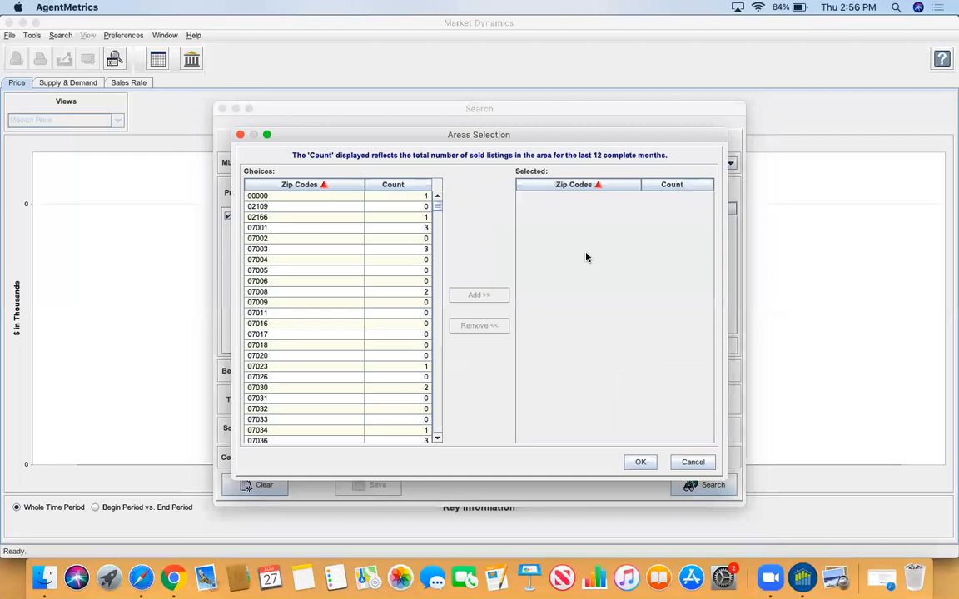
scroll(363, 313, down, 20)
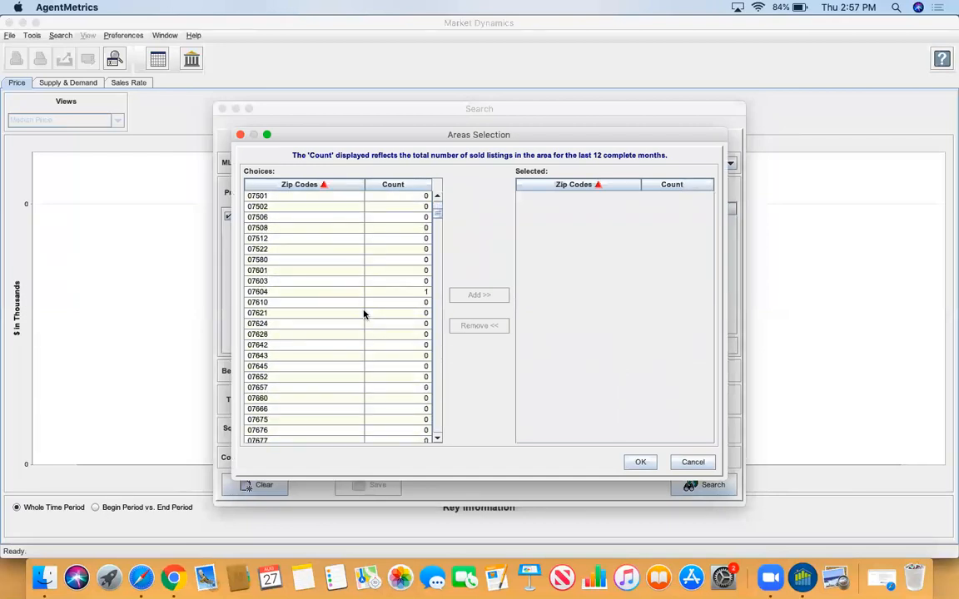
scroll(364, 314, down, 10)
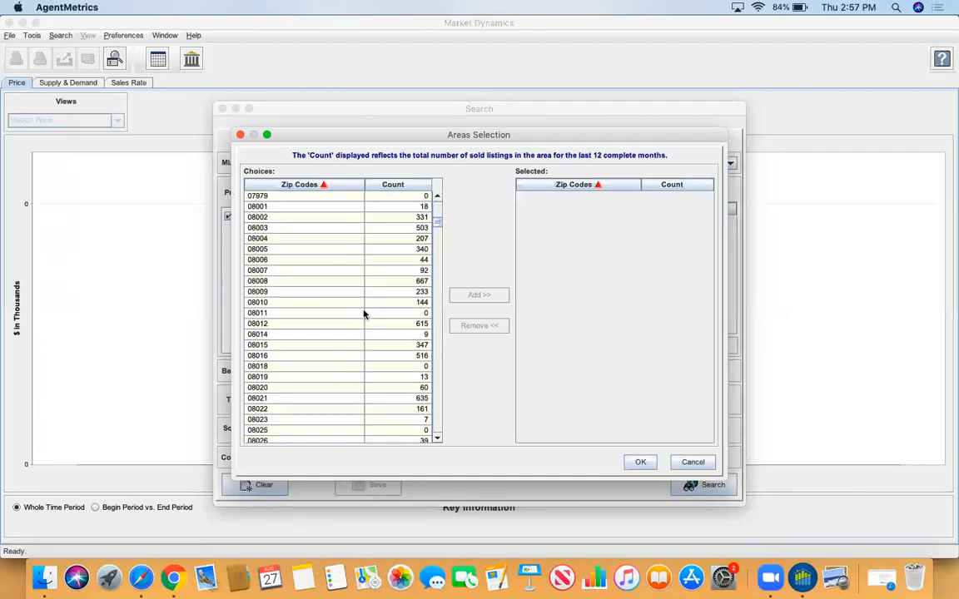
click(271, 325)
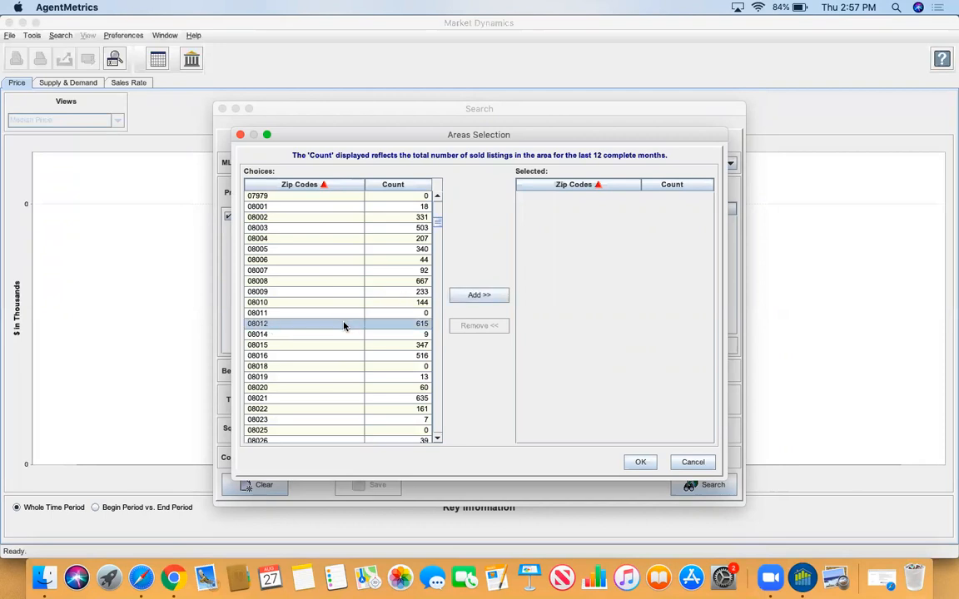
click(474, 298)
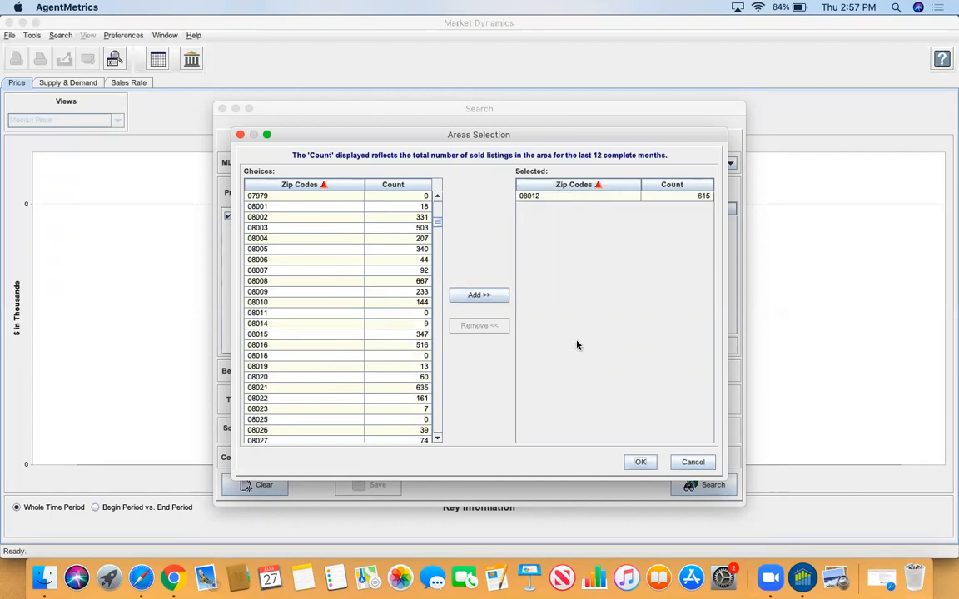
click(638, 464)
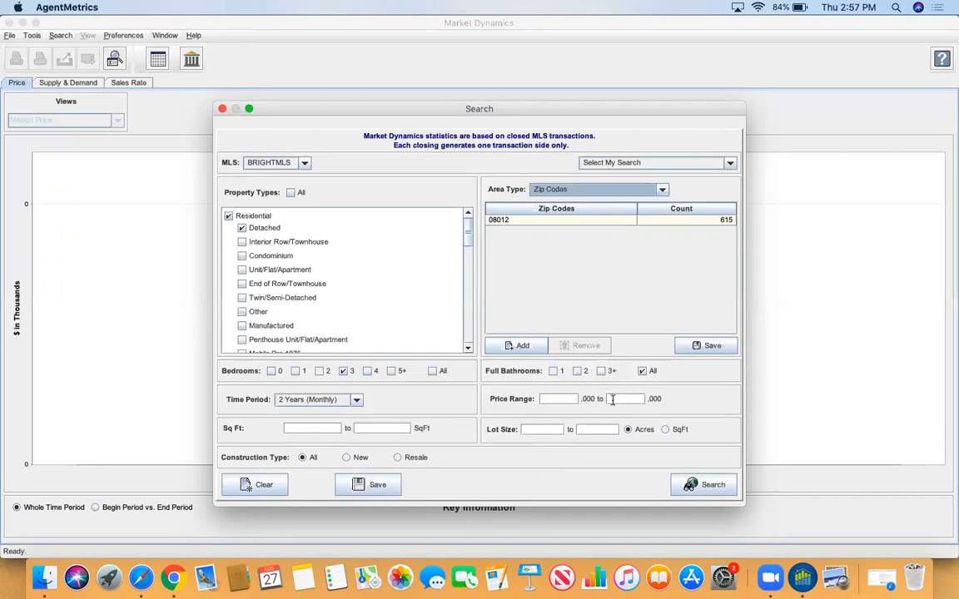
Set the minimum price to $100 thousand, the time period to 1 Year (Monthly) and the construction type to Resale.
click(559, 400)
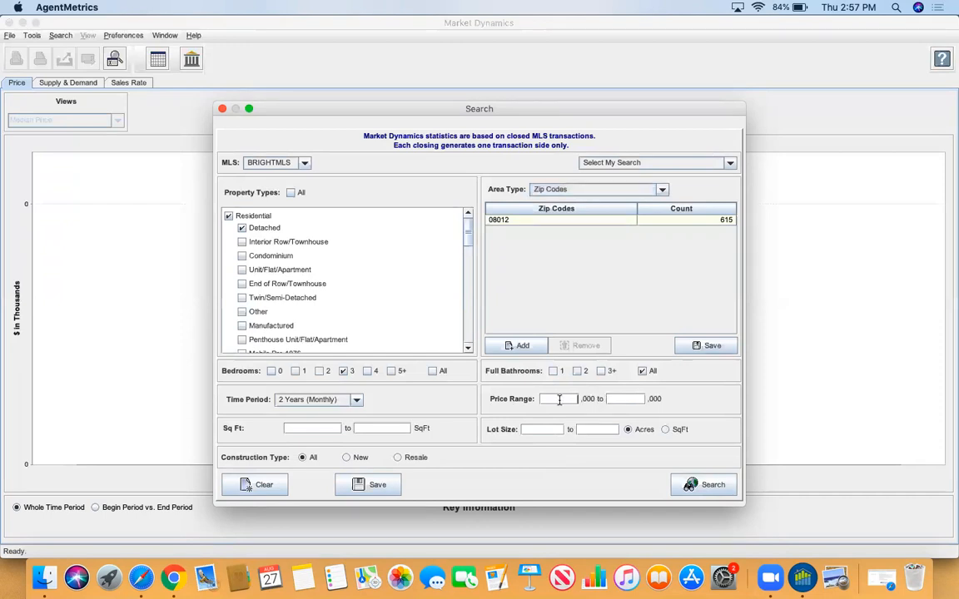
text(100)
click(357, 402)
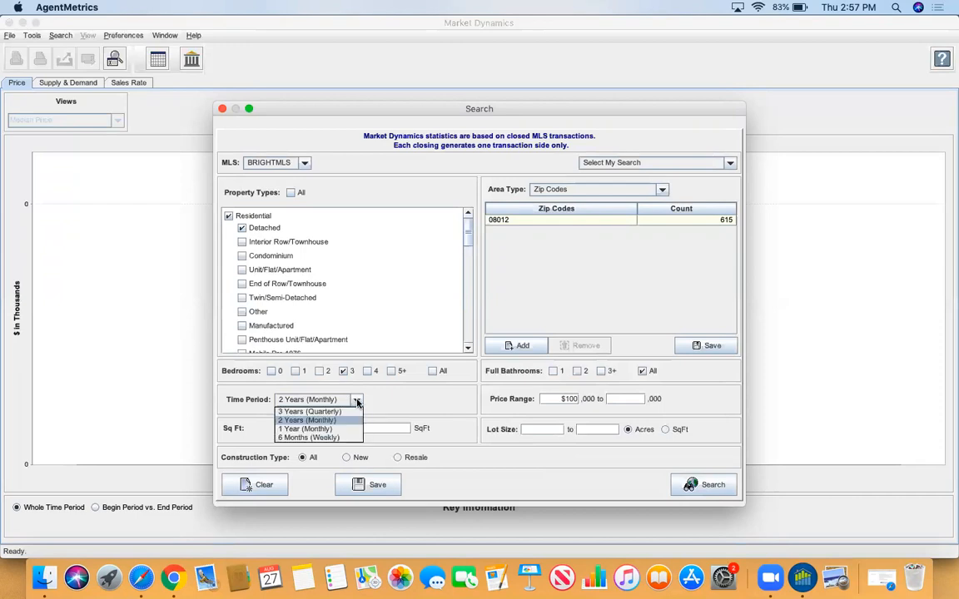
click(325, 429)
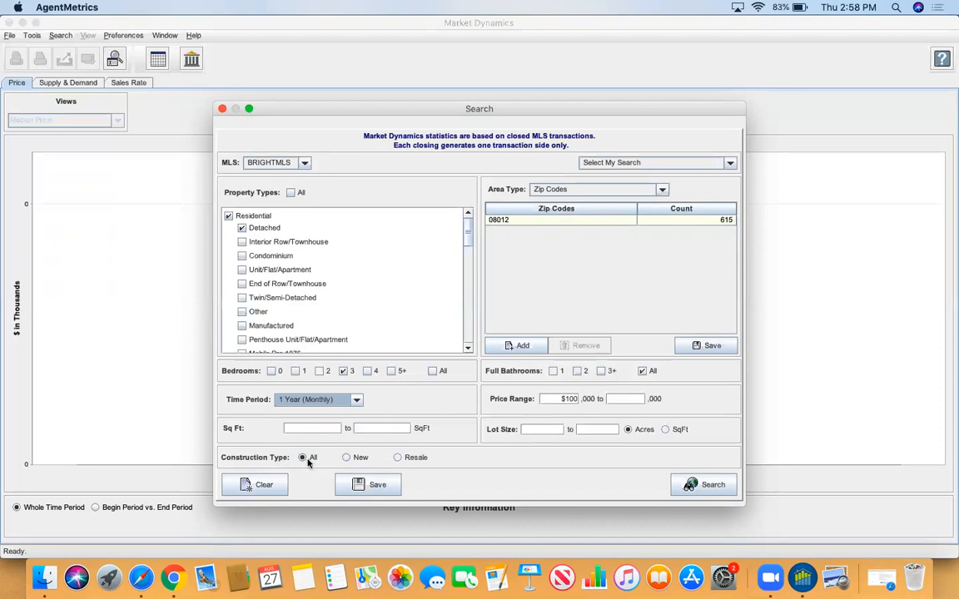
click(398, 458)
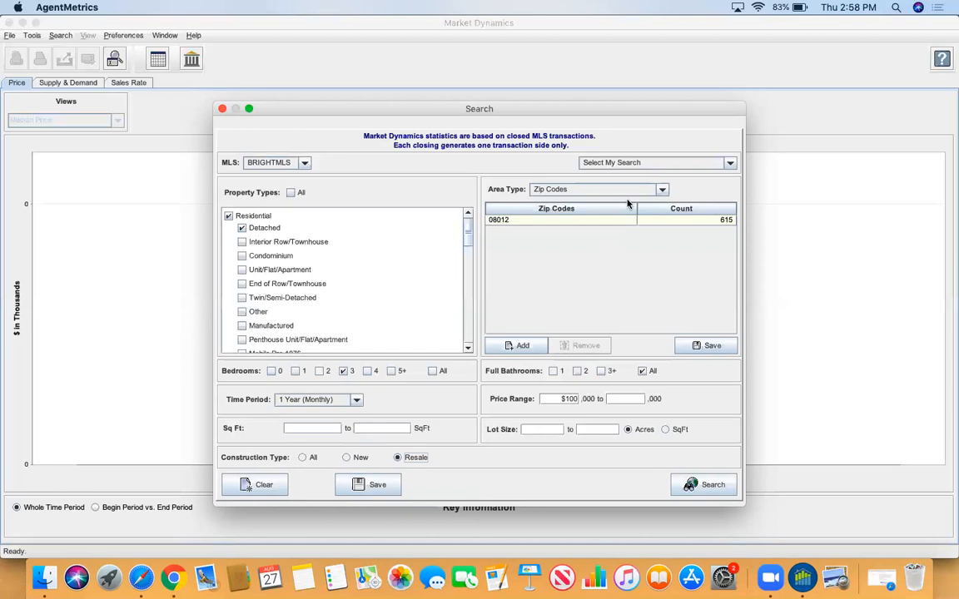
Save the search criteria as "Wash Twp Year" and check the saved searches list for it.
click(371, 487)
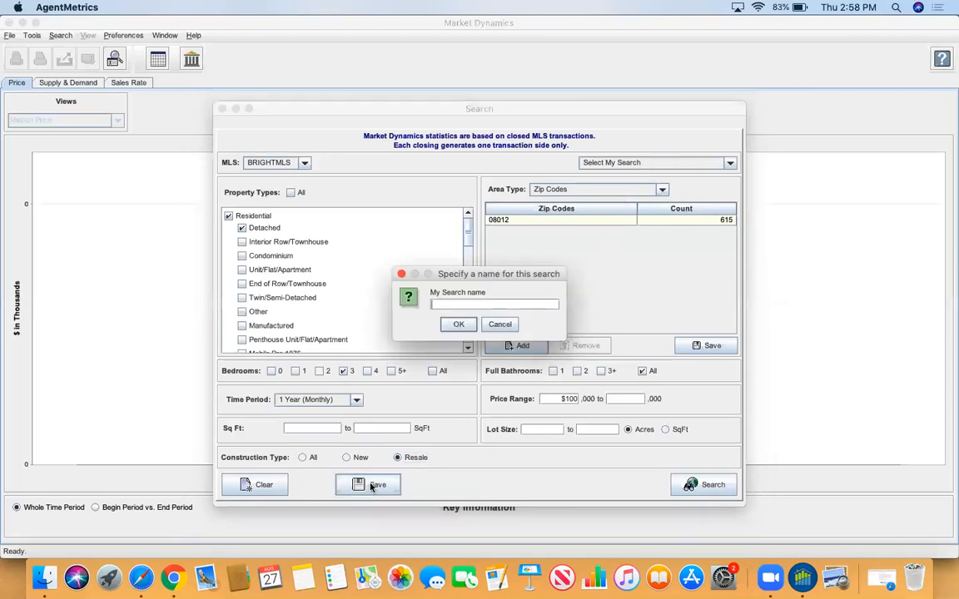
text(Wash Twp Year)
click(459, 324)
click(475, 323)
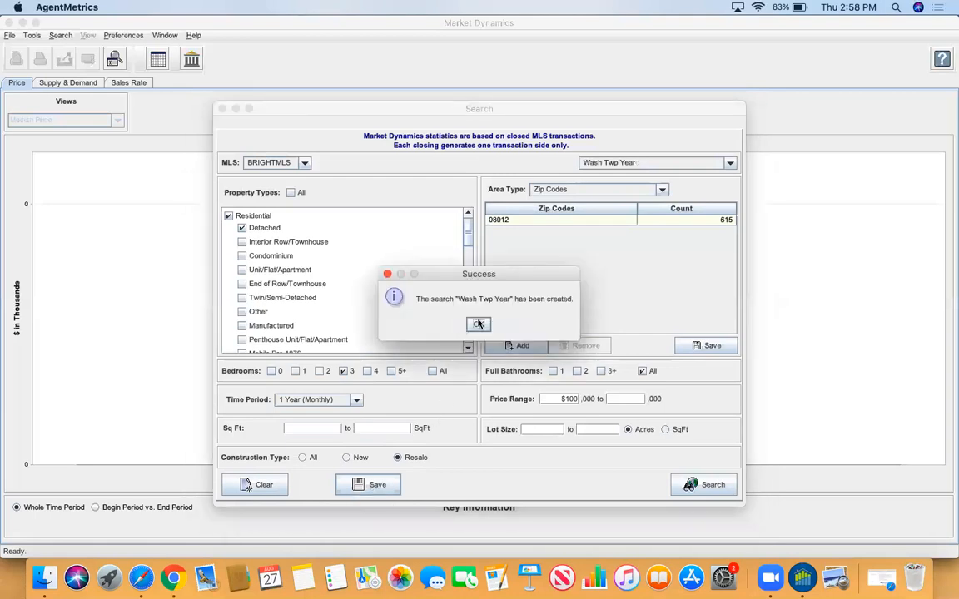
click(729, 162)
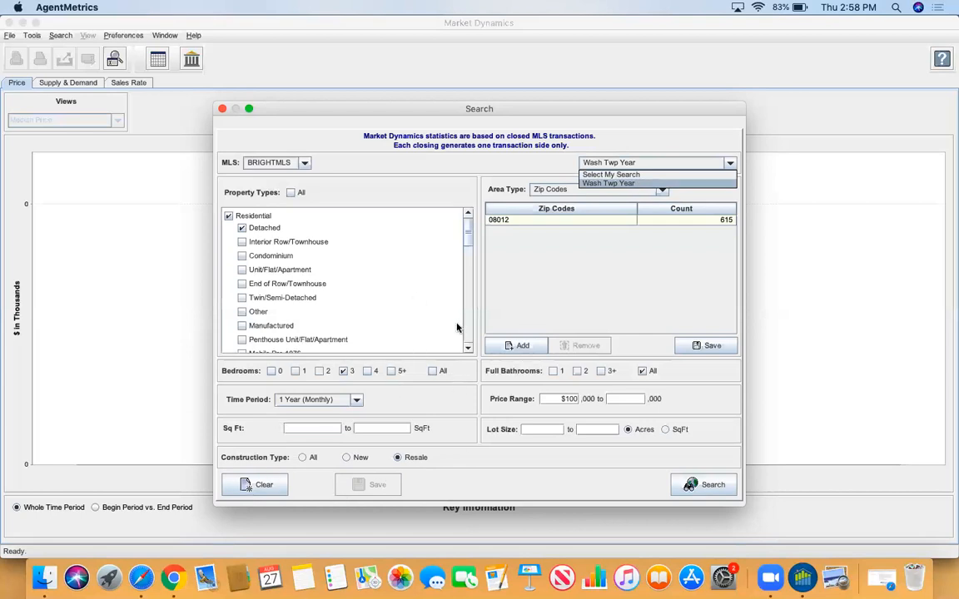
click(665, 136)
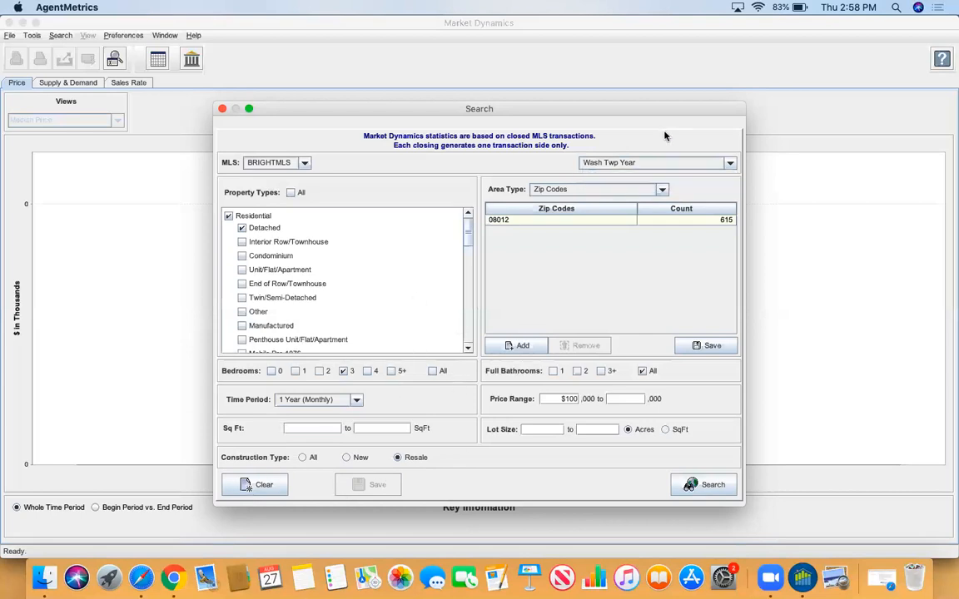
Run the Market Dynamics search and dismiss the chart customization notice.
click(706, 492)
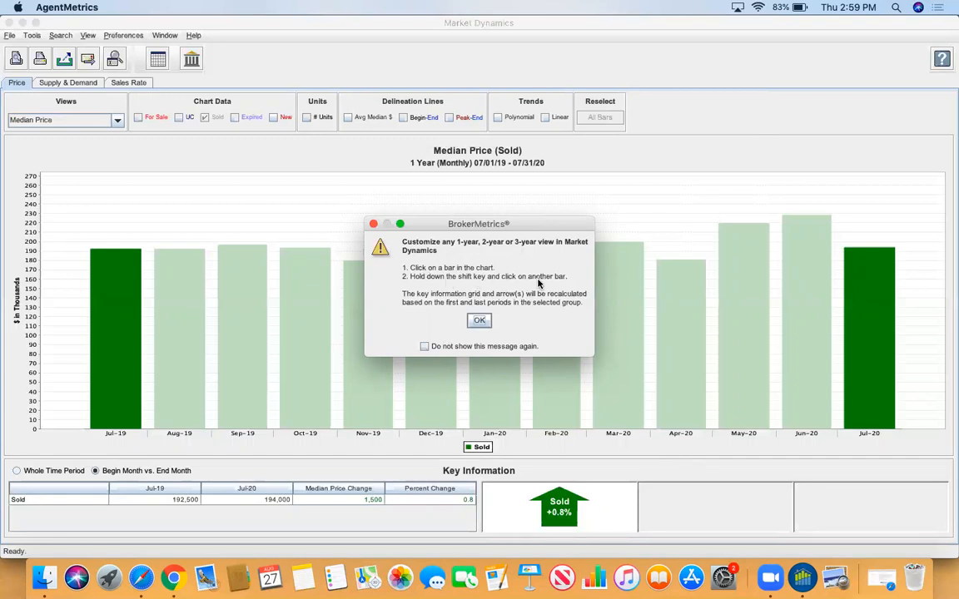
click(479, 321)
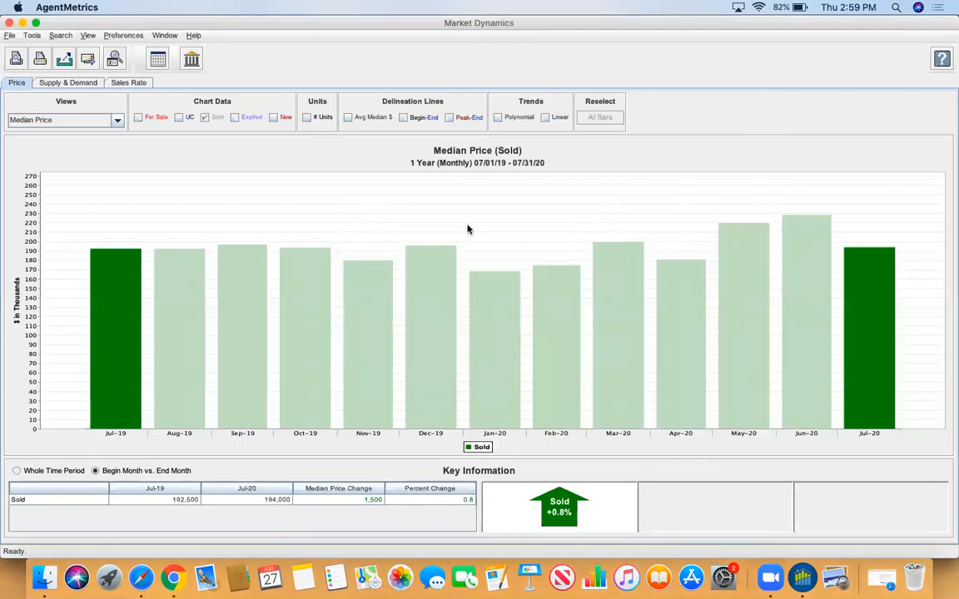
mouse_move(114, 325)
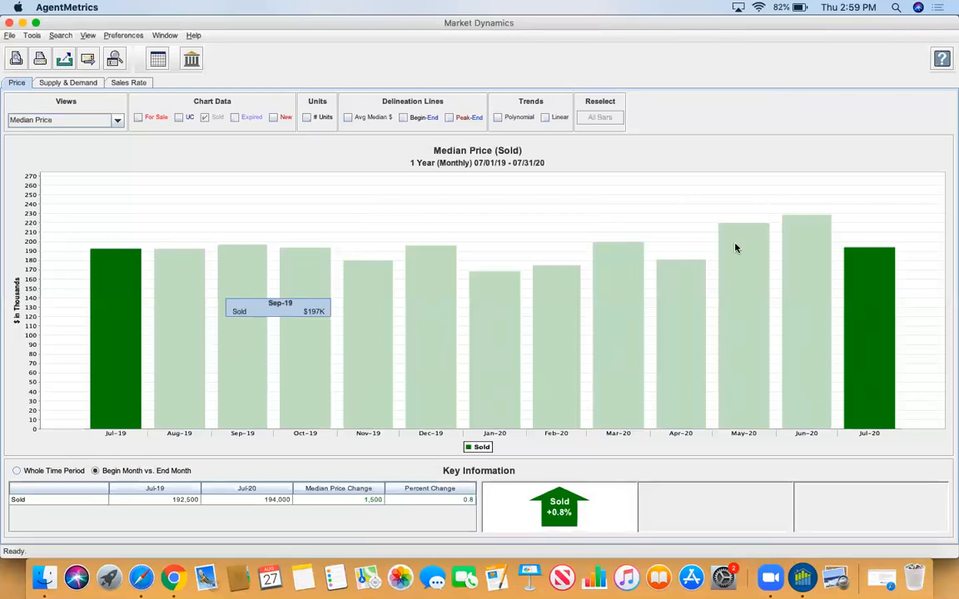
mouse_move(856, 291)
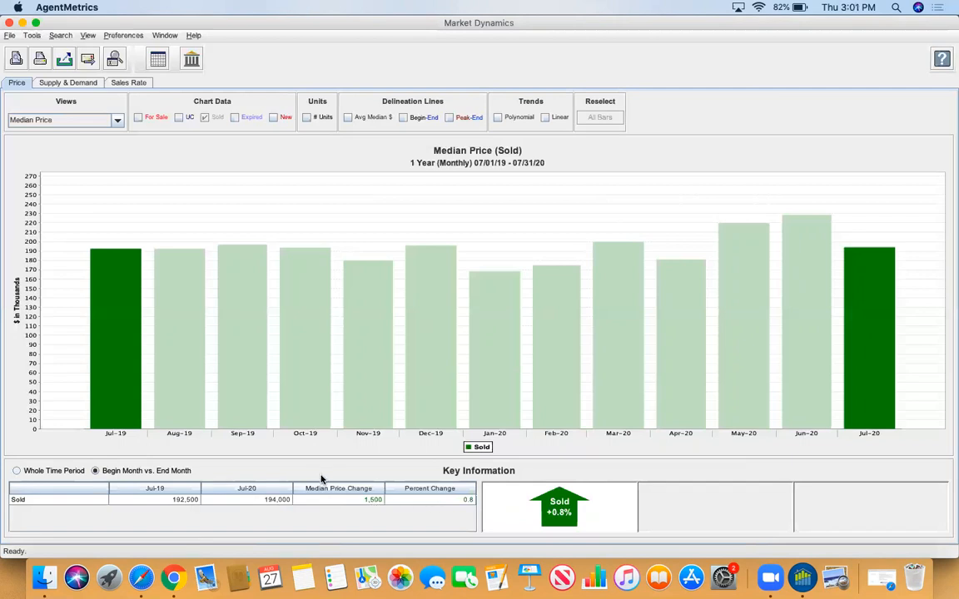
View the key information for the whole time period, then return to the begin month versus end month comparison.
click(15, 471)
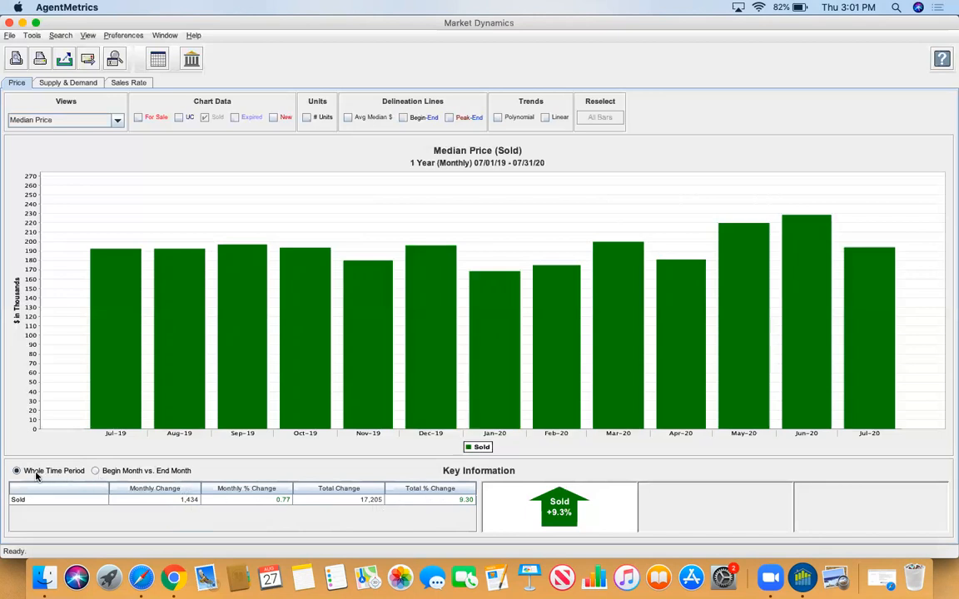
click(96, 471)
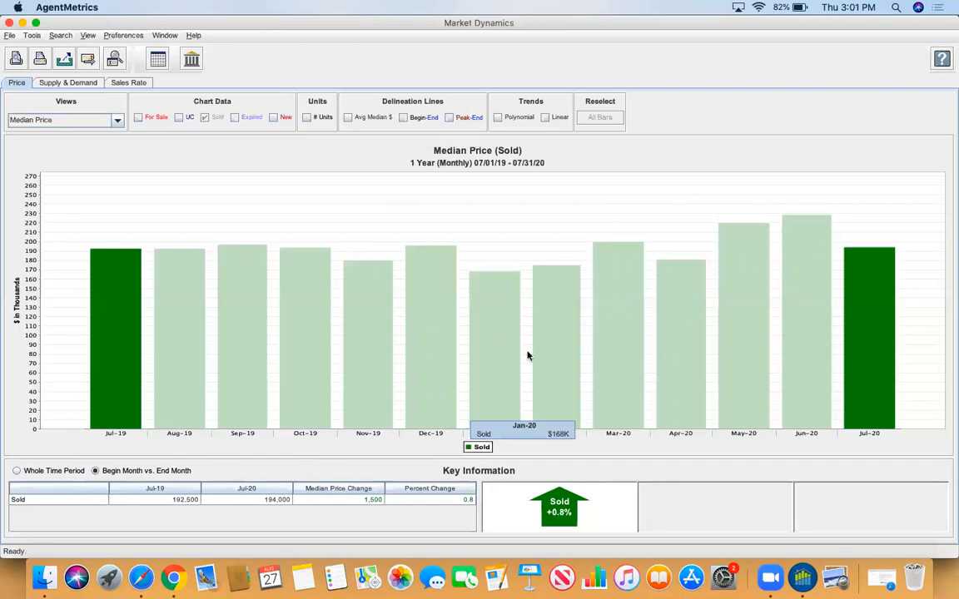
Customize the median price comparison to run from Jan-20 through Jul-20.
mouse_move(880, 329)
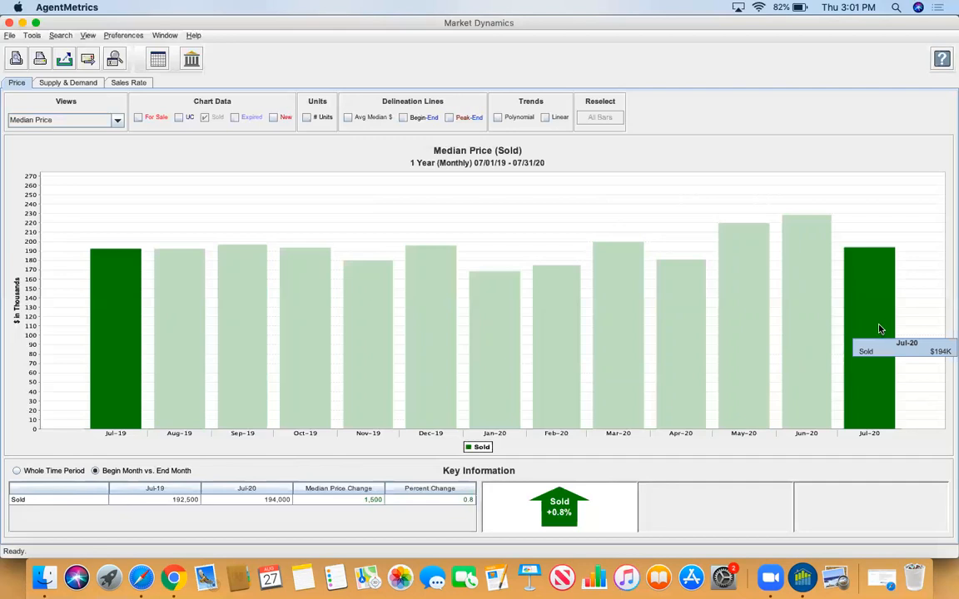
click(487, 344)
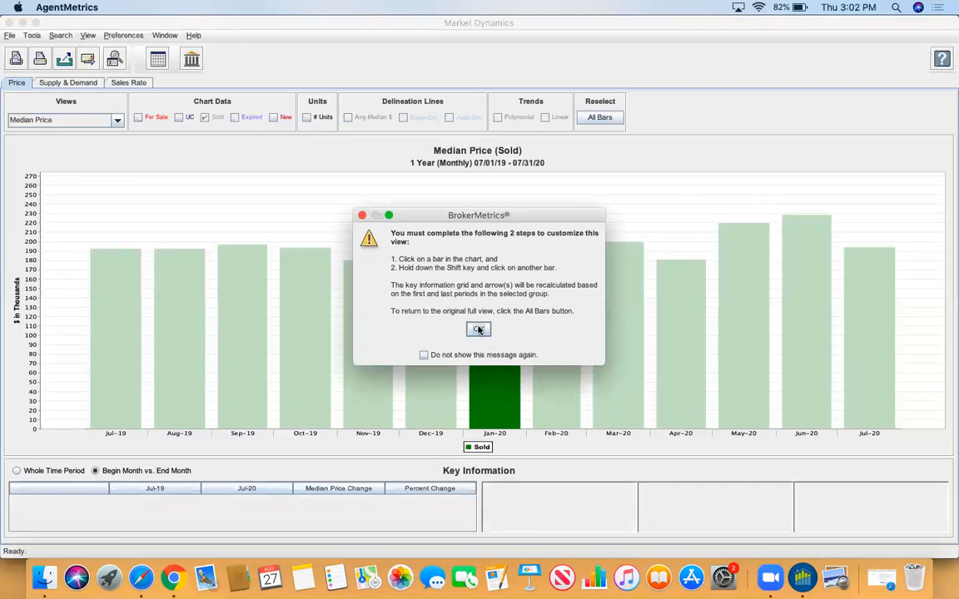
click(479, 331)
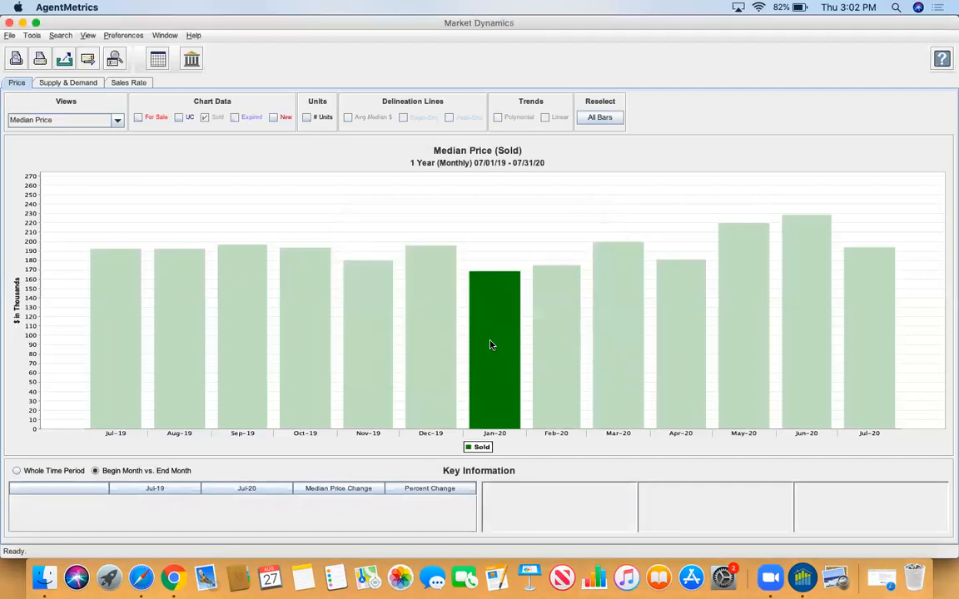
click(851, 298)
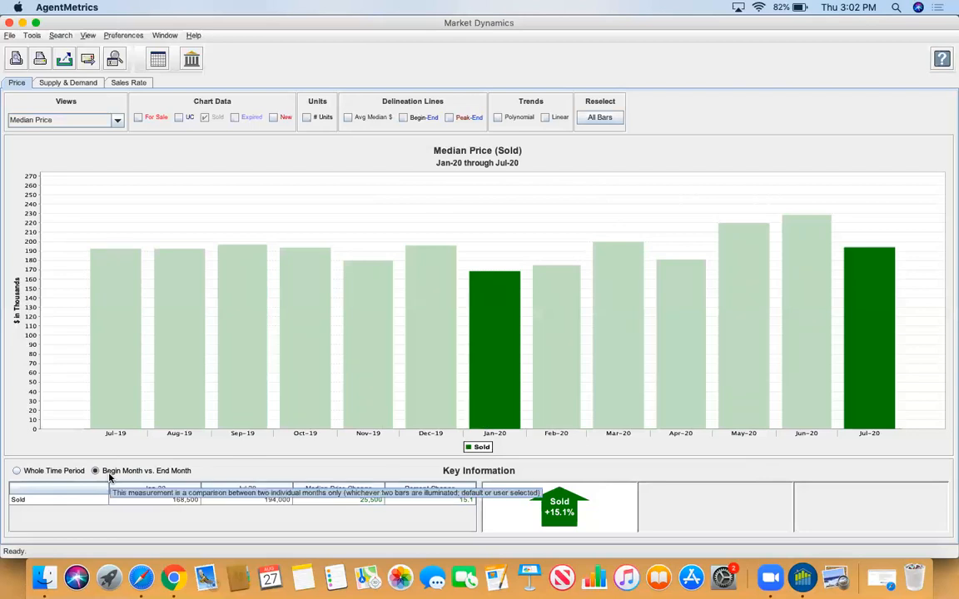
Examine the sold median prices of individual months from January through July 2020 in the chart.
mouse_move(526, 376)
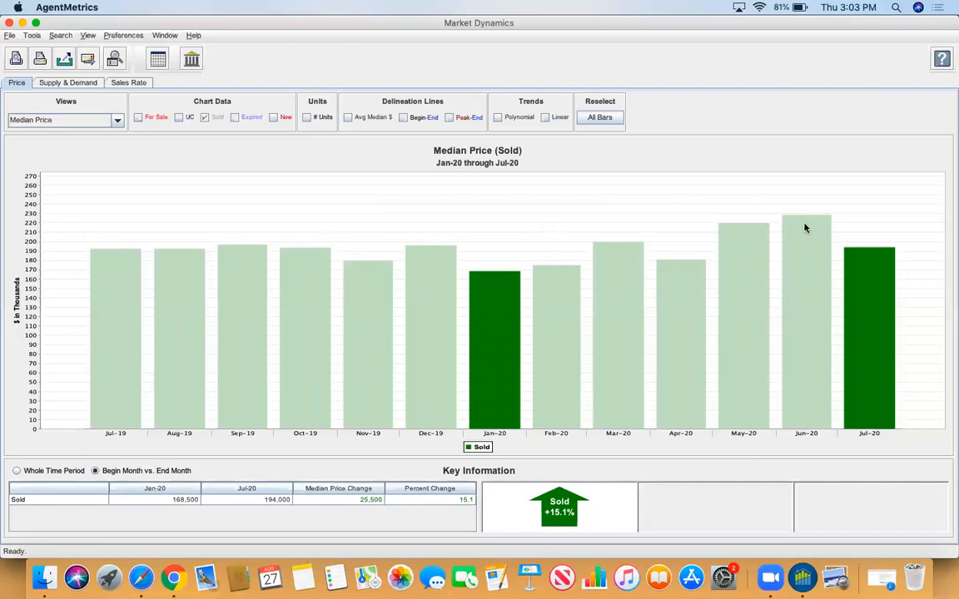
mouse_move(805, 228)
mouse_move(856, 277)
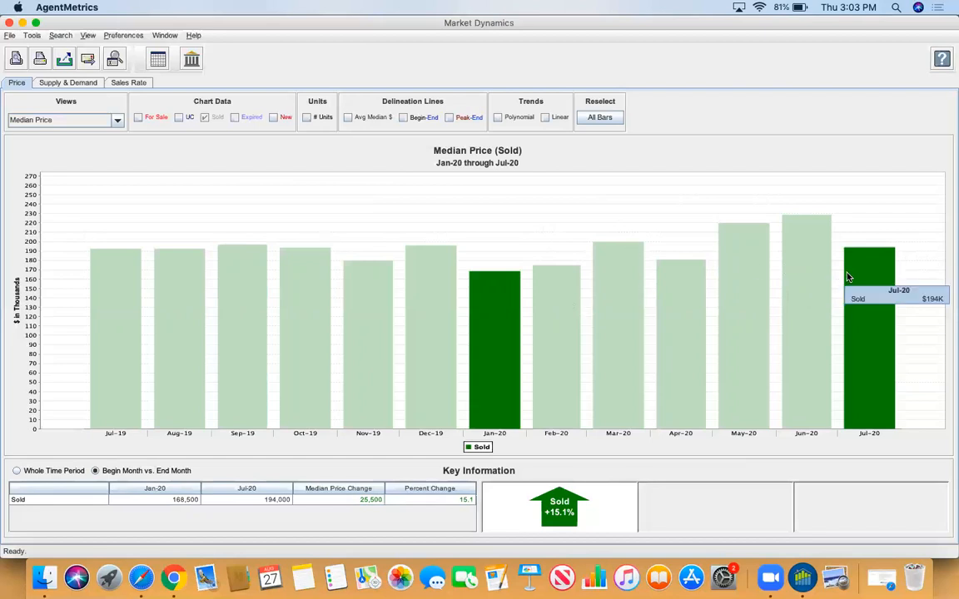
mouse_move(627, 286)
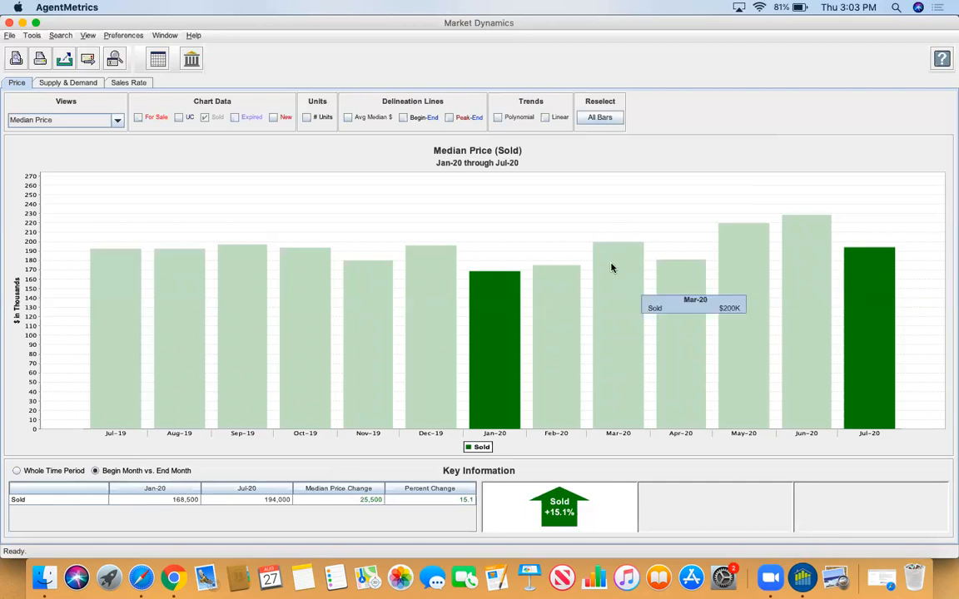
mouse_move(675, 289)
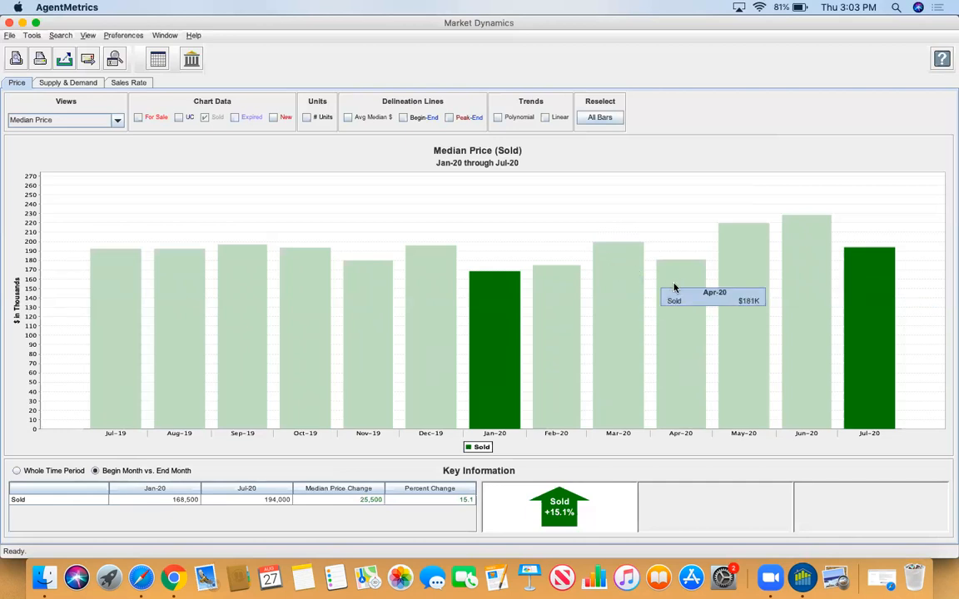
mouse_move(746, 263)
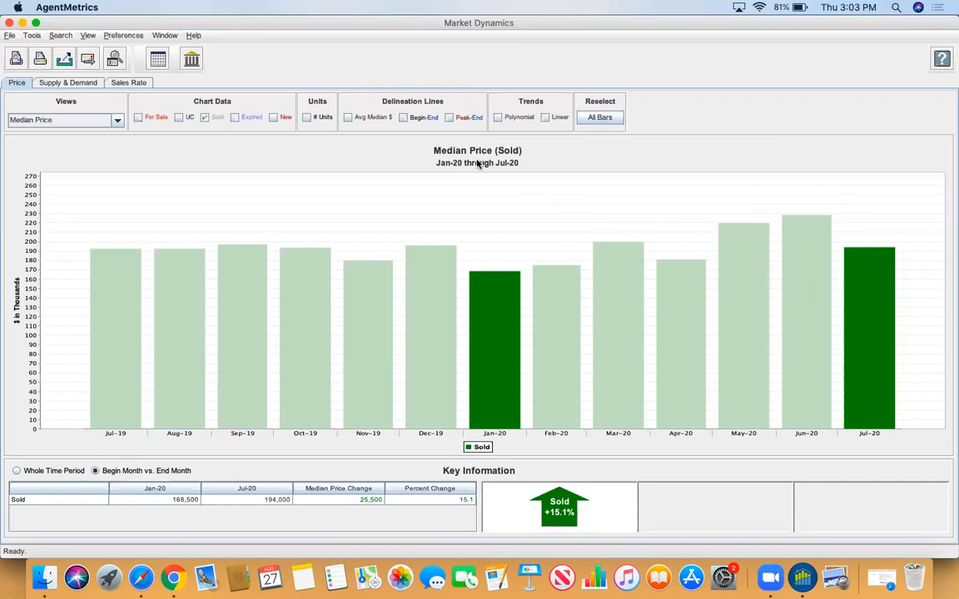
Switch the price chart to the Sold Average vs. Median Price view.
click(117, 120)
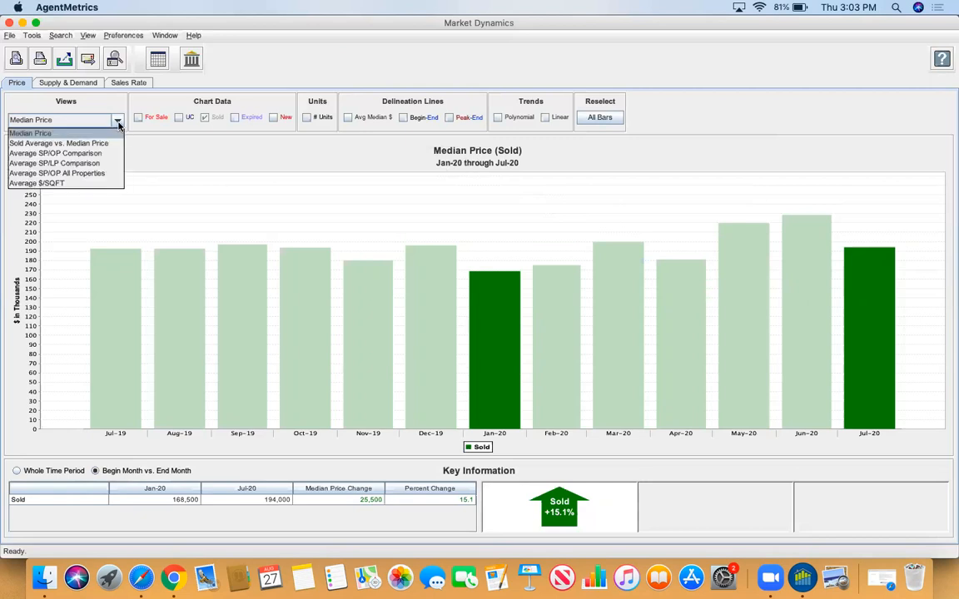
click(118, 122)
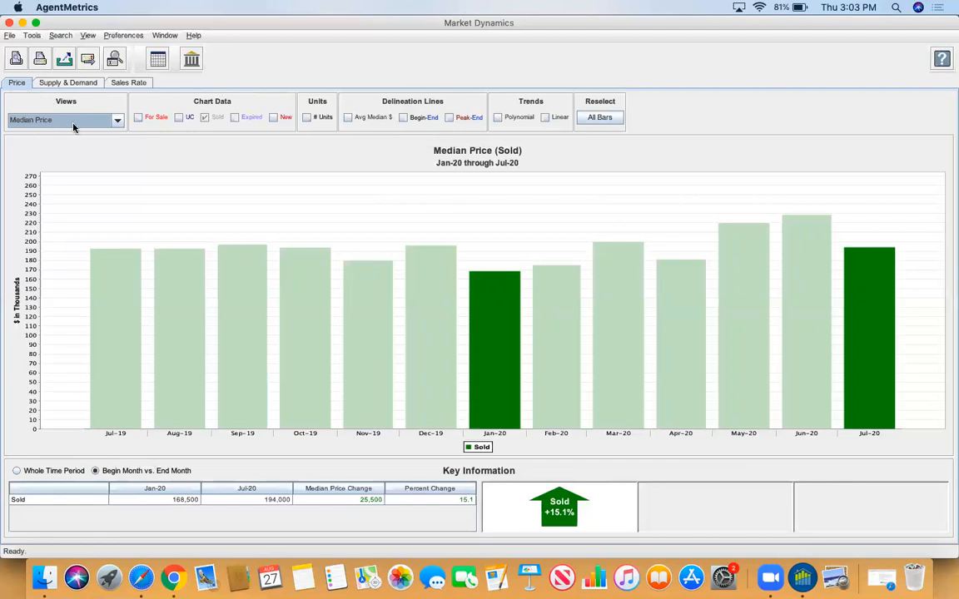
click(118, 122)
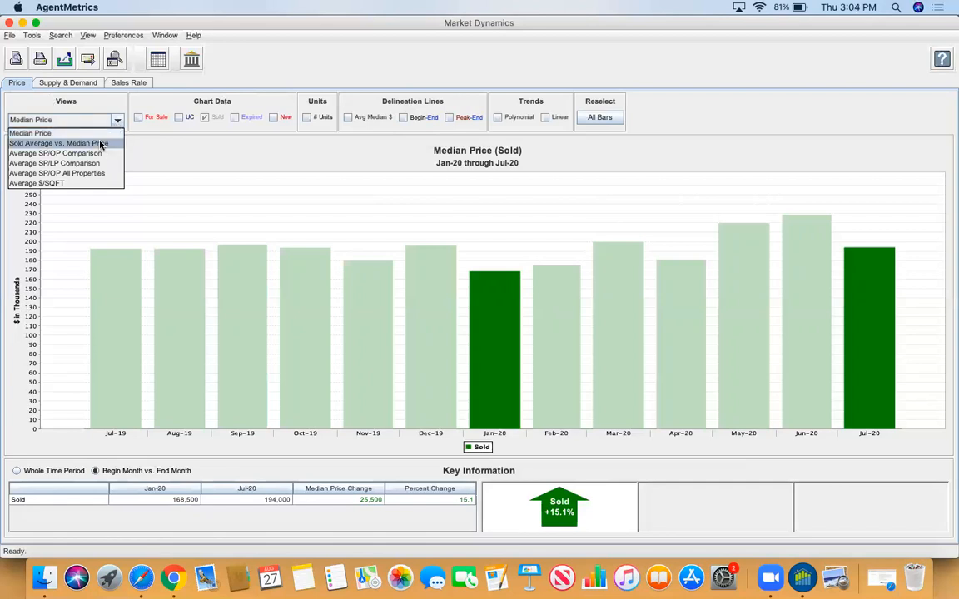
click(100, 144)
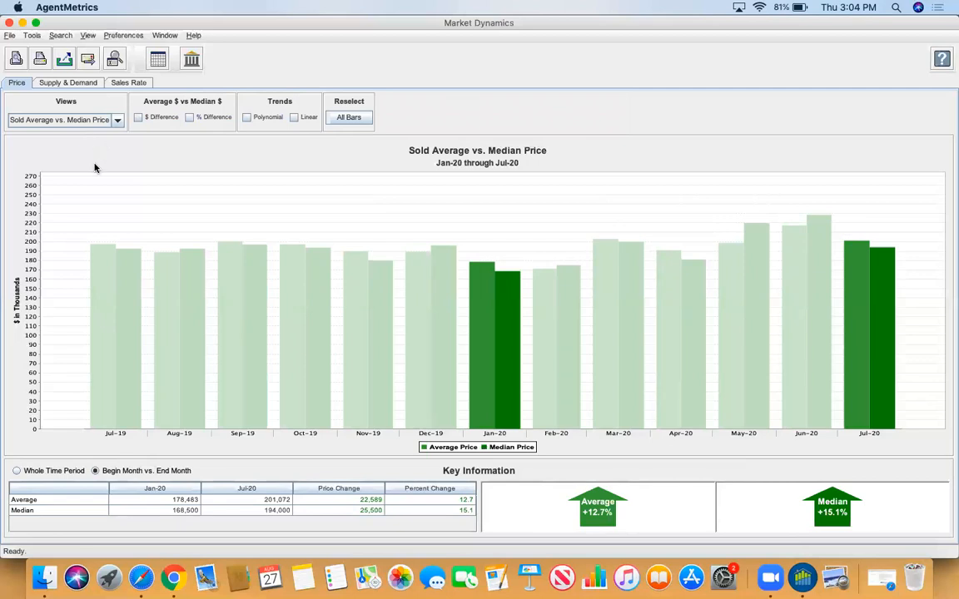
Customize the average versus median price chart to run from Jul-19 through Jul-20 and show key information for the whole time period.
click(120, 387)
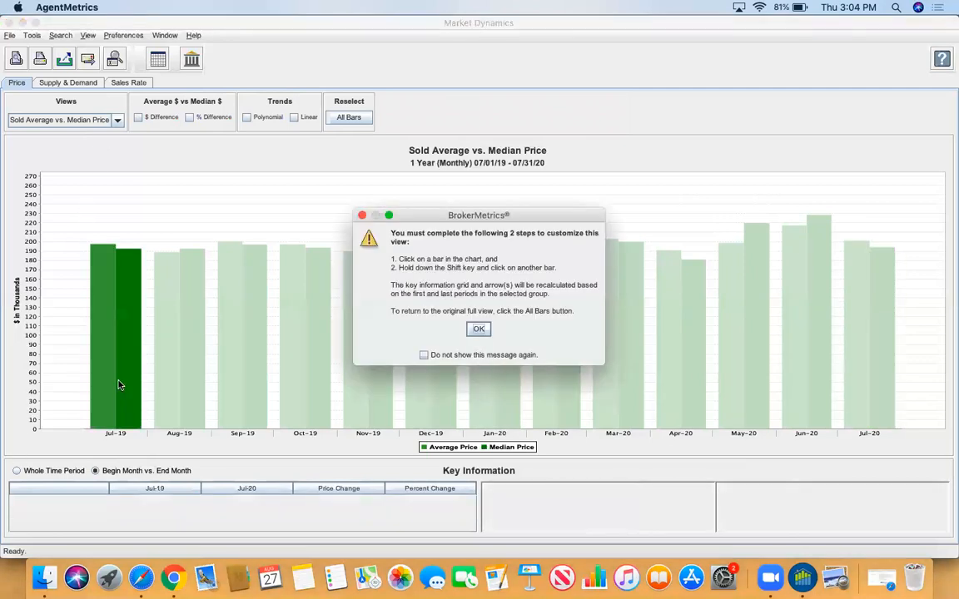
click(479, 329)
click(870, 333)
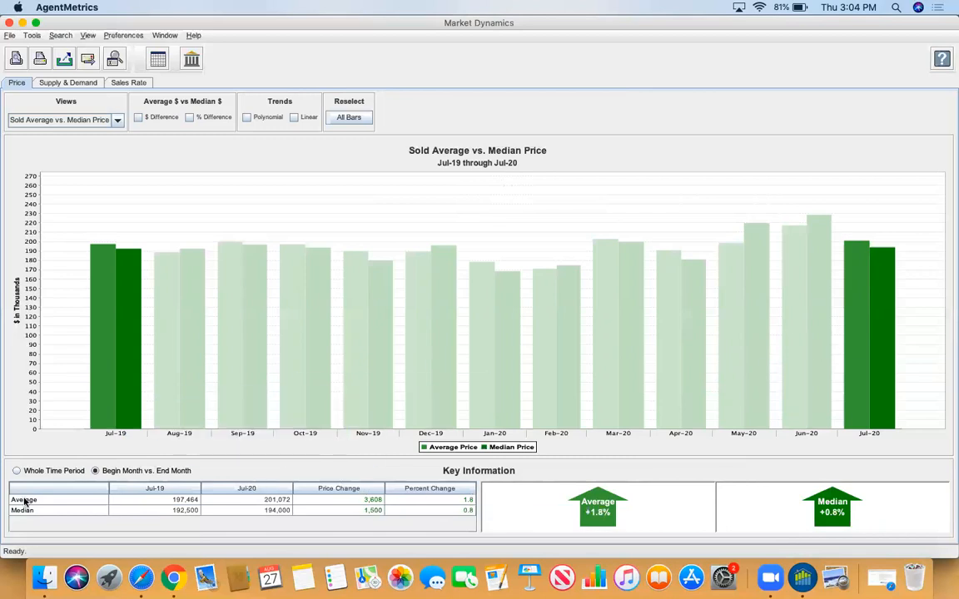
click(16, 472)
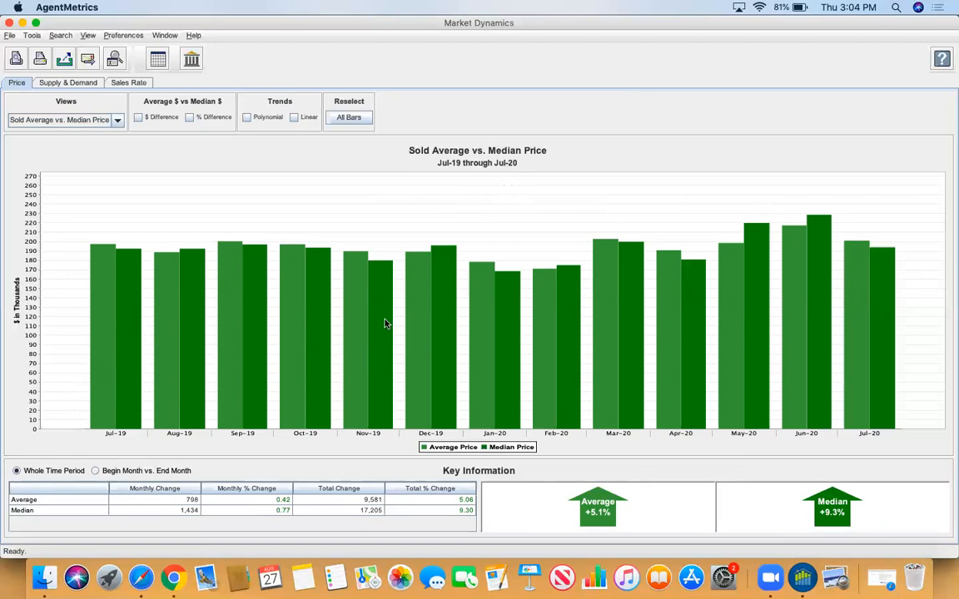
View the Average SP/OP Comparison chart, followed by the Average SP/LP Comparison chart.
click(117, 122)
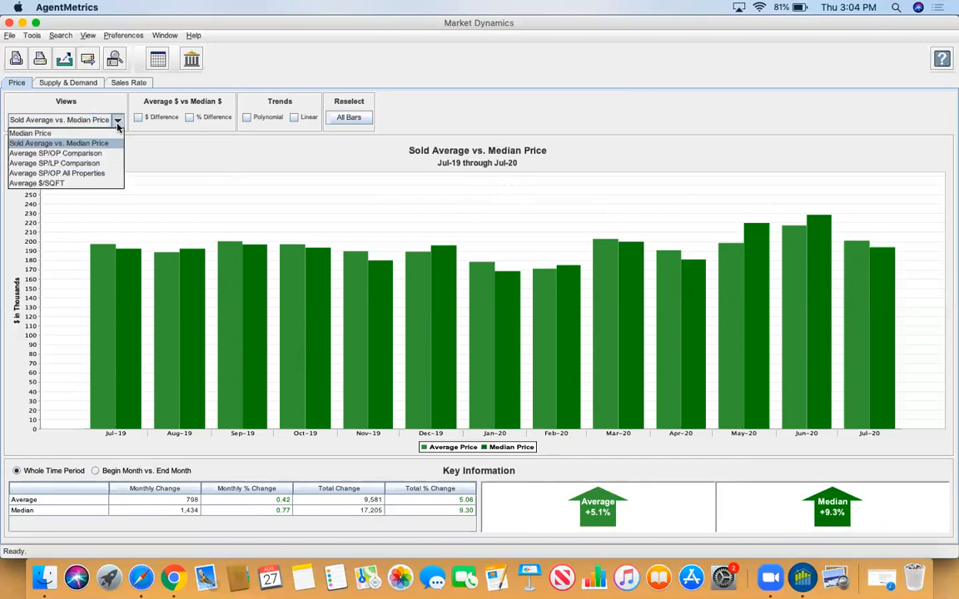
click(53, 154)
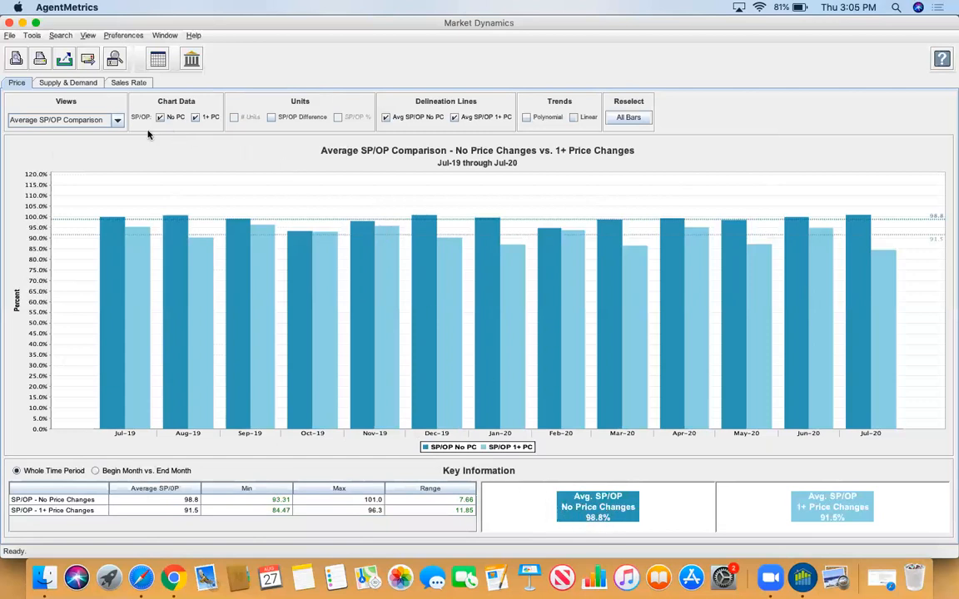
click(117, 121)
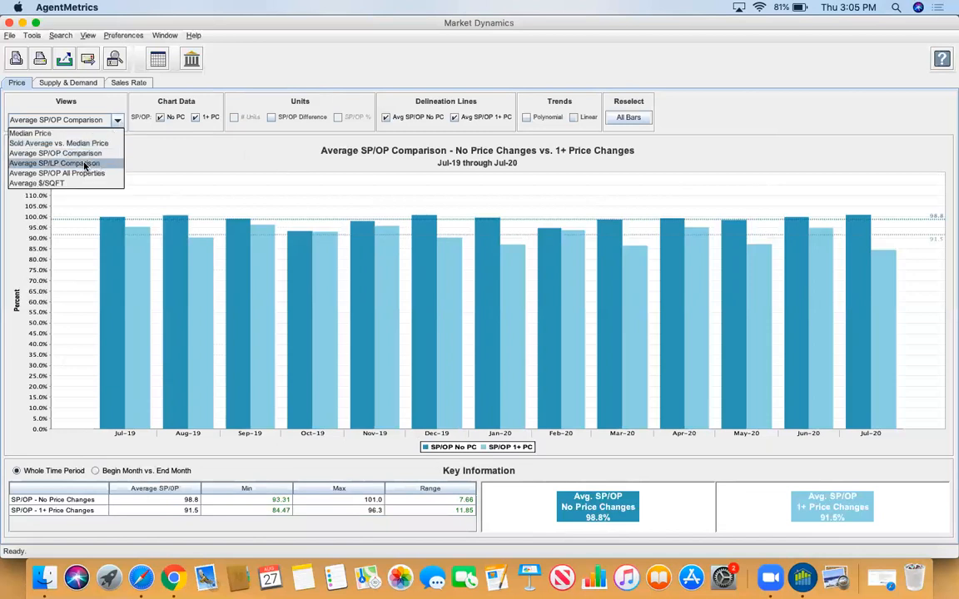
click(42, 164)
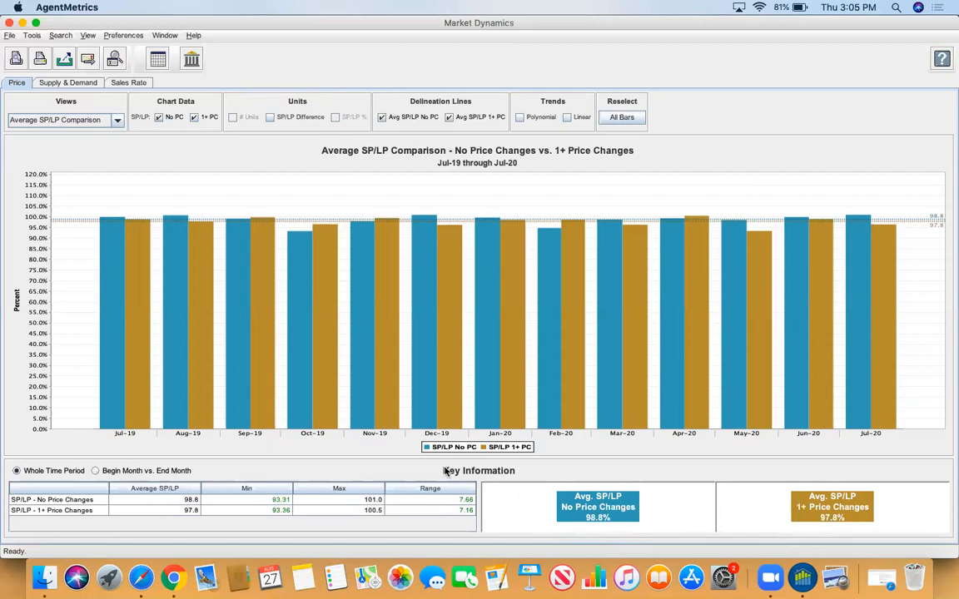
View the Average SP/OP All Properties chart, then switch to the Average $/SQFT view.
click(117, 120)
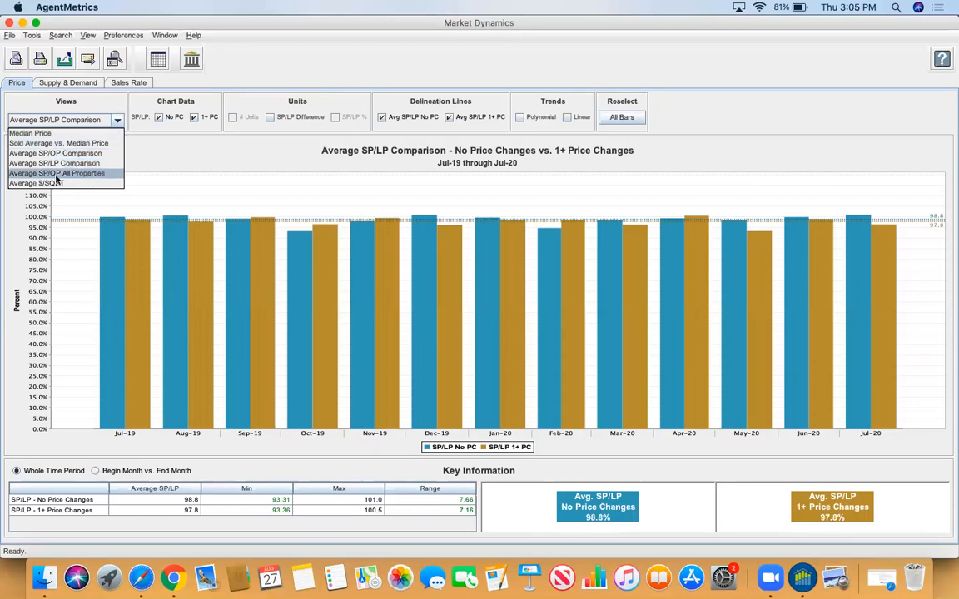
click(70, 173)
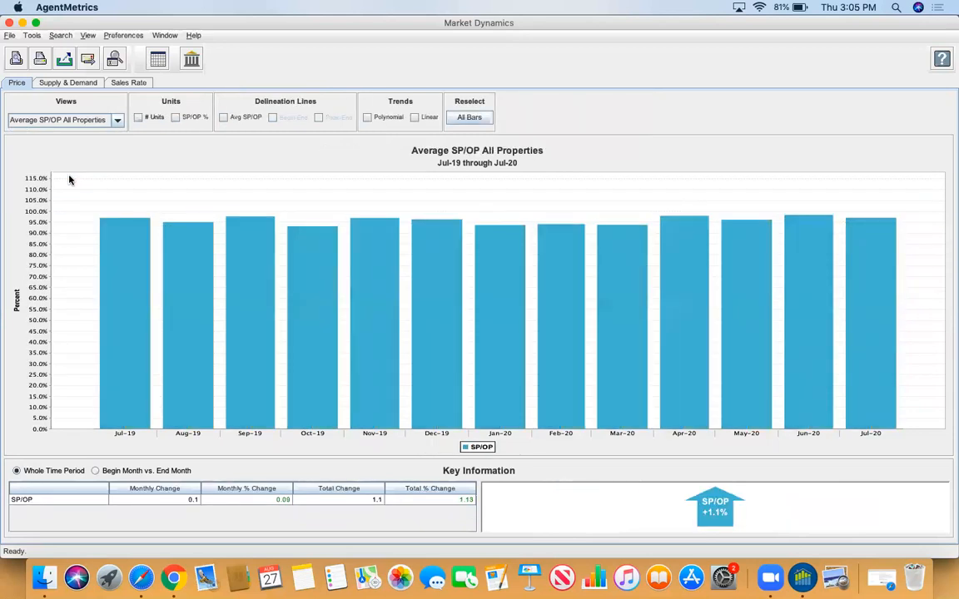
click(117, 121)
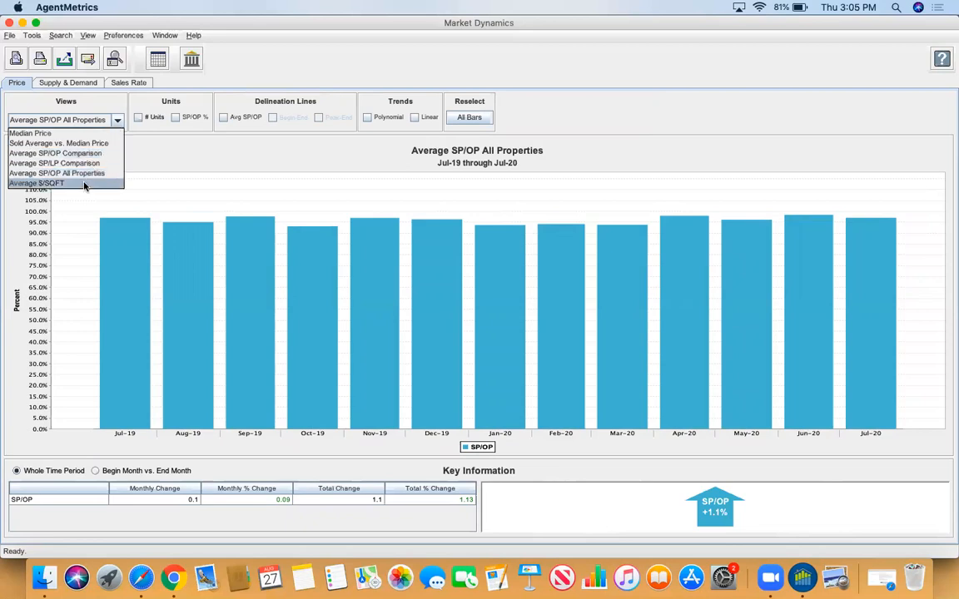
click(84, 184)
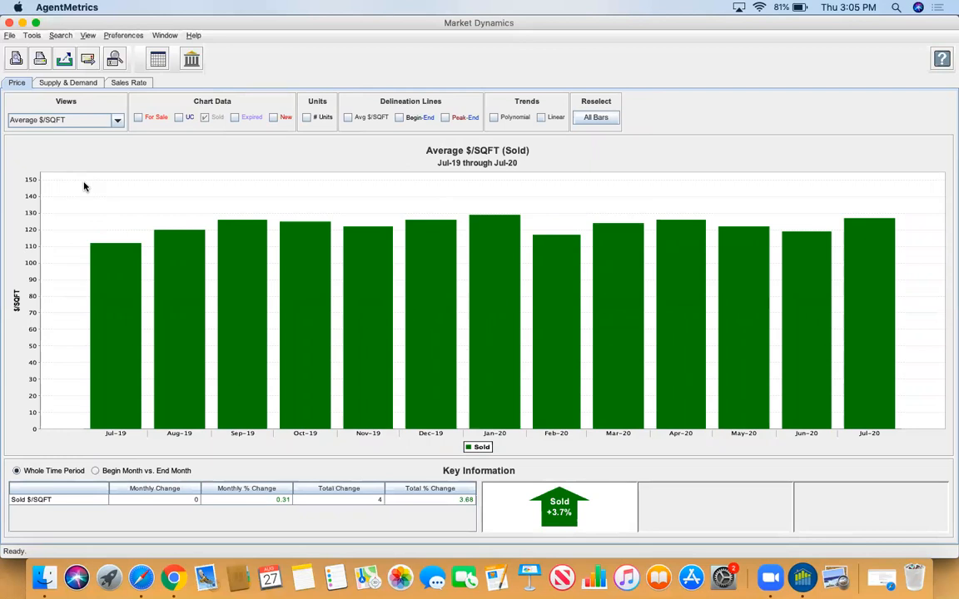
Customize the average price per square foot chart to cover Jan-20 through Jul-20.
click(493, 276)
click(477, 327)
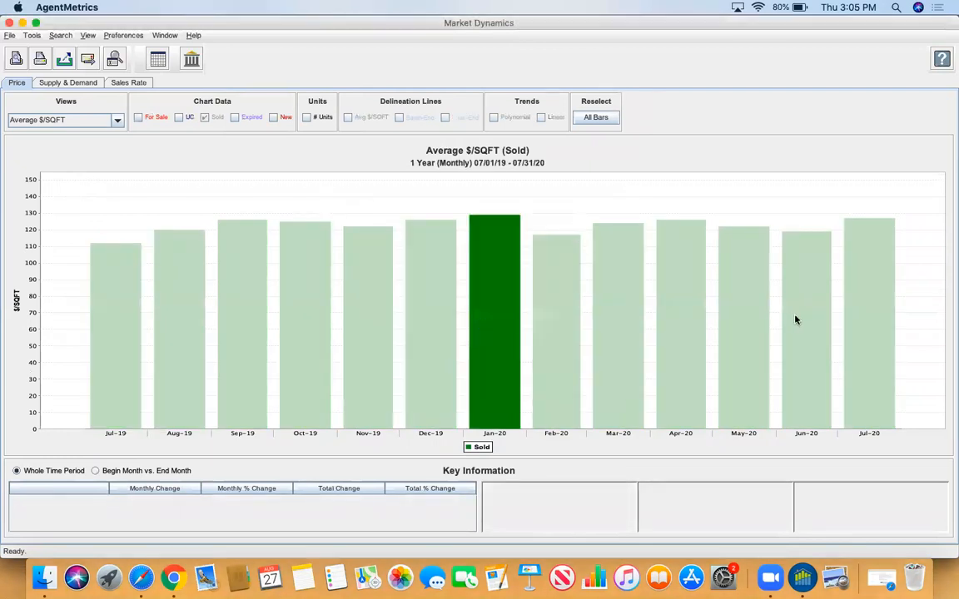
right_click(875, 334)
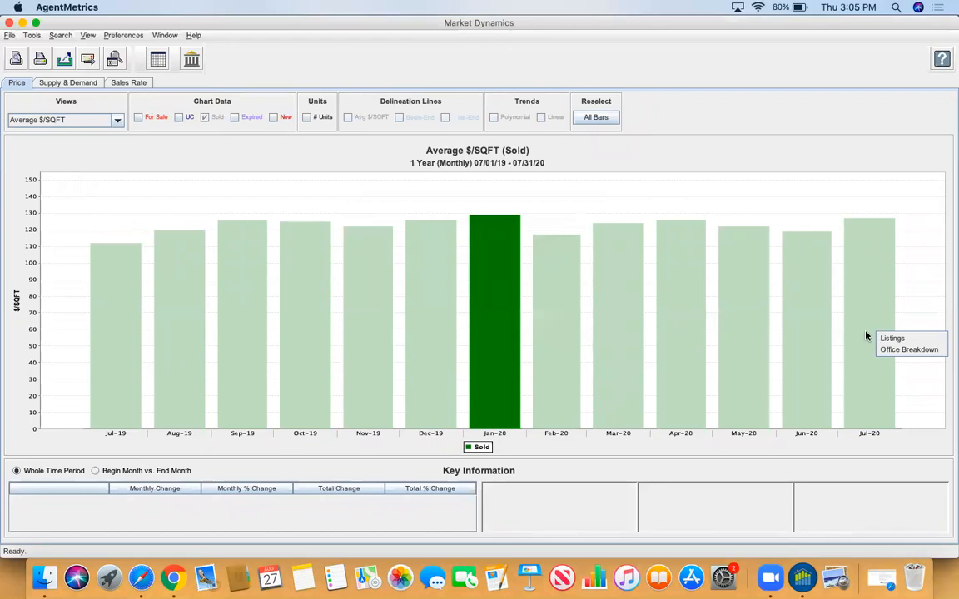
click(866, 335)
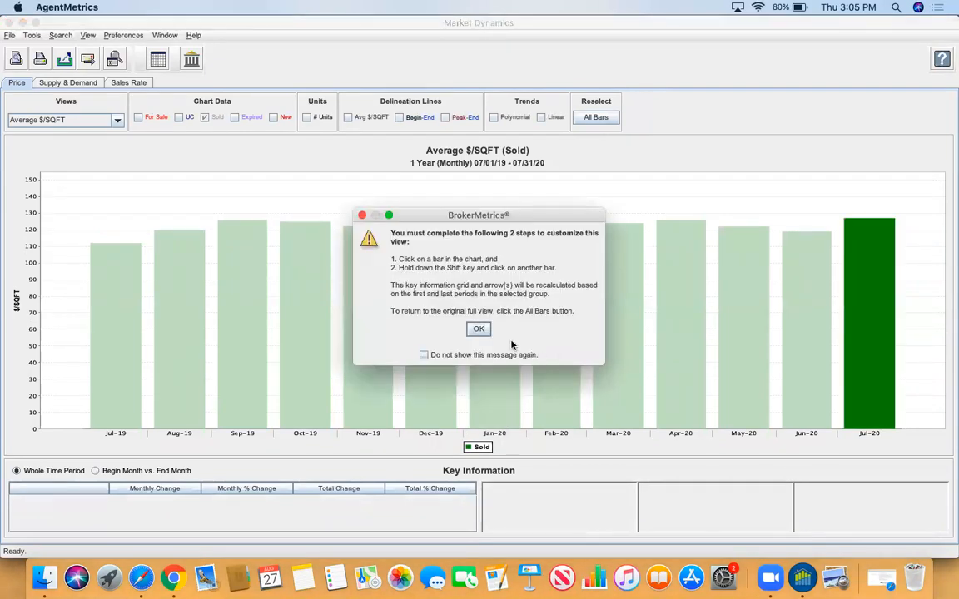
click(479, 329)
shift+click(496, 360)
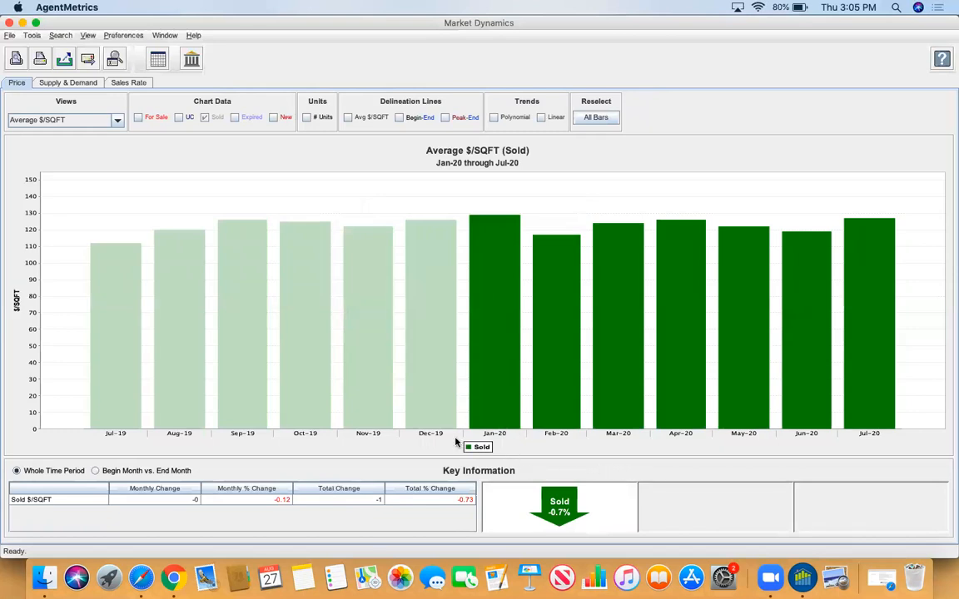
click(488, 400)
click(480, 330)
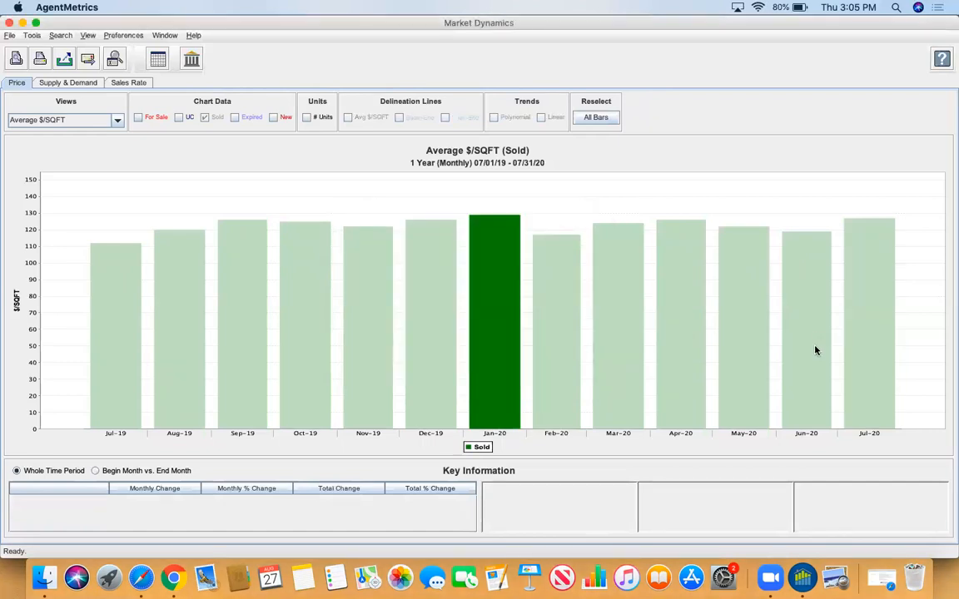
shift+click(858, 341)
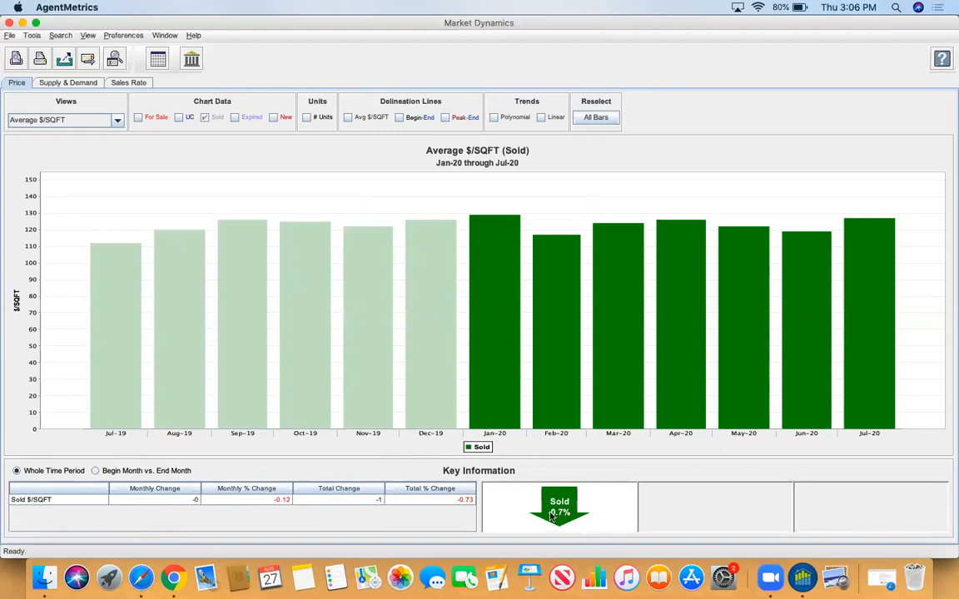
Check the begin month versus end month change in price per square foot, then return to the whole time period.
click(95, 471)
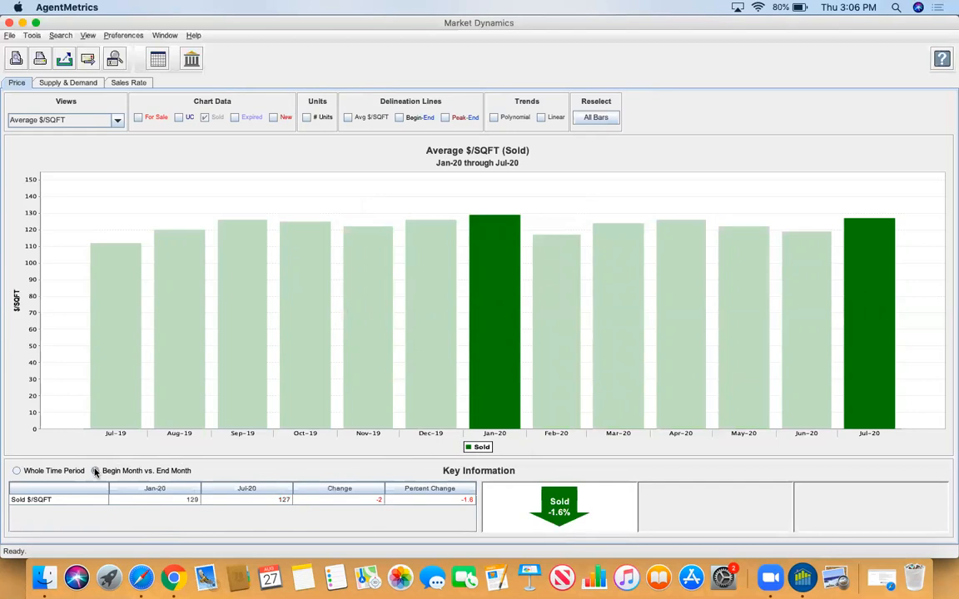
click(15, 472)
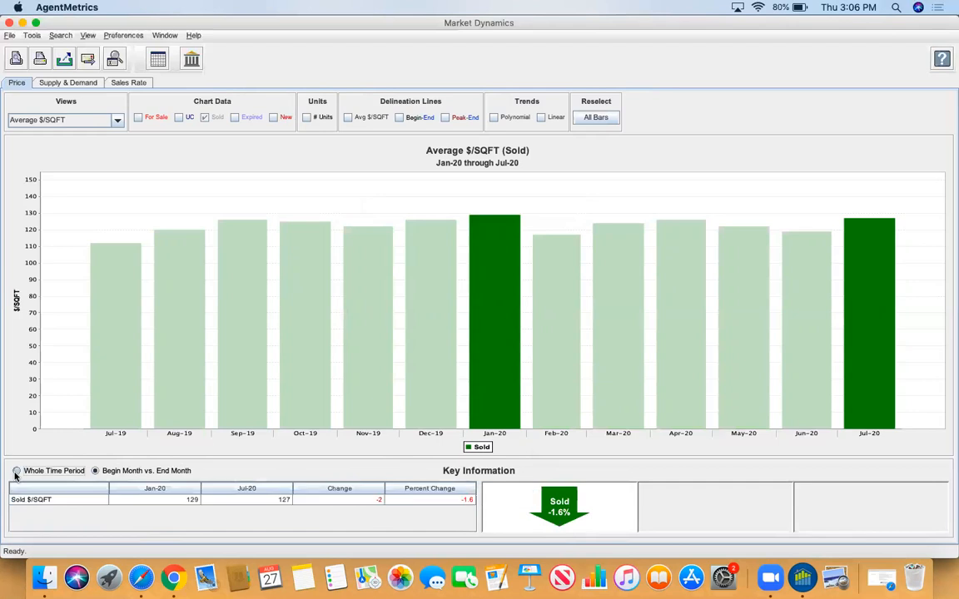
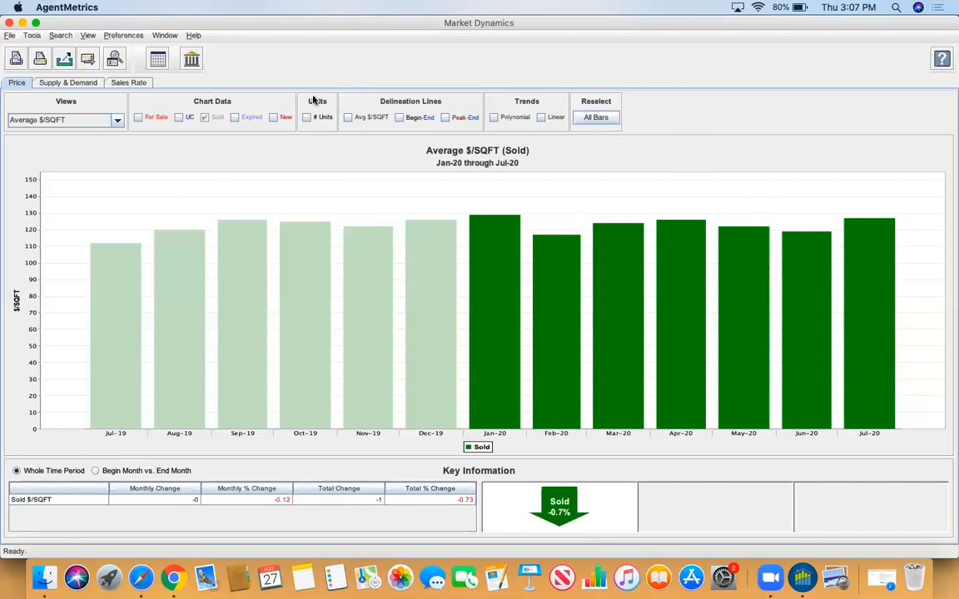
Switch back to the Median Price view and add the For Sale and UC data alongside Sold.
click(117, 121)
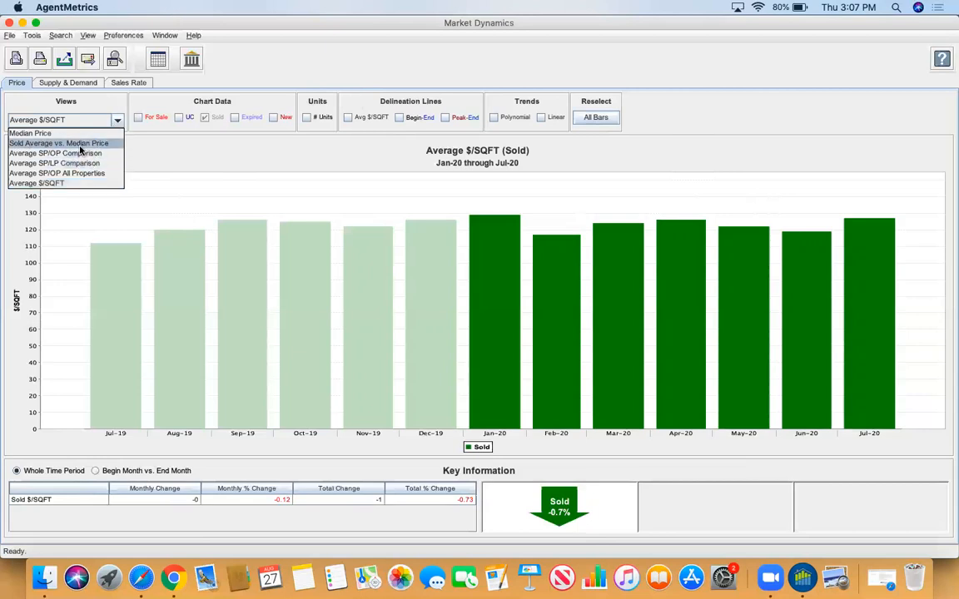
click(248, 72)
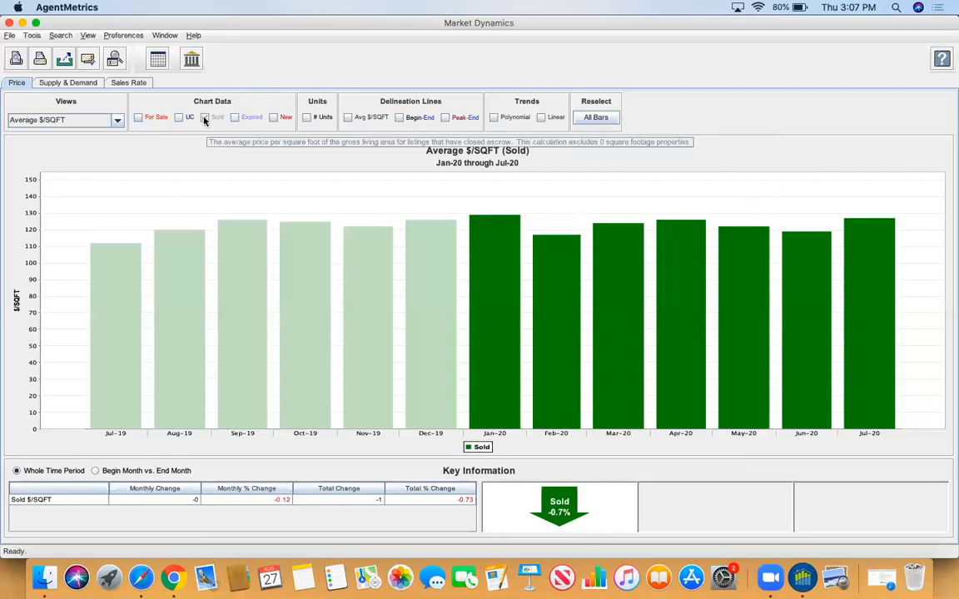
click(105, 119)
click(97, 135)
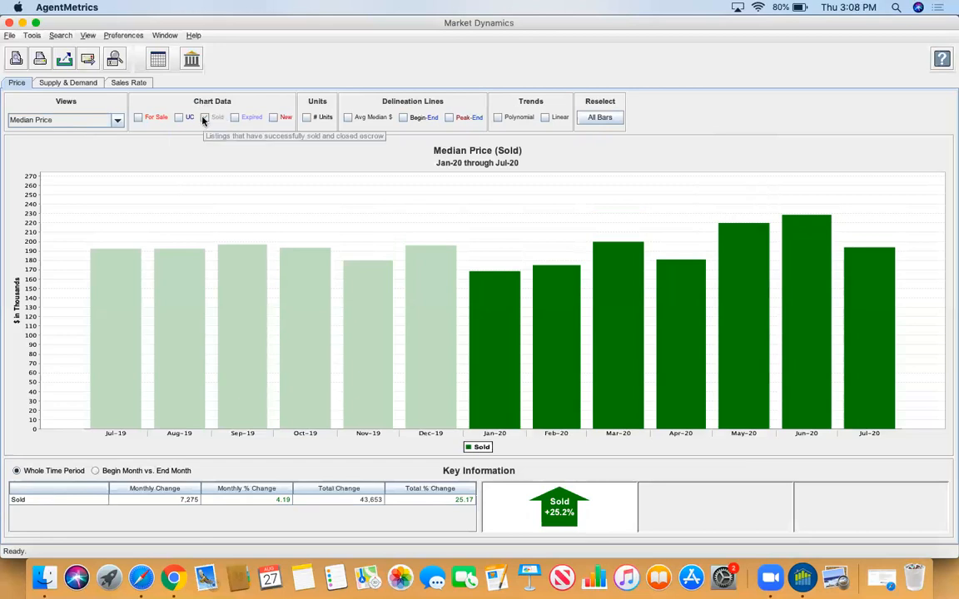
click(138, 118)
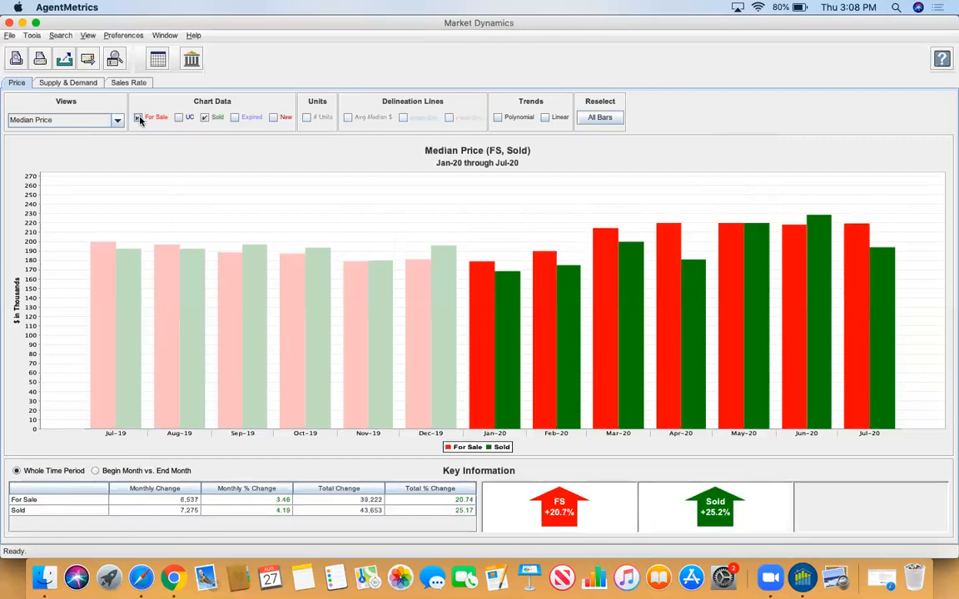
click(179, 118)
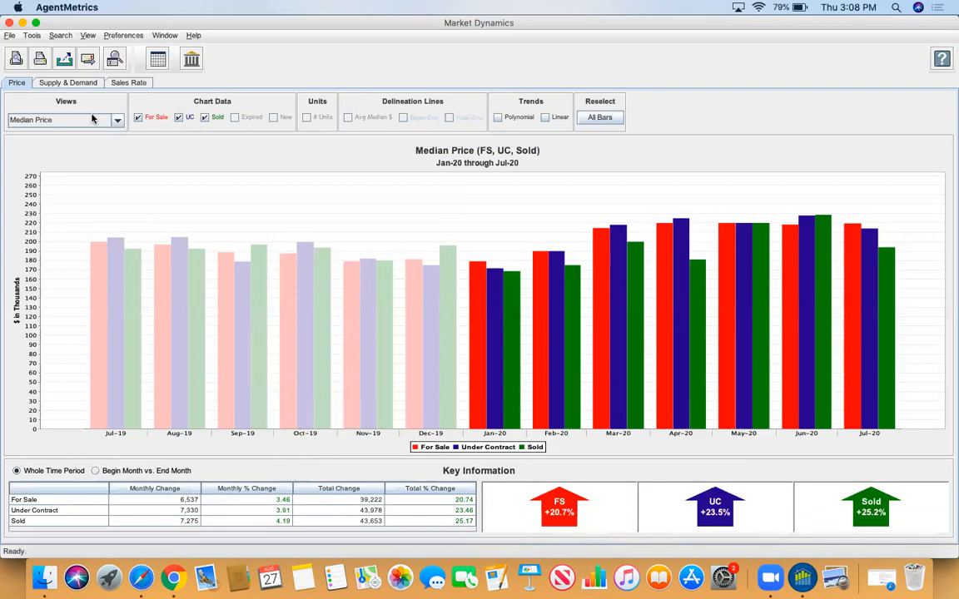
Show the Average SP/LP Comparison view and examine its May-20 and Jul-20 values for properties with and without price changes.
click(116, 122)
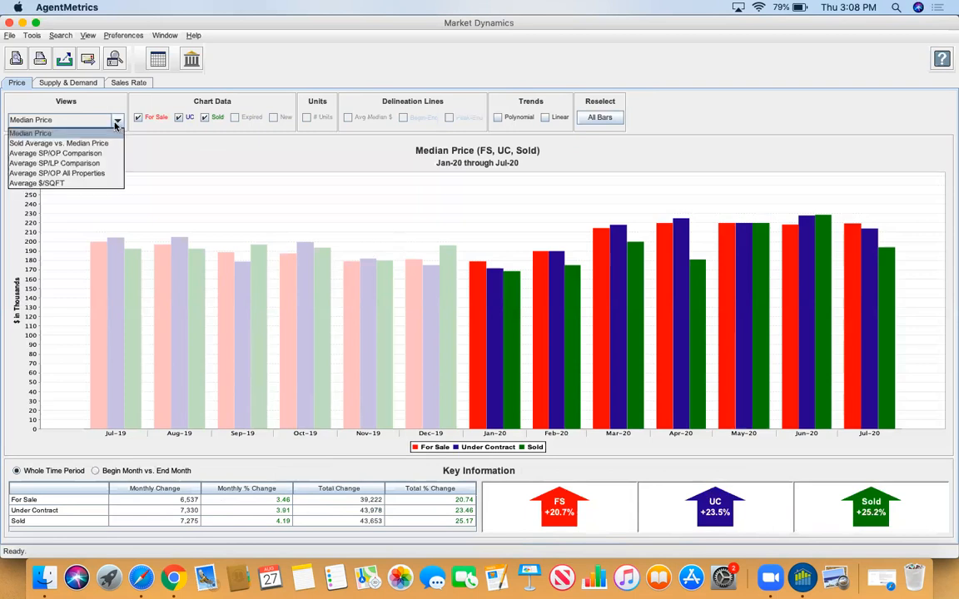
click(69, 164)
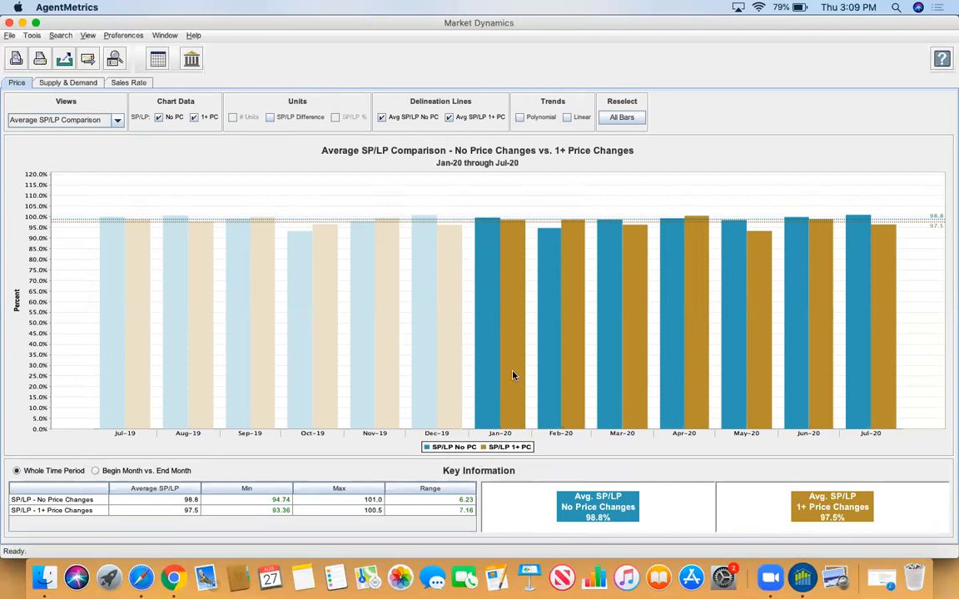
mouse_move(484, 222)
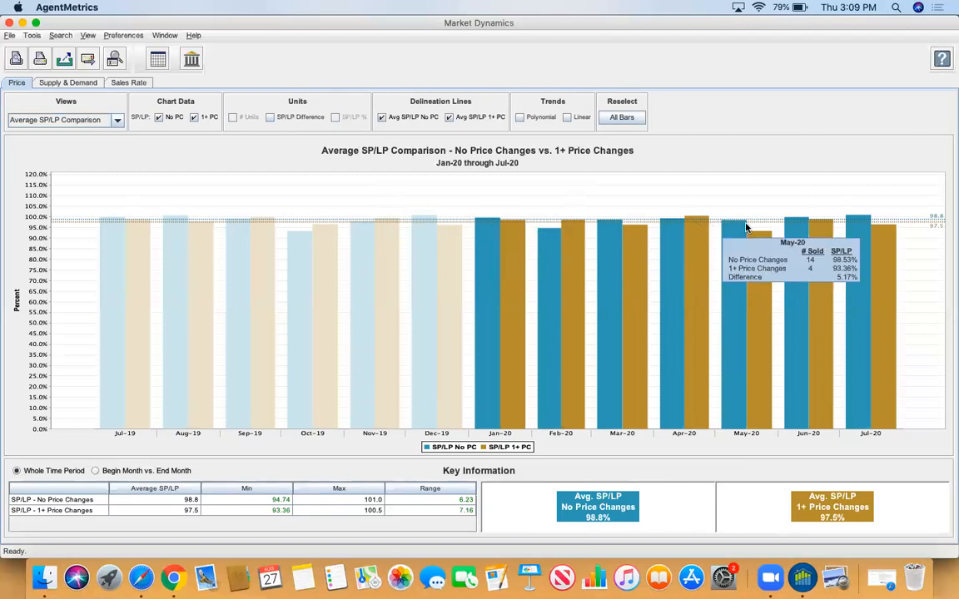
mouse_move(866, 222)
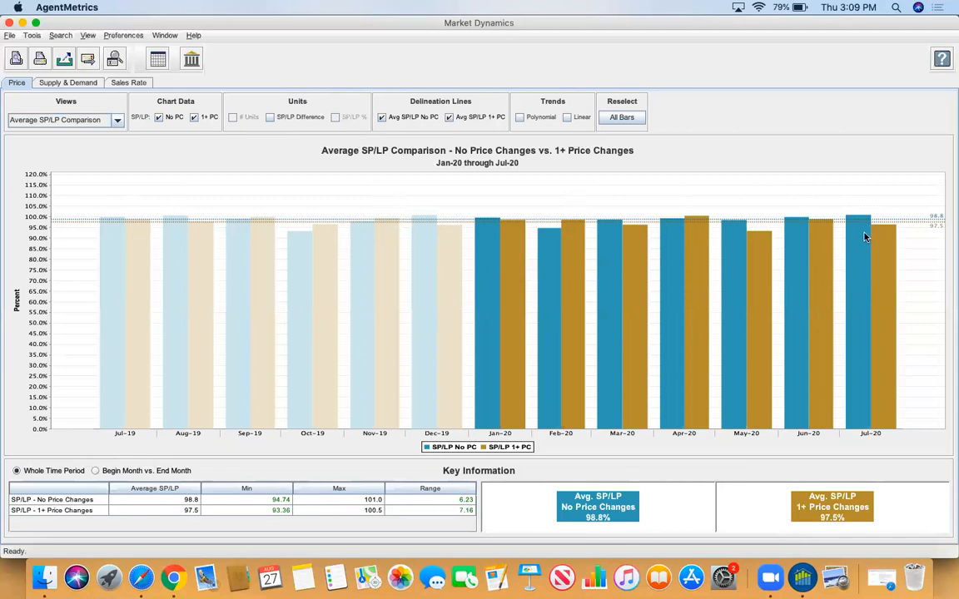
mouse_move(855, 240)
mouse_move(860, 219)
Return to the Median Price view and remove the UC and For Sale data, leaving only Sold.
click(115, 120)
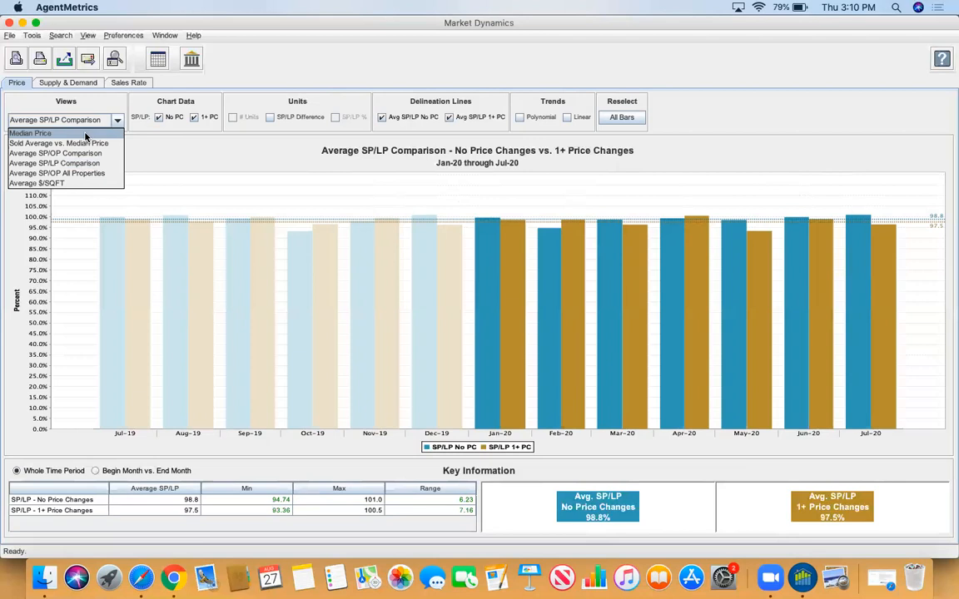
click(33, 134)
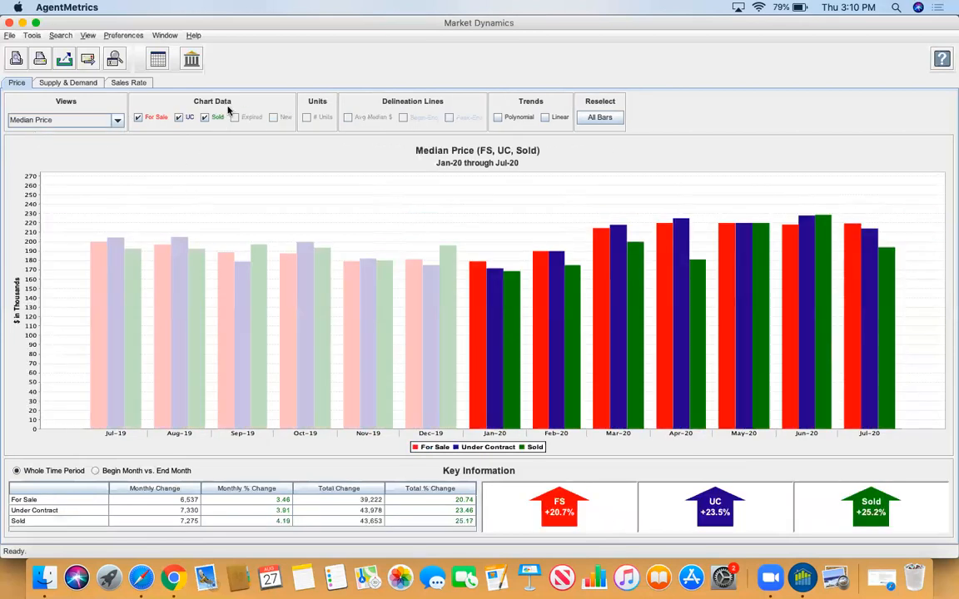
click(178, 118)
click(139, 118)
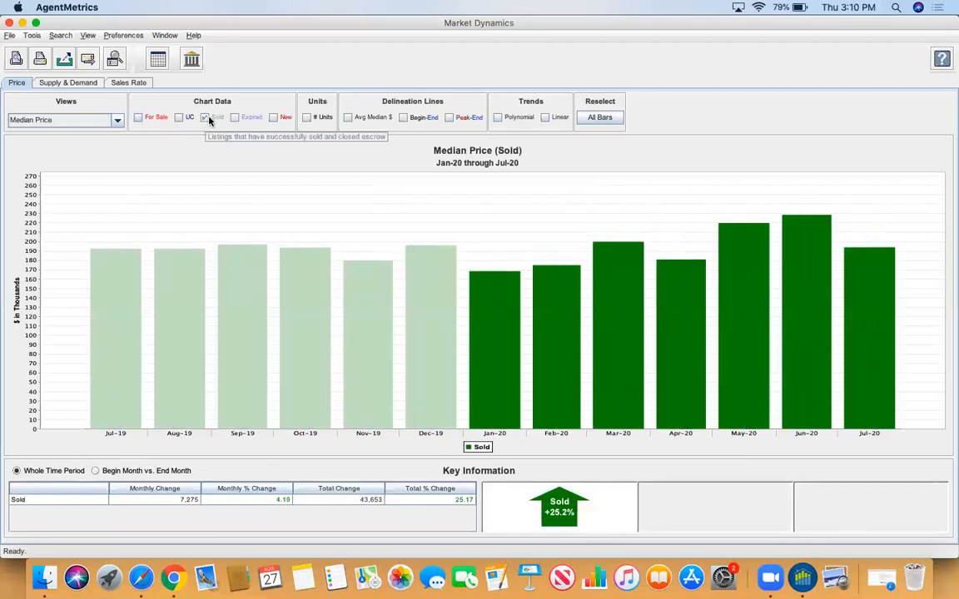
Compare the Expired and New median prices with Sold, then remove both from the chart.
click(235, 118)
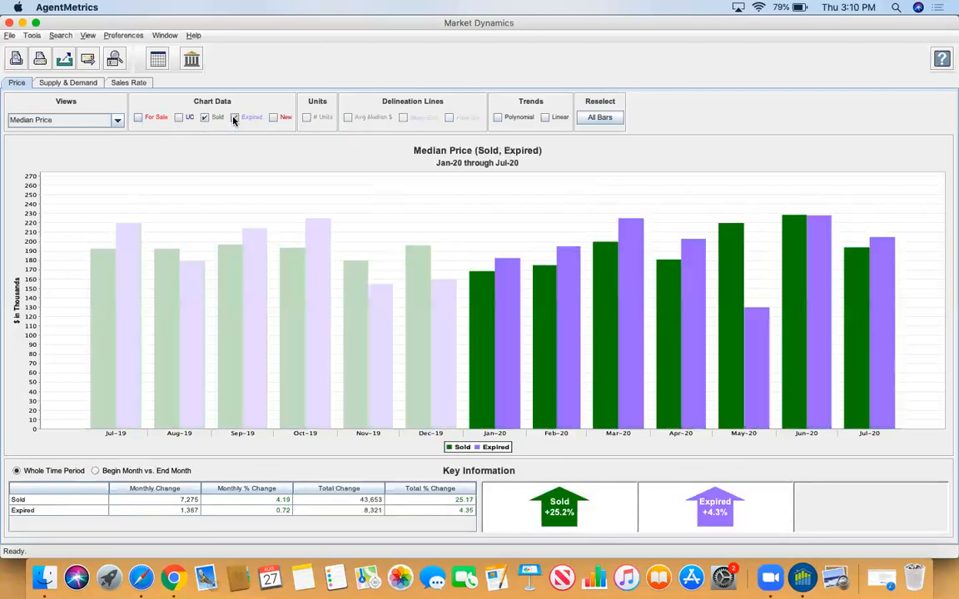
click(273, 118)
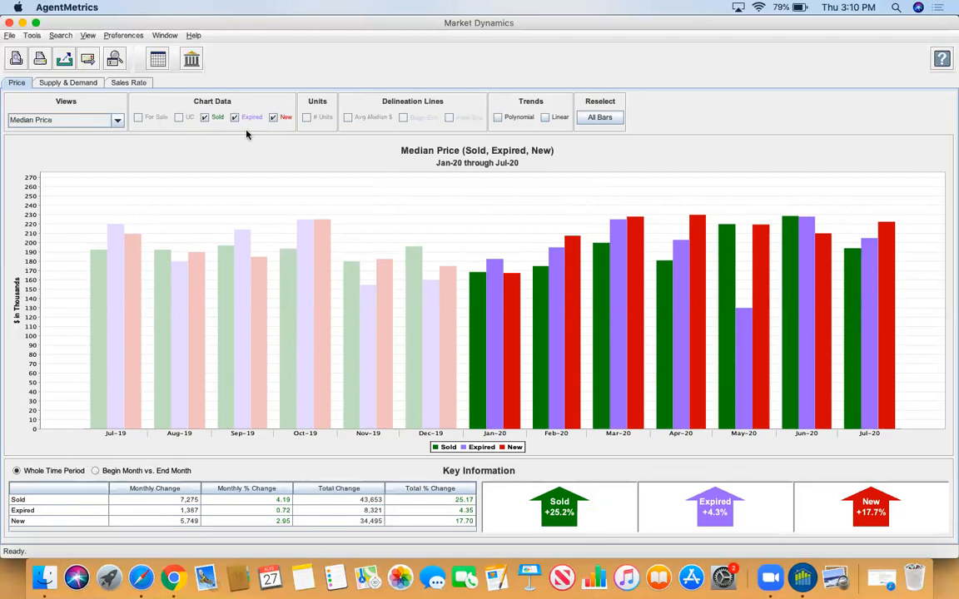
click(235, 118)
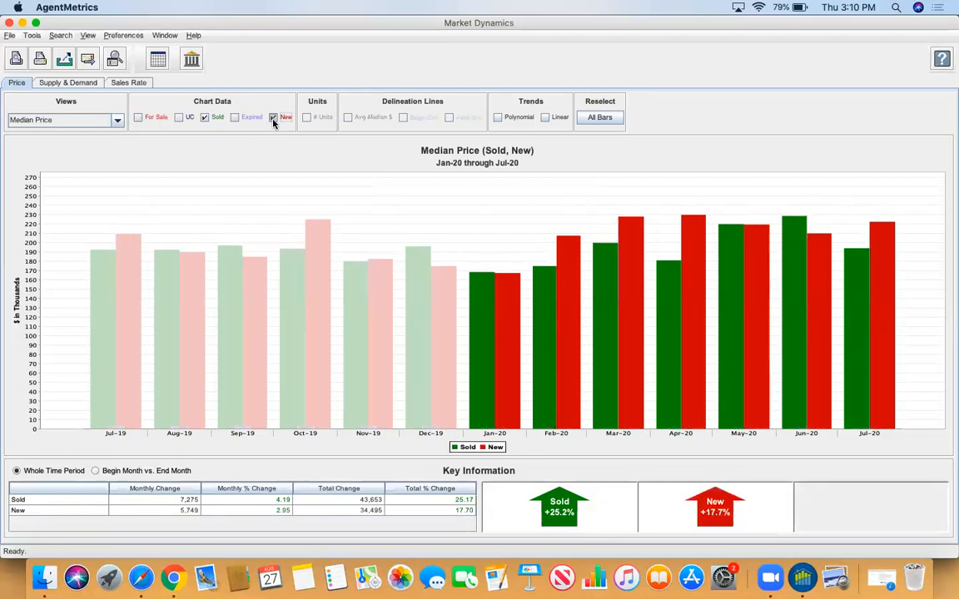
click(274, 117)
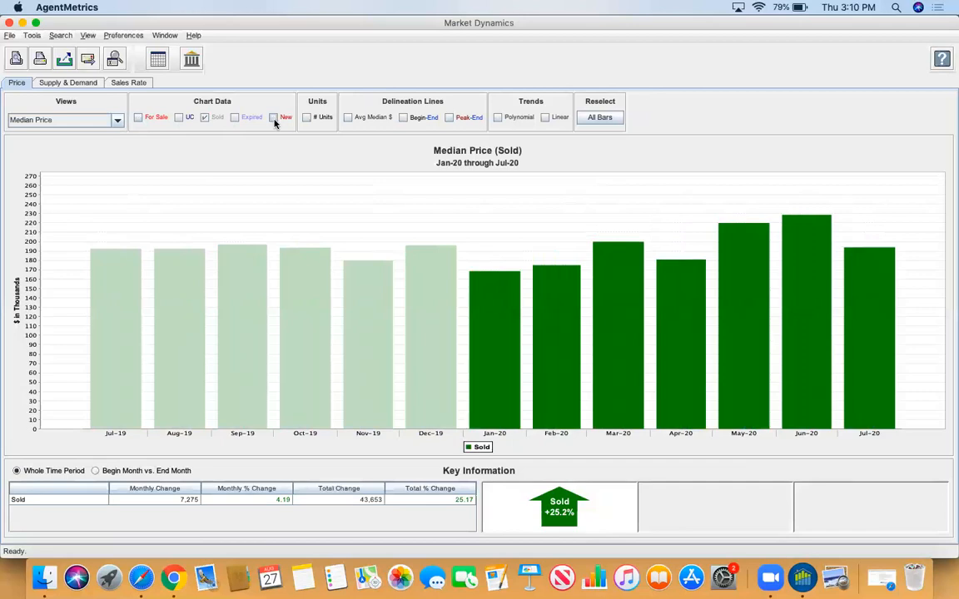
Preview the # Units labels and the Avg Median $, Begin-End and Peak-End delineation lines one at a time on the Sold chart.
click(307, 118)
click(307, 118)
click(348, 118)
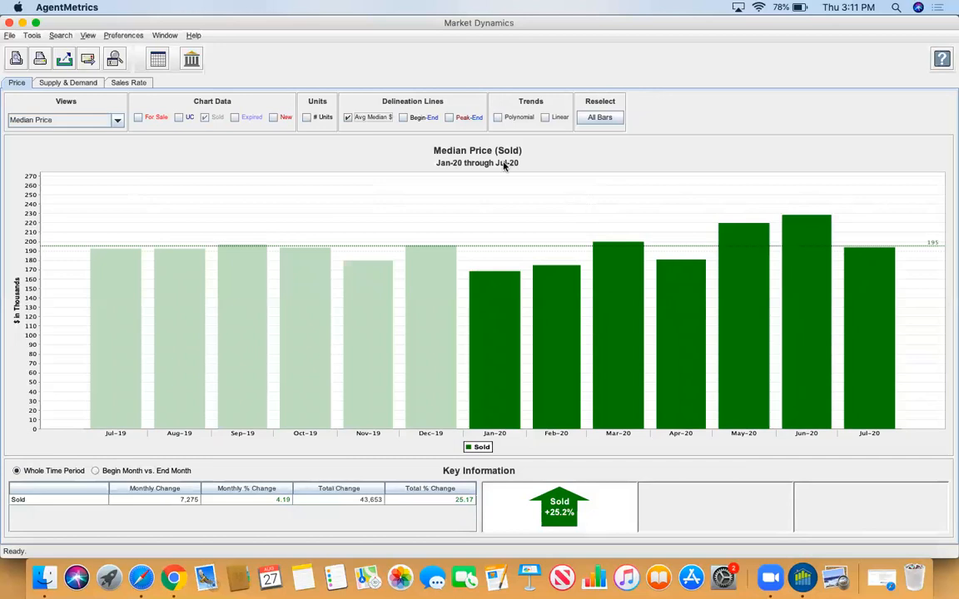
click(348, 117)
click(402, 119)
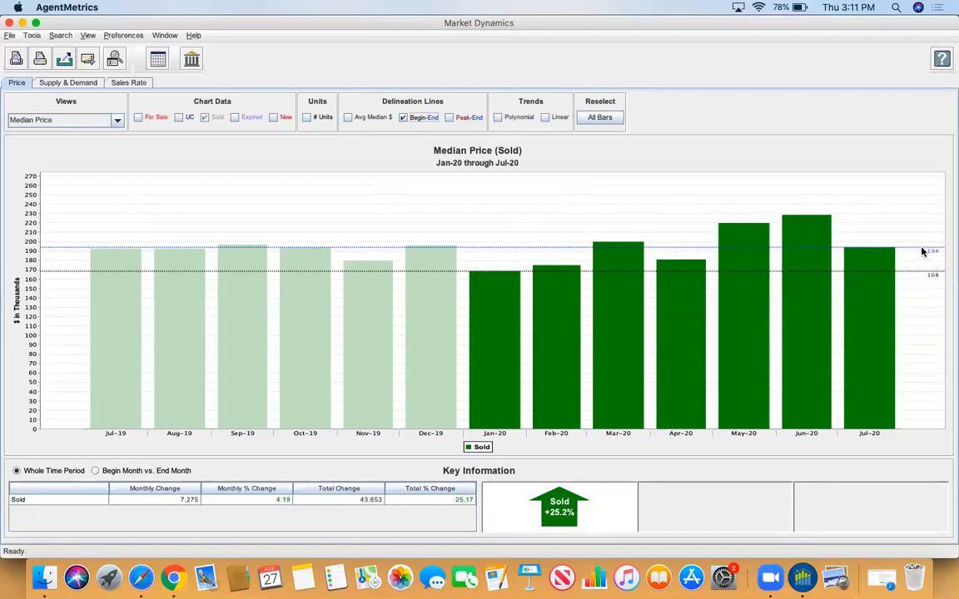
click(403, 117)
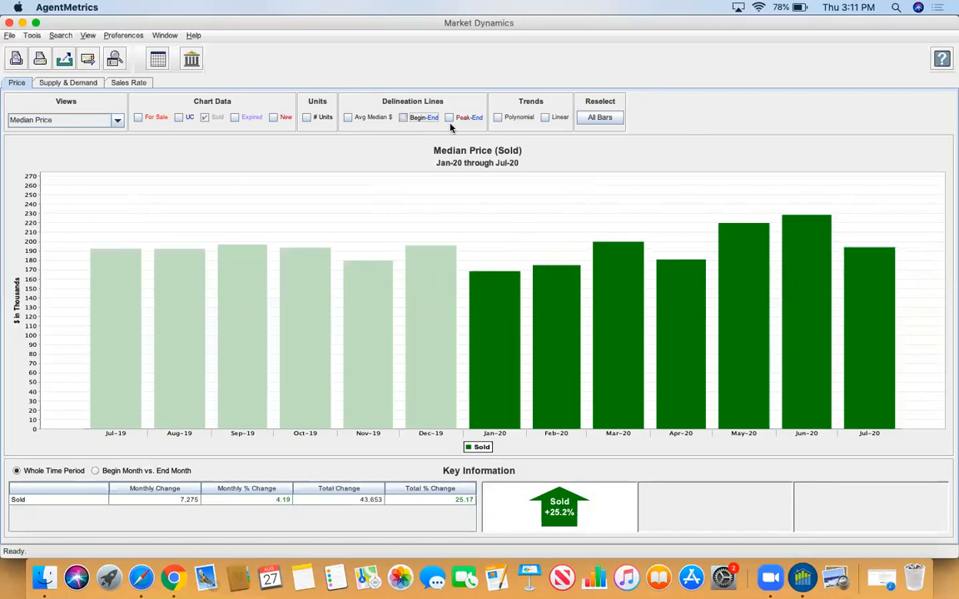
click(449, 118)
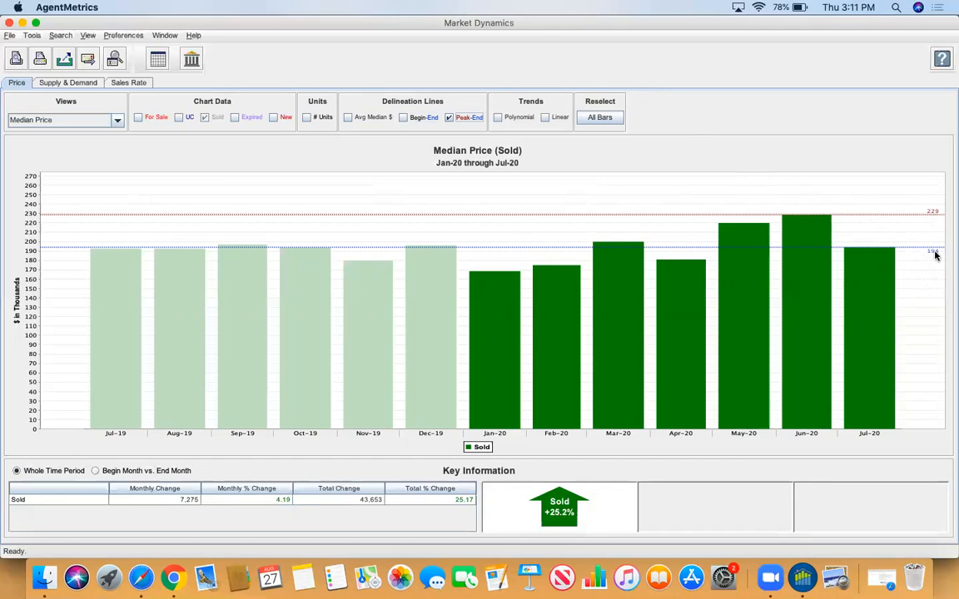
click(449, 118)
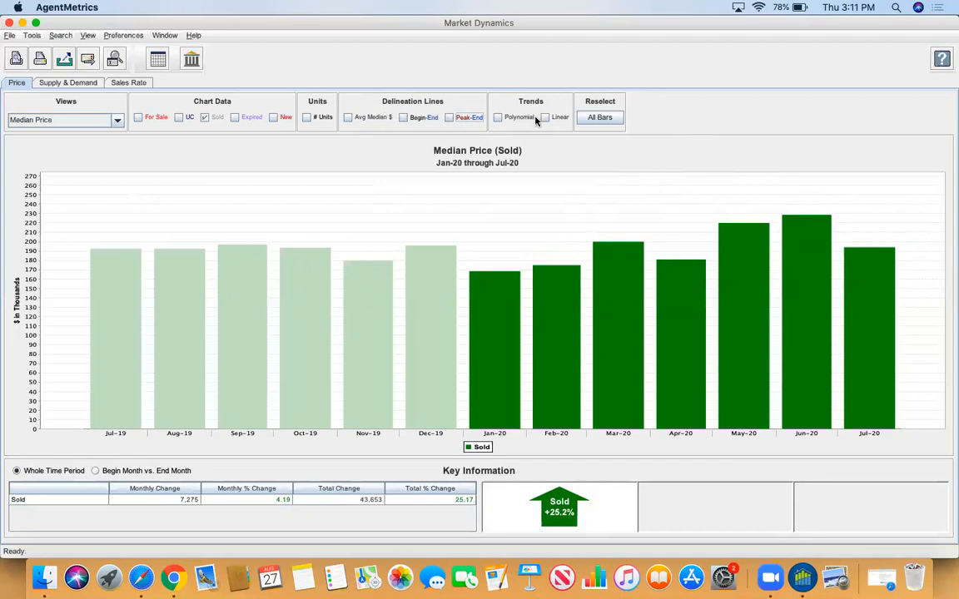
Preview the Polynomial and Linear trend lines in turn on the Sold median price chart, removing each after viewing.
click(497, 118)
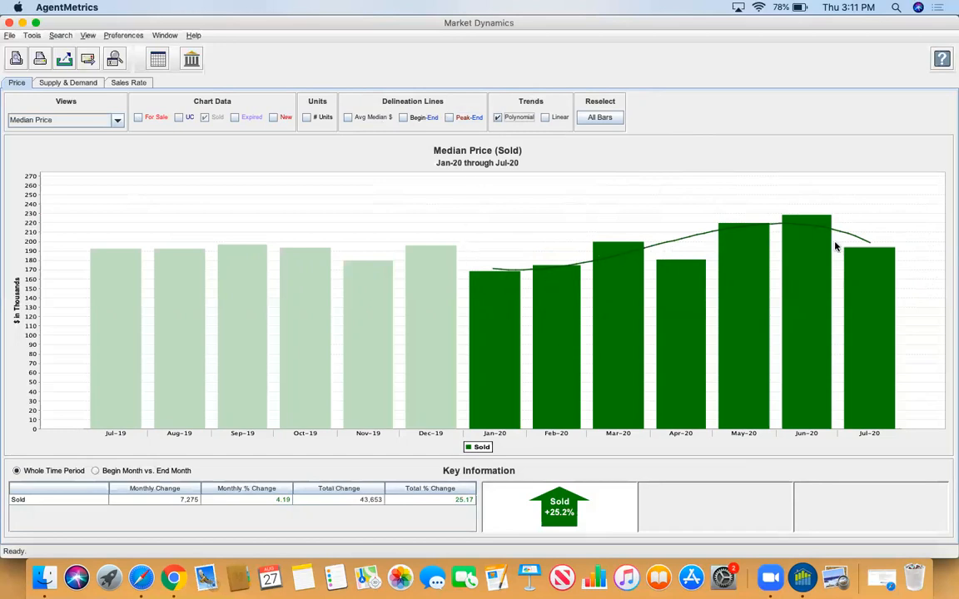
click(497, 118)
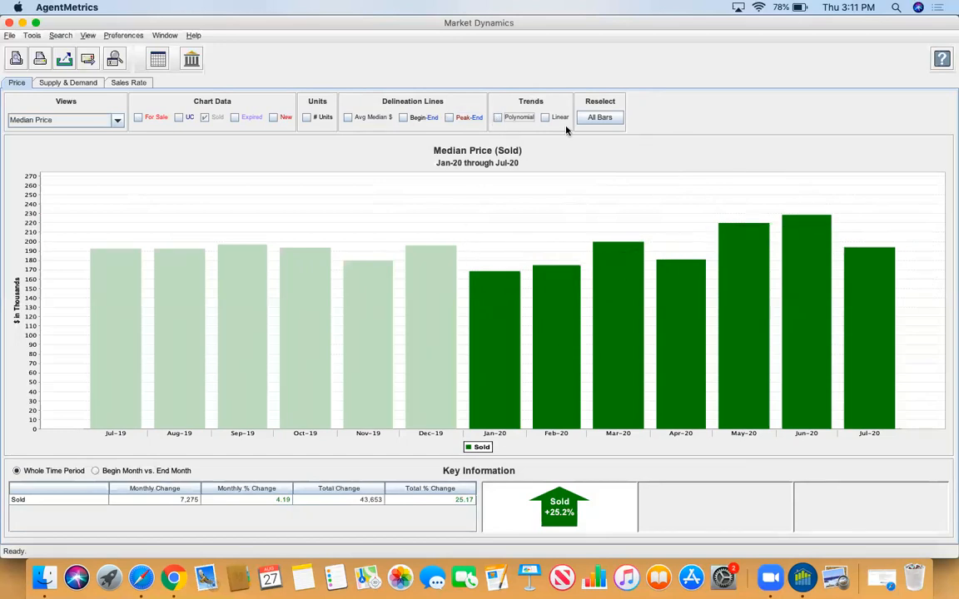
click(544, 117)
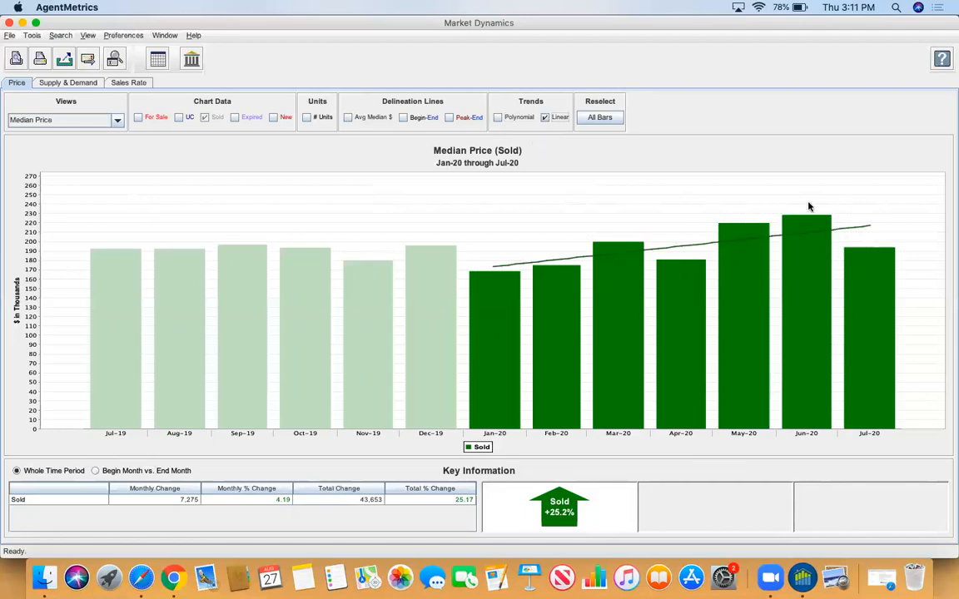
click(545, 119)
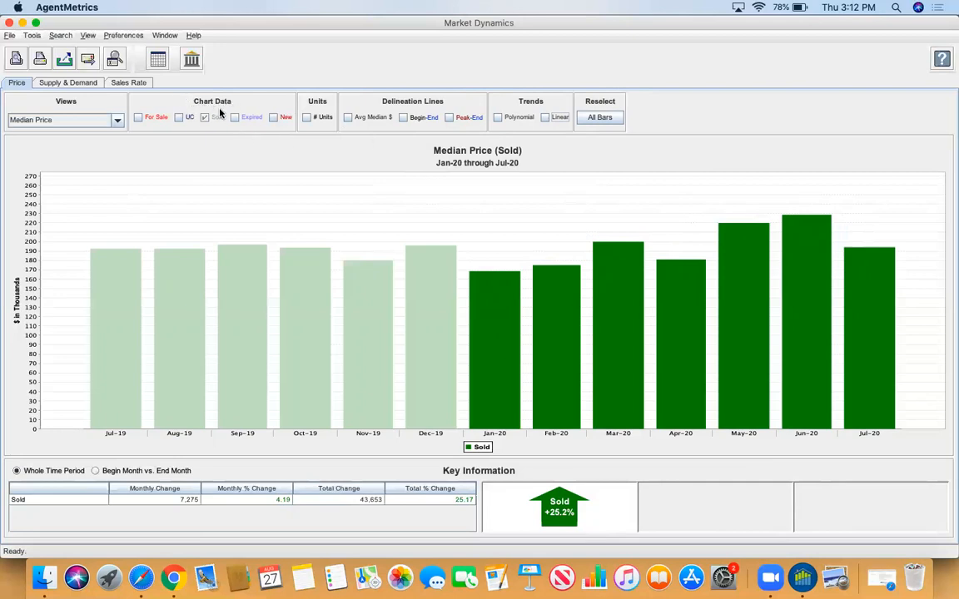
Add For Sale and UC data to the Median Price chart, then alternate between its table and chart display, ending on the chart.
click(137, 118)
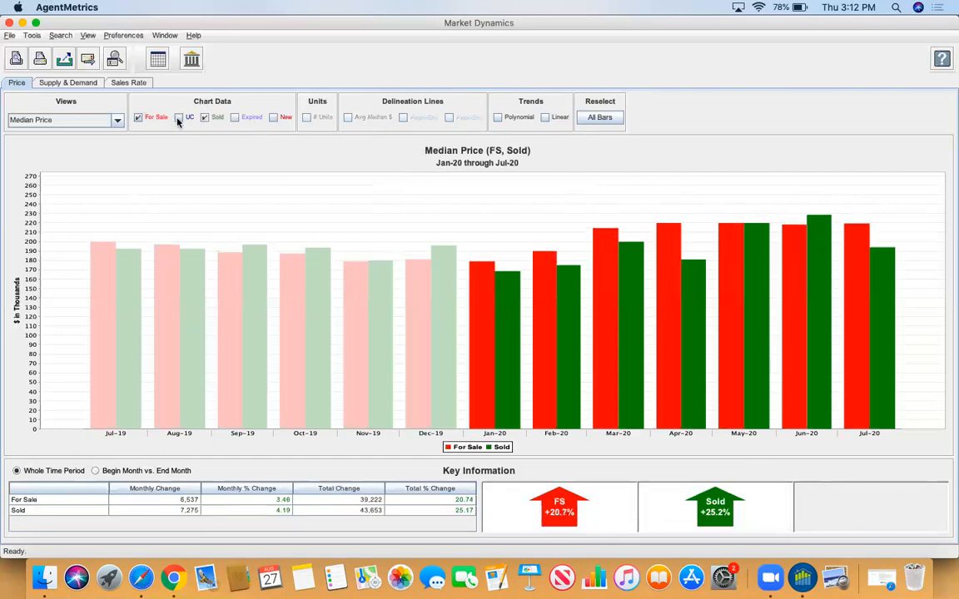
click(178, 118)
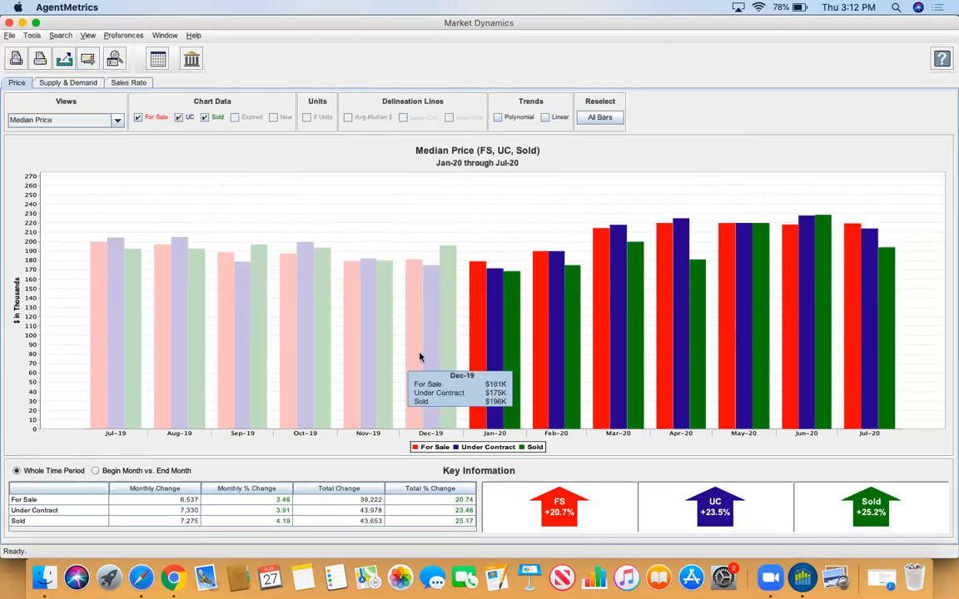
click(158, 60)
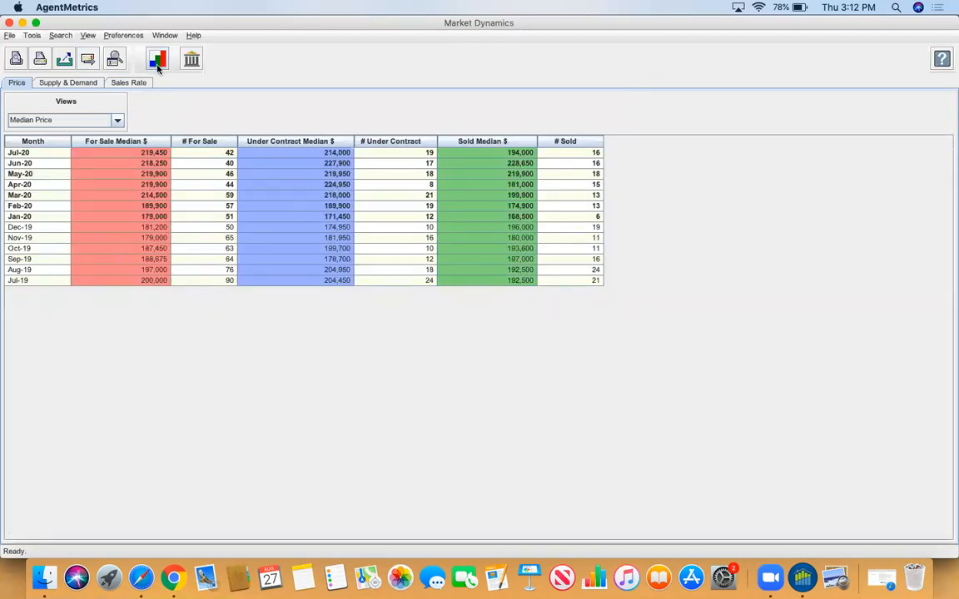
click(158, 62)
click(157, 62)
click(158, 61)
click(157, 64)
click(157, 64)
click(157, 63)
click(158, 64)
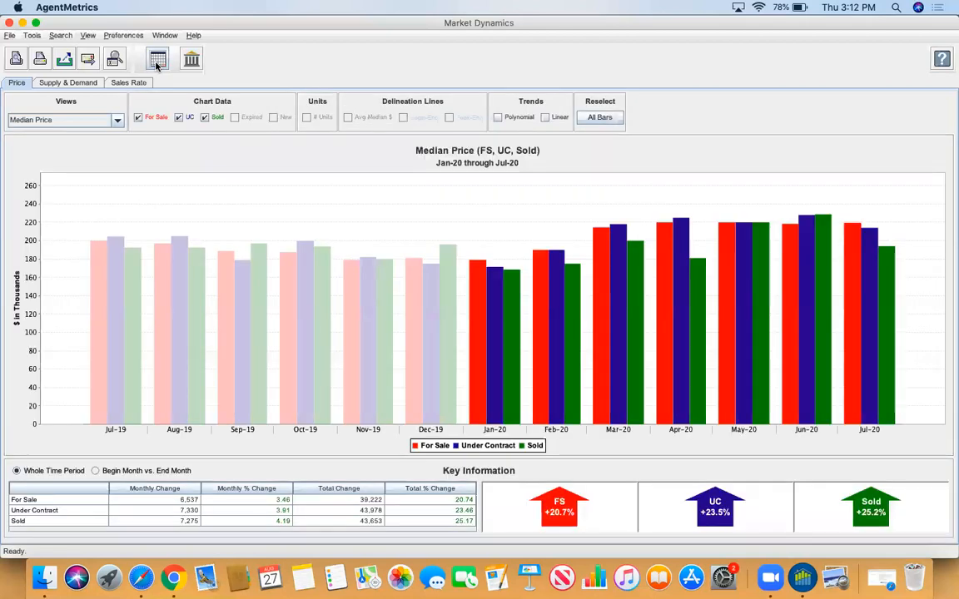
click(158, 63)
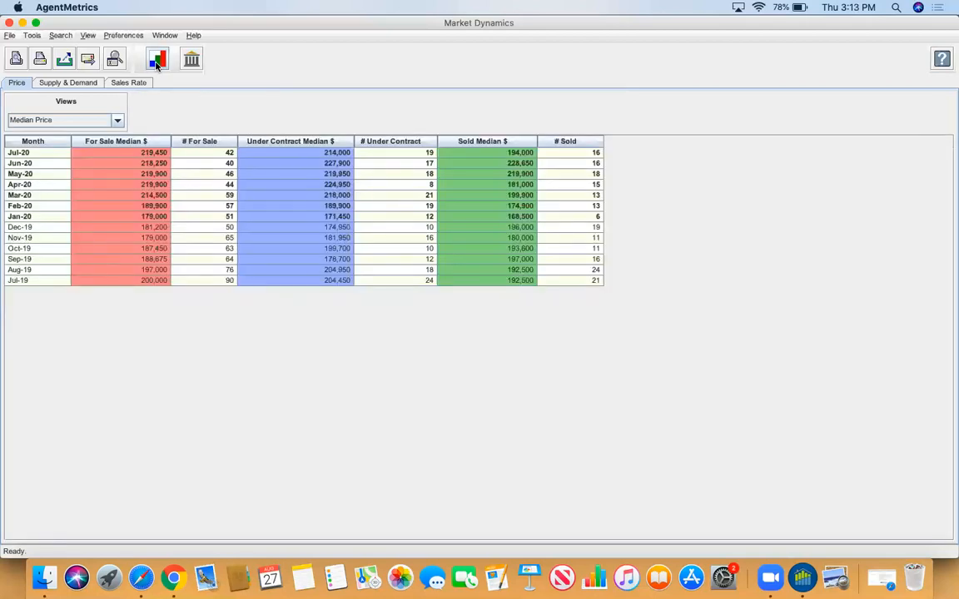
click(157, 64)
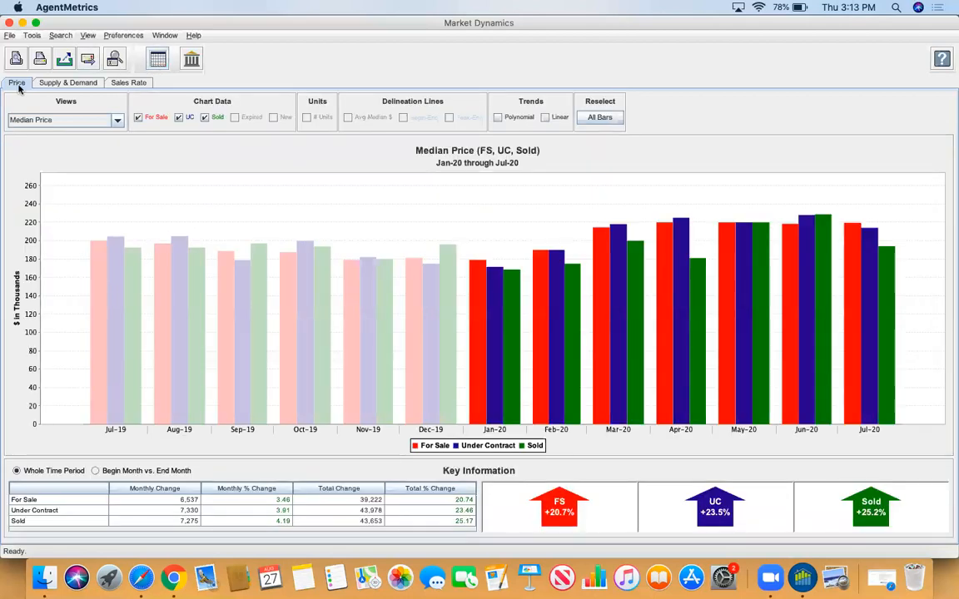
Open the Supply & Demand - # Units chart, limit it to Sold data and show the # Units labels.
click(67, 85)
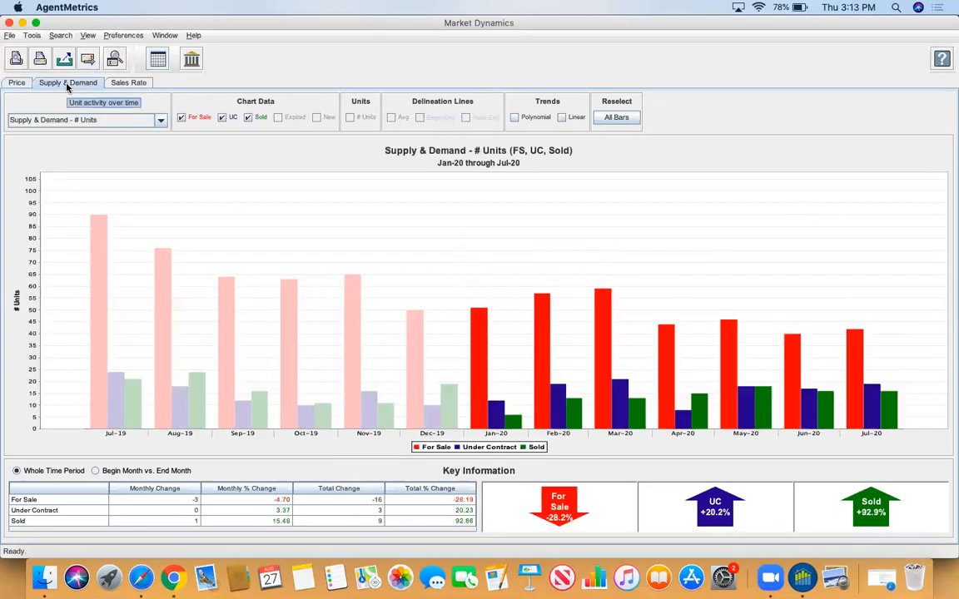
click(222, 117)
click(182, 118)
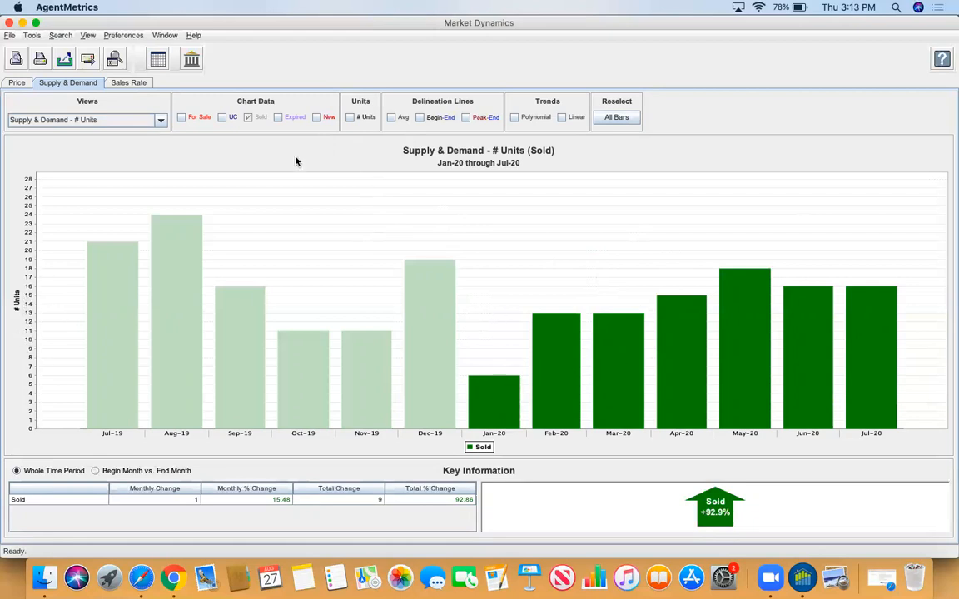
click(349, 117)
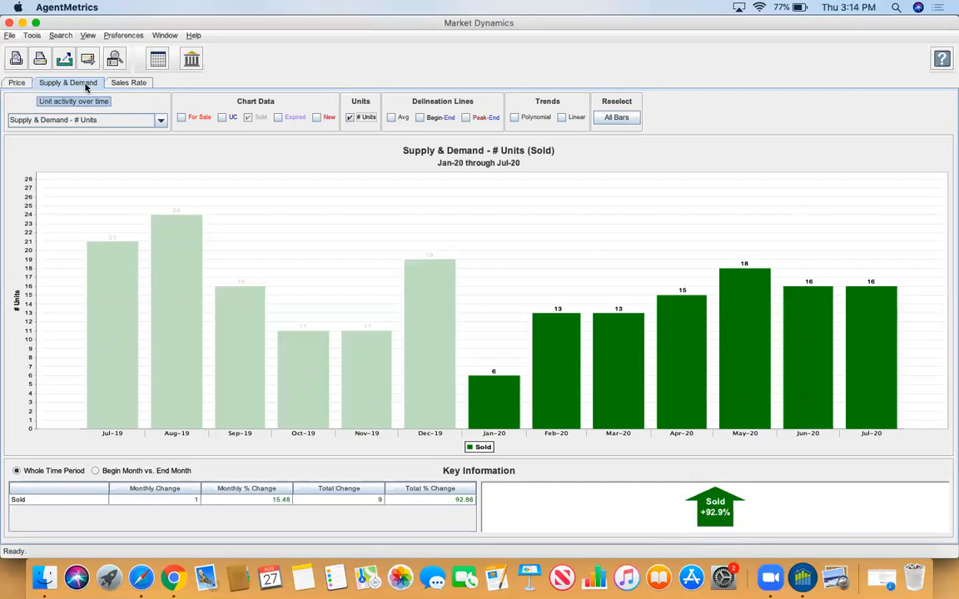
Check the Price view options, then view the For Sale vs. For Sale Last Day of the Month chart and return to Supply & Demand - # Units.
click(25, 83)
click(119, 120)
click(118, 121)
click(63, 82)
click(161, 121)
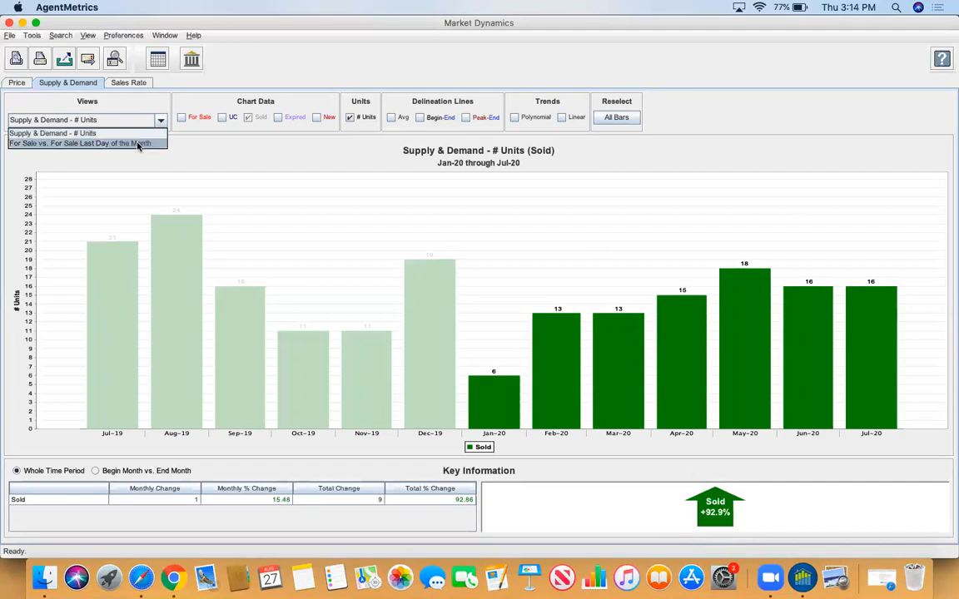
click(83, 143)
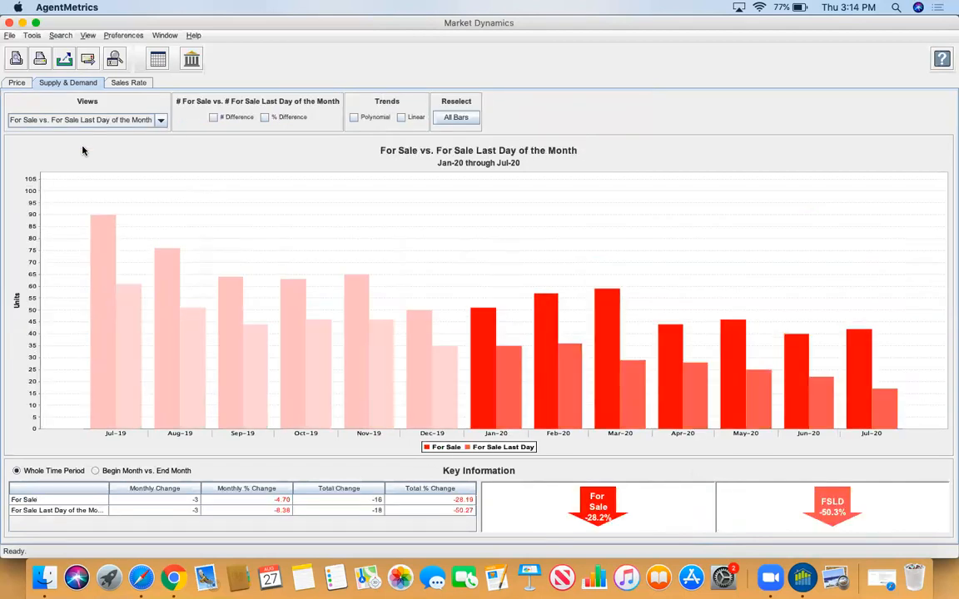
click(159, 122)
click(116, 133)
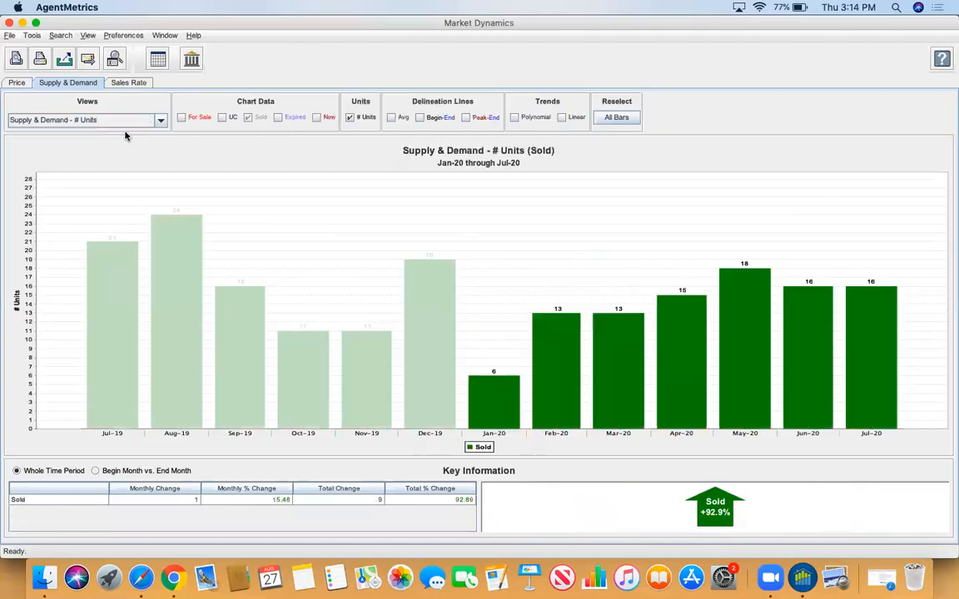
Open the Sales Rate section and examine the monthly MSI-UC values in the Months Supply of Inventory chart.
click(137, 84)
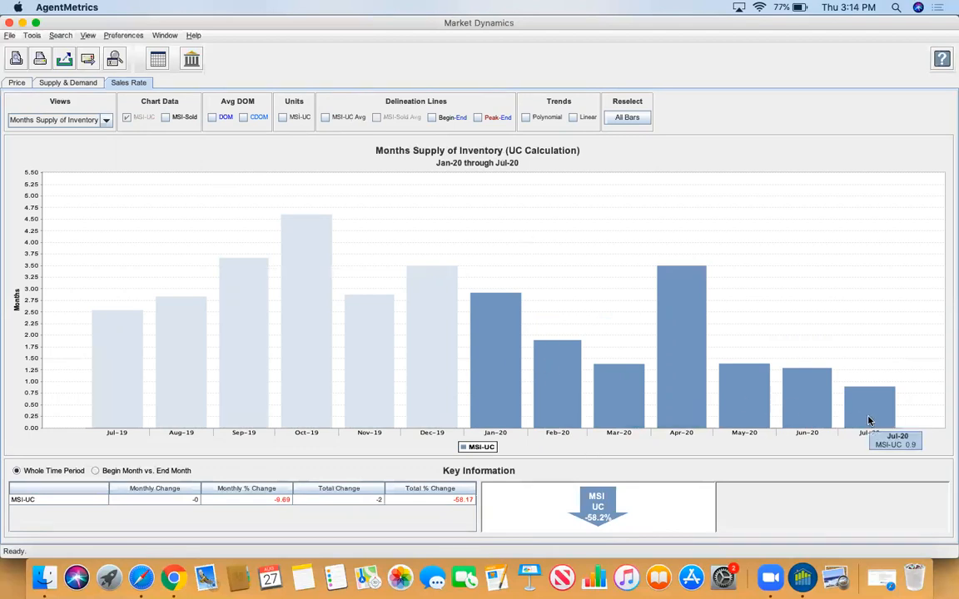
mouse_move(671, 270)
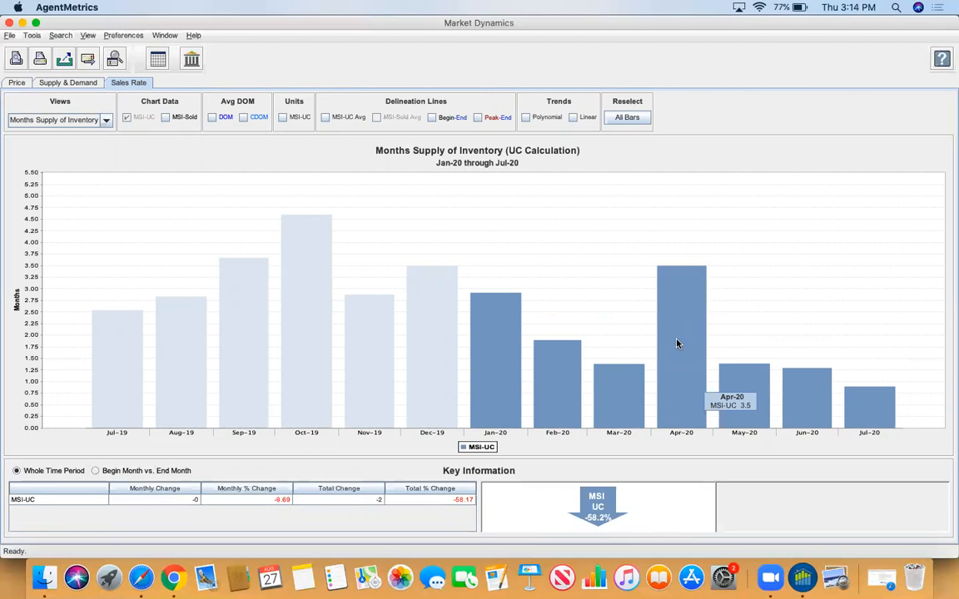
mouse_move(756, 387)
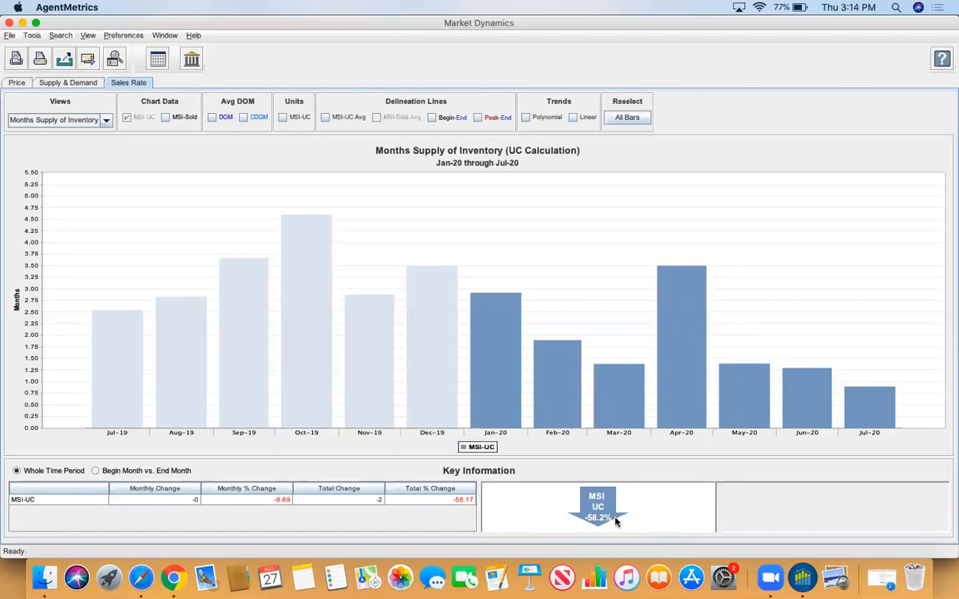
Revisit the Supply & Demand and Price charts, then close Market Dynamics, Market Share and the remaining AgentMetrics windows.
click(75, 85)
click(18, 81)
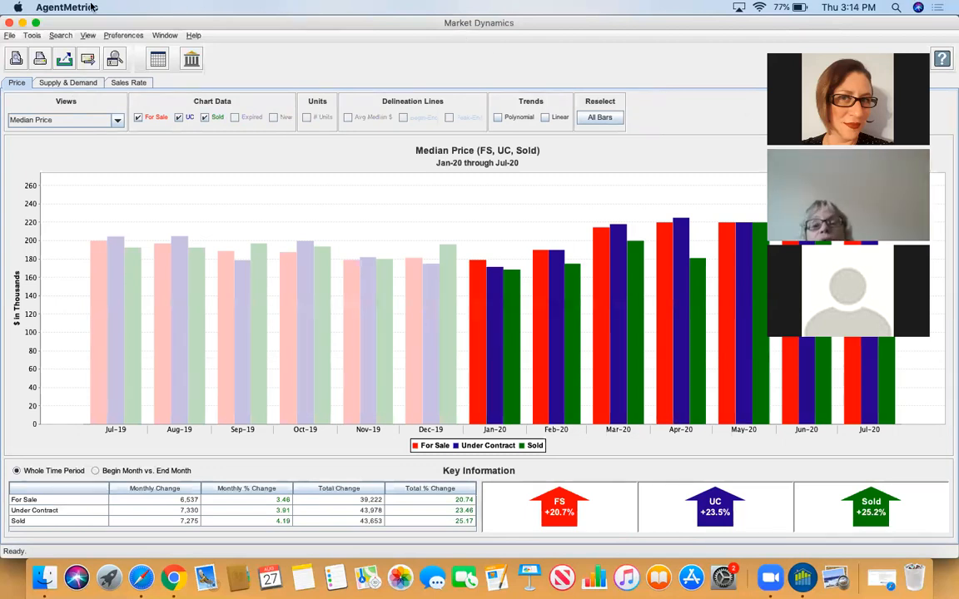
click(8, 21)
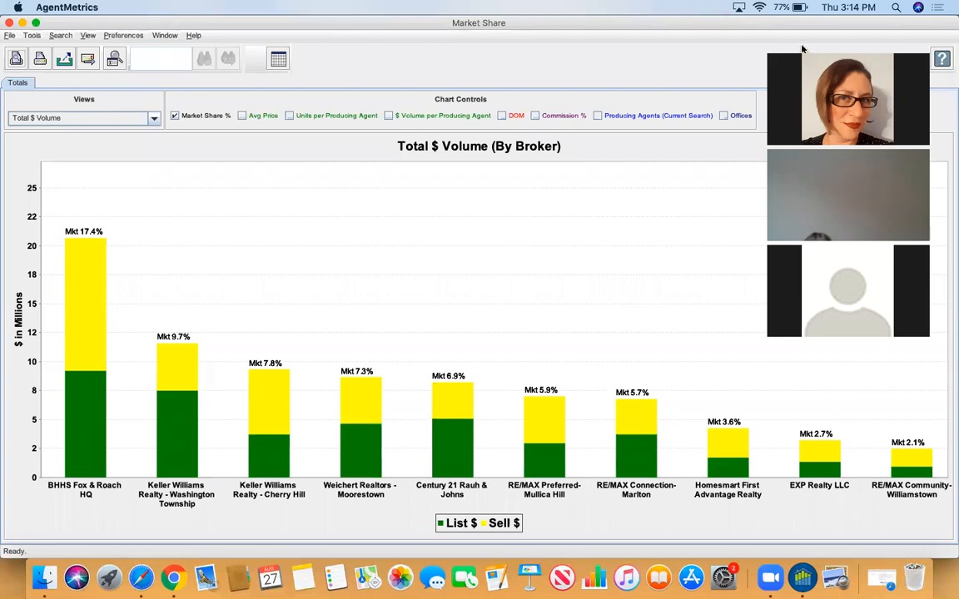
click(9, 21)
click(8, 22)
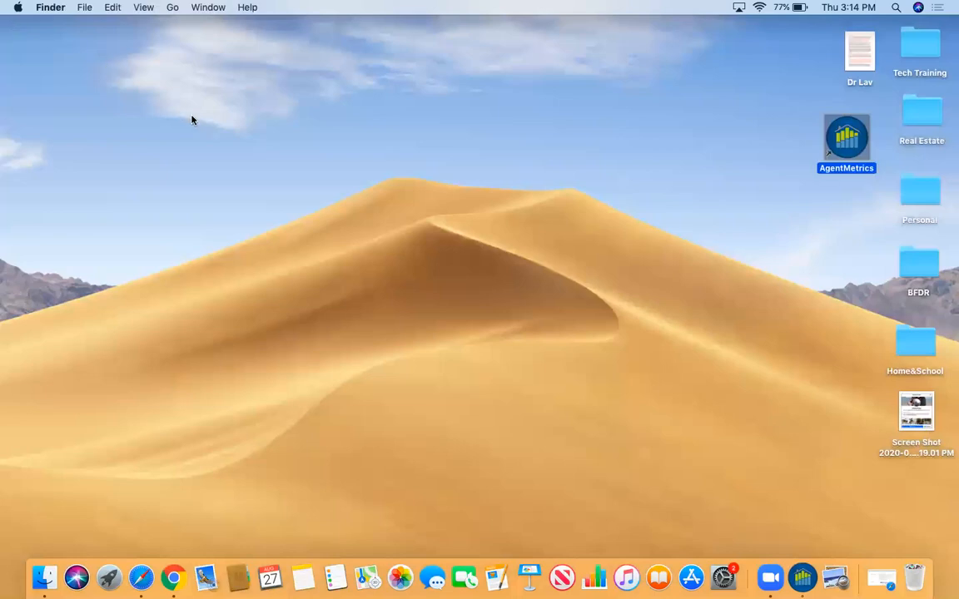
Restore the minimized Safari window and open Help Documents and Videos from the Education Training Library on My Dashboard.
click(882, 578)
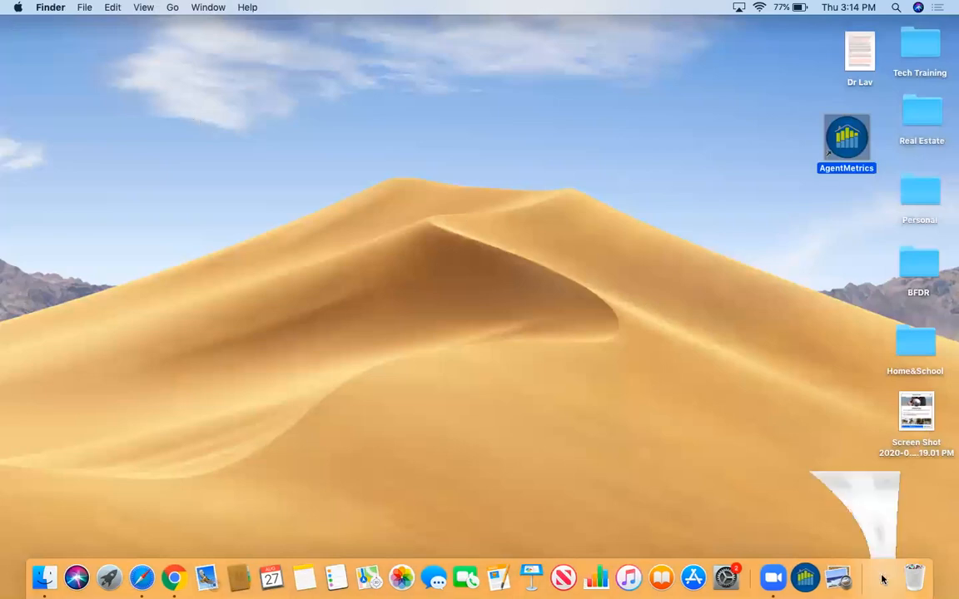
click(218, 64)
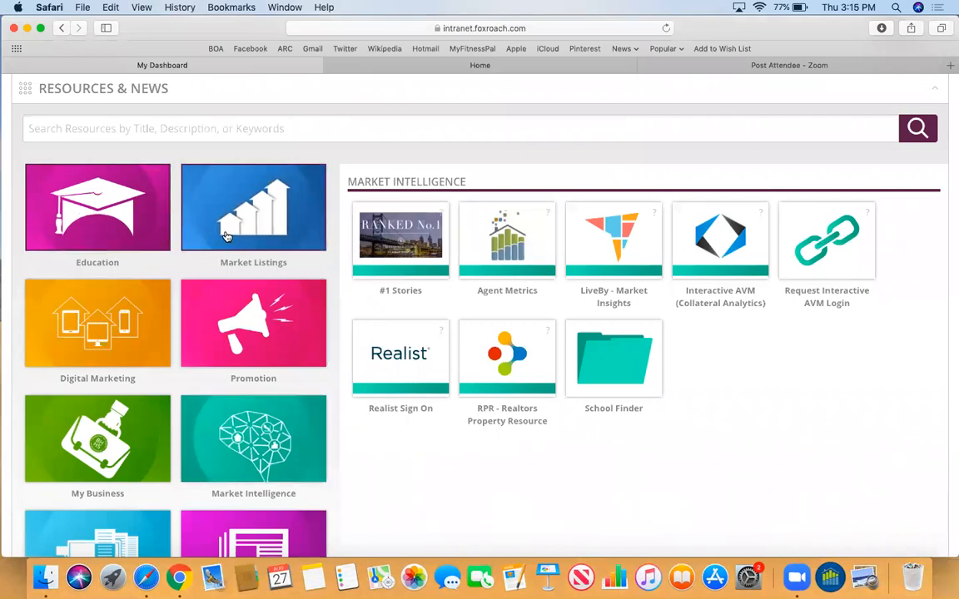
scroll(314, 198, up, 3)
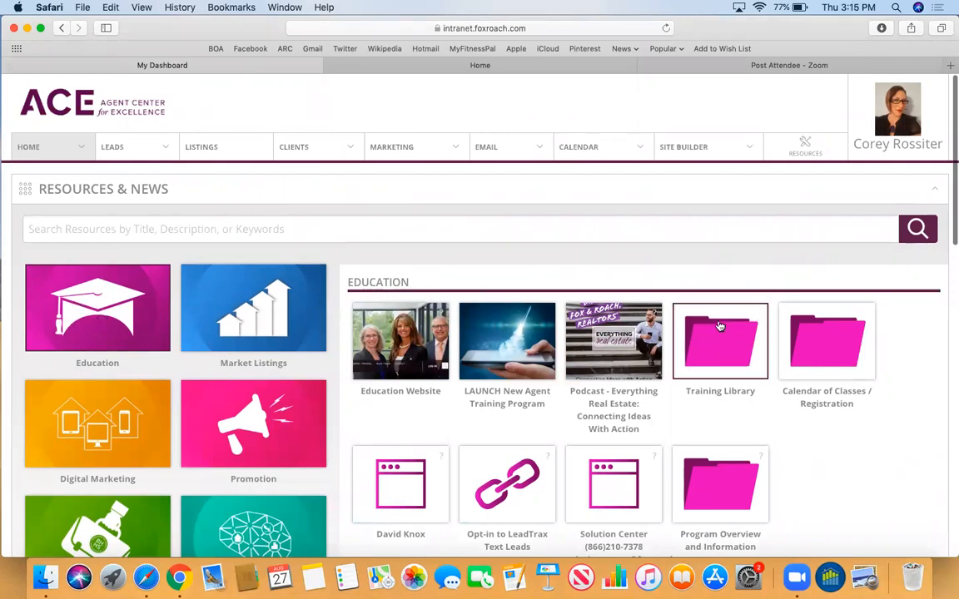
click(718, 353)
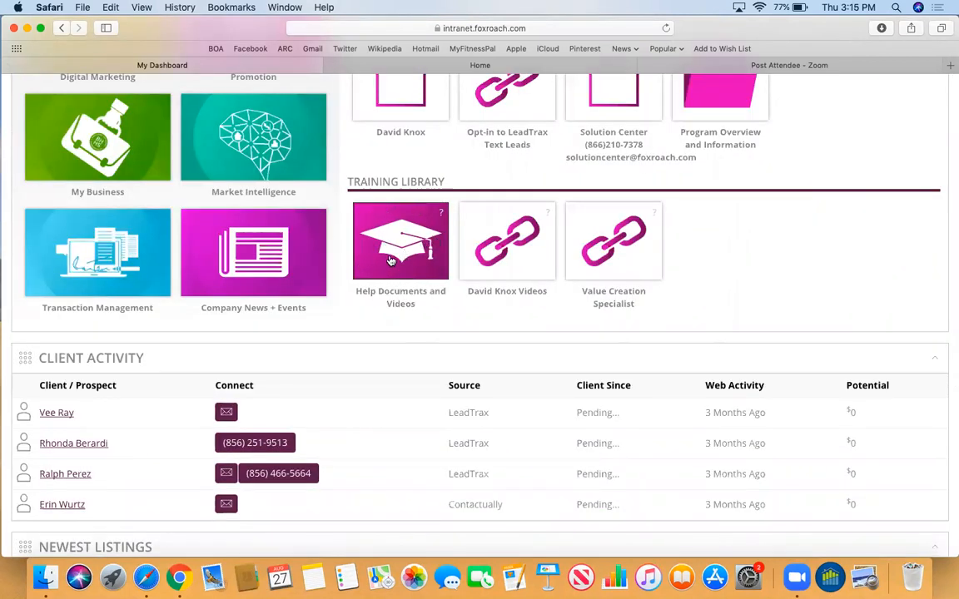
click(390, 260)
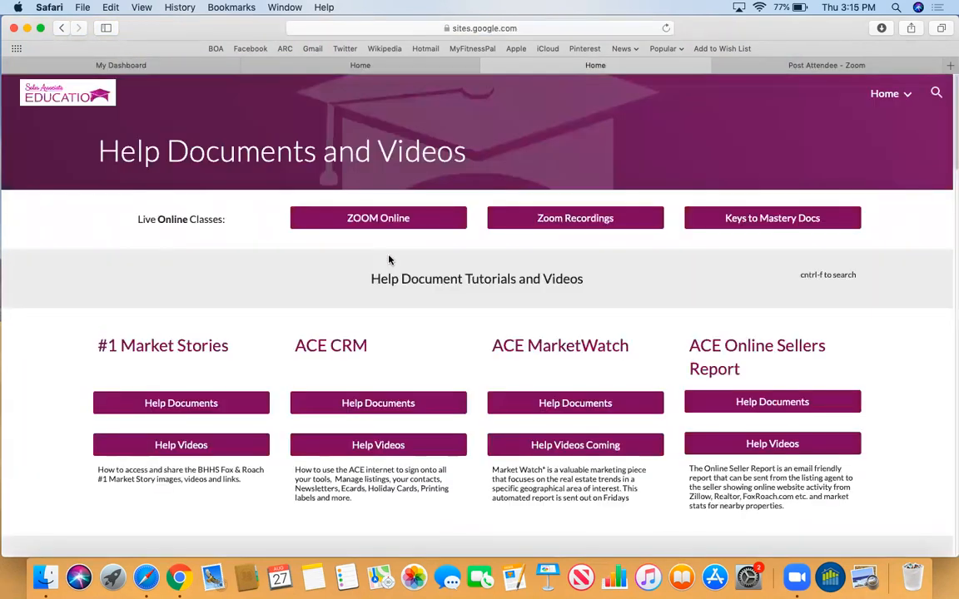
Open the Help Videos for Agent Metrics and look through the training videos in the Vimeo collection.
scroll(389, 261, down, 5)
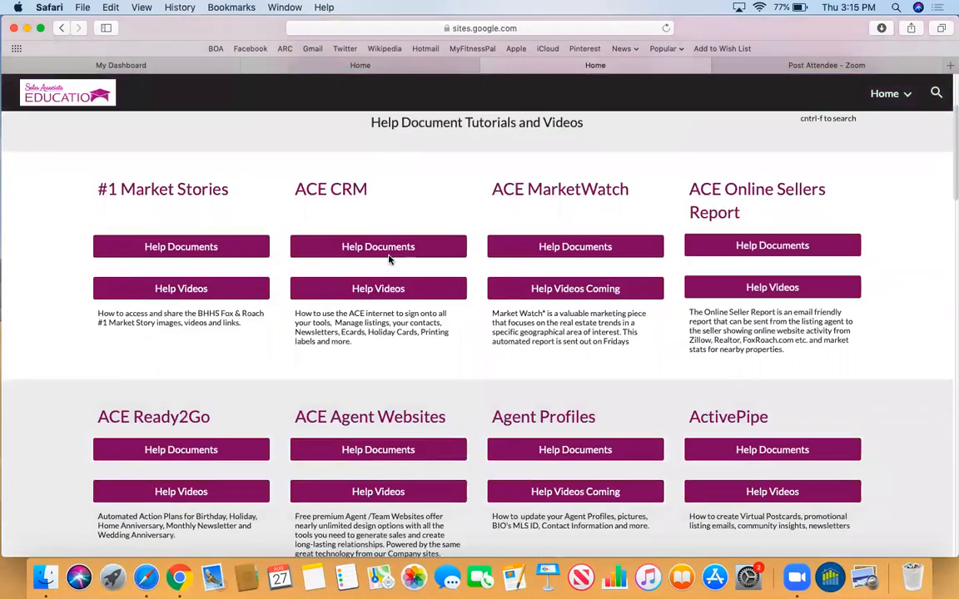
scroll(389, 261, down, 3)
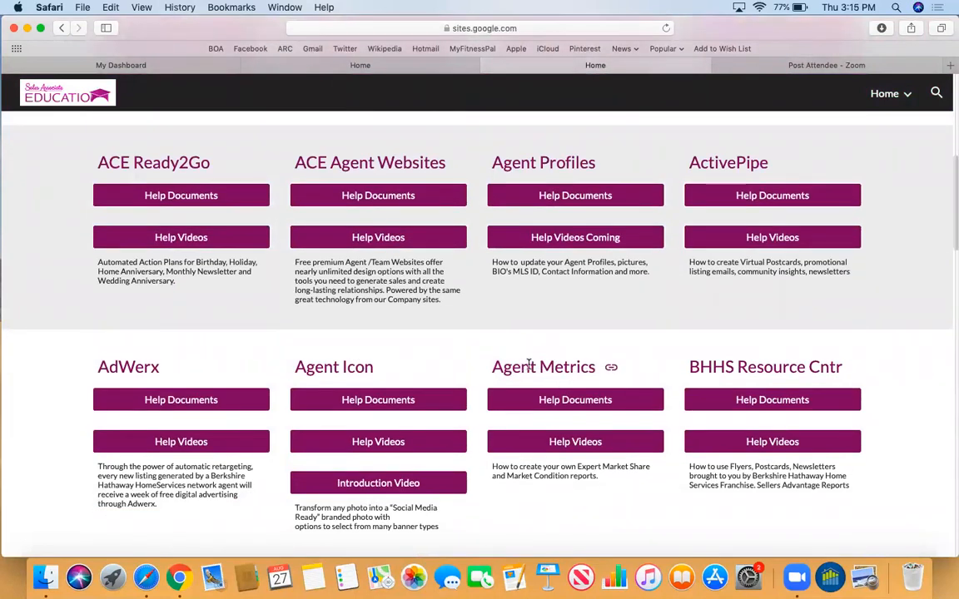
scroll(533, 366, down, 2)
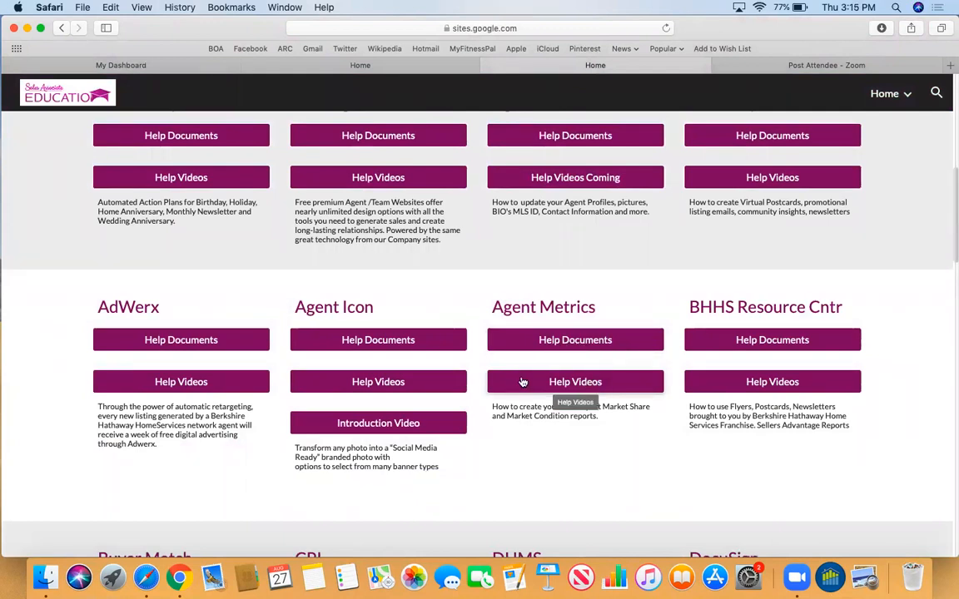
click(580, 385)
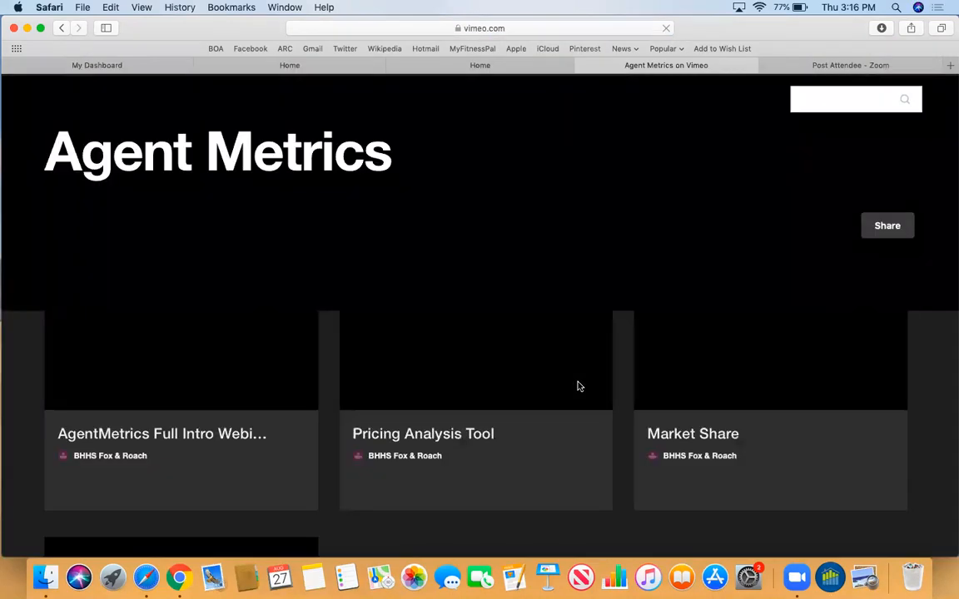
scroll(580, 385, down, 3)
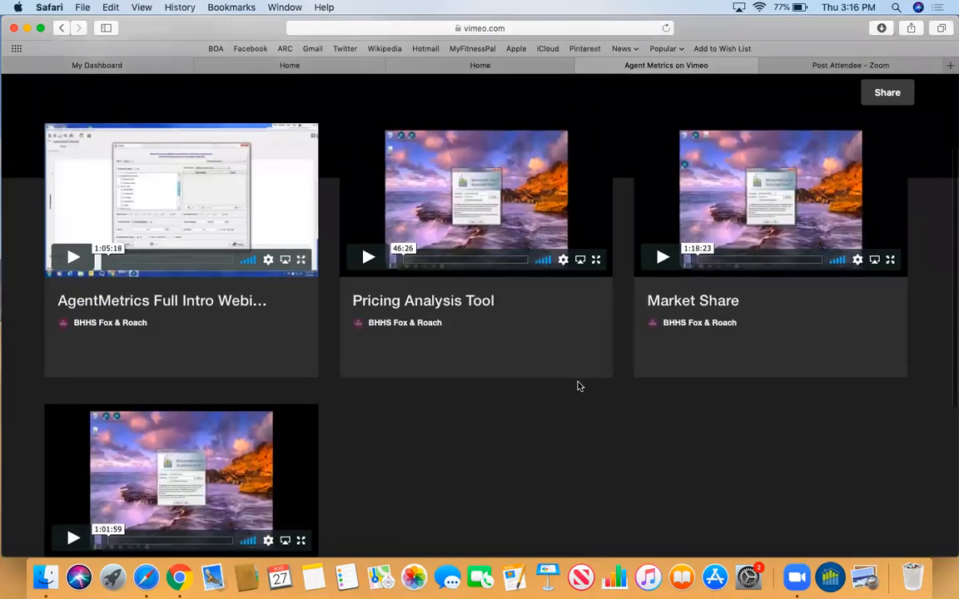
scroll(580, 385, down, 2)
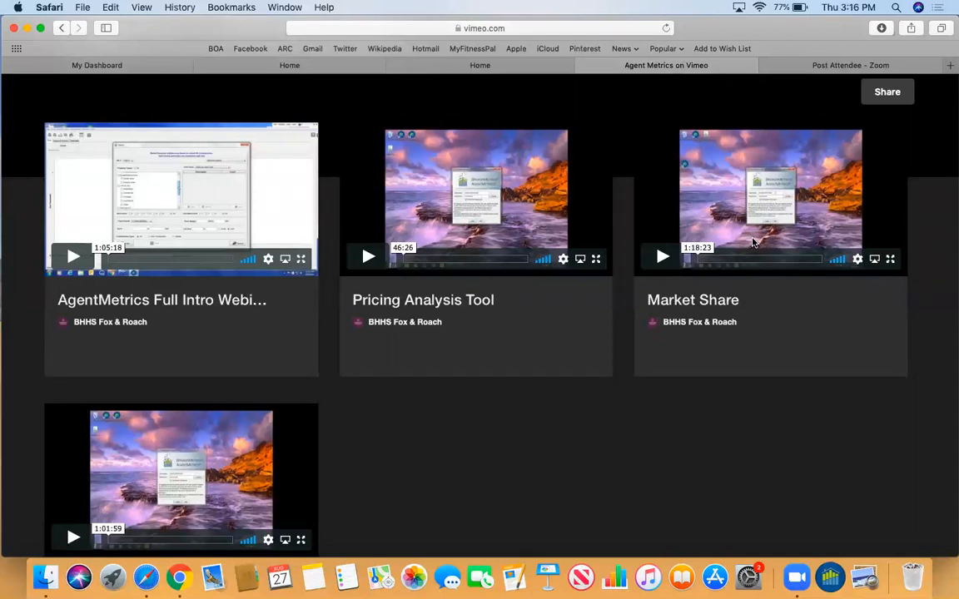
scroll(752, 242, down, 3)
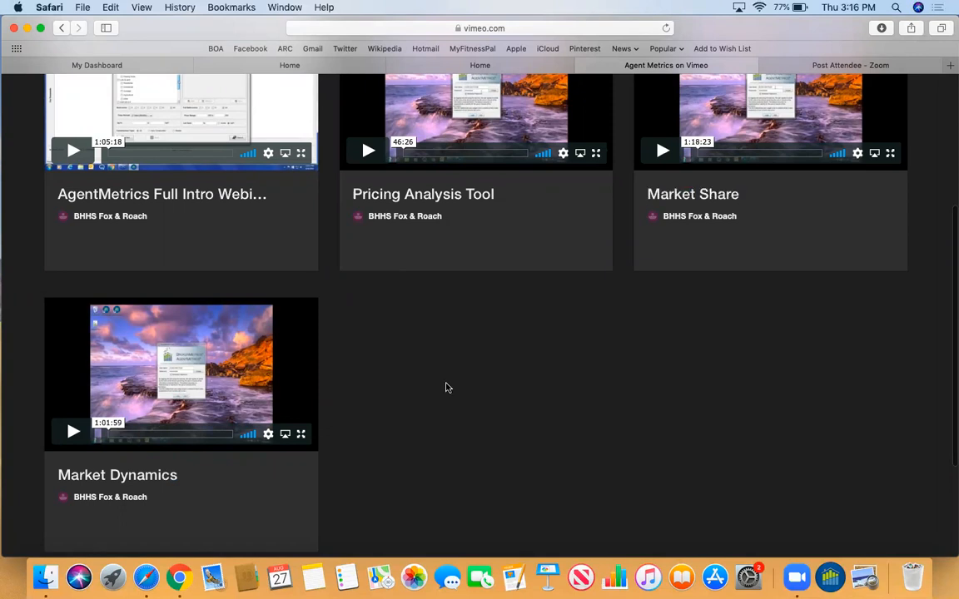
scroll(446, 388, up, 7)
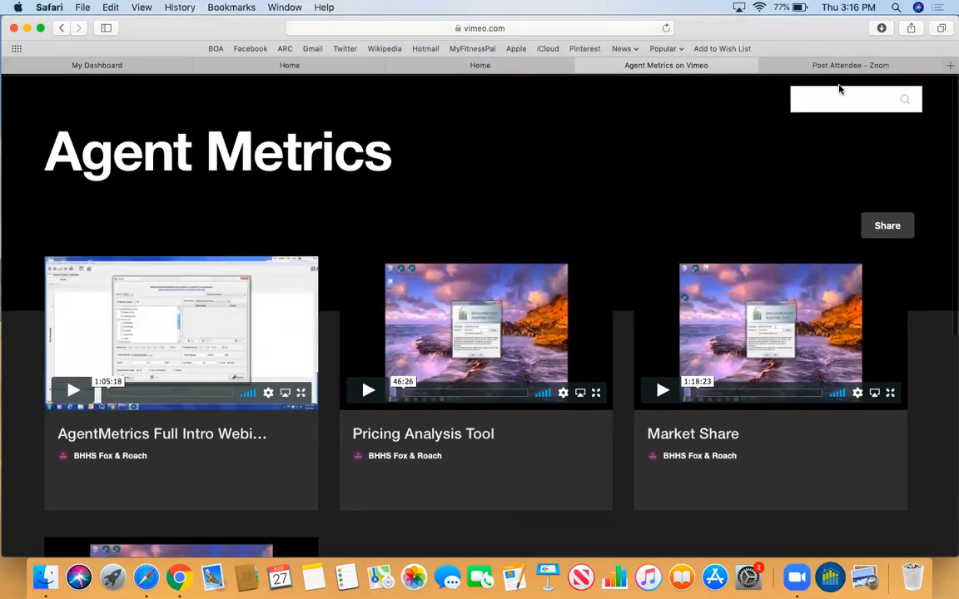